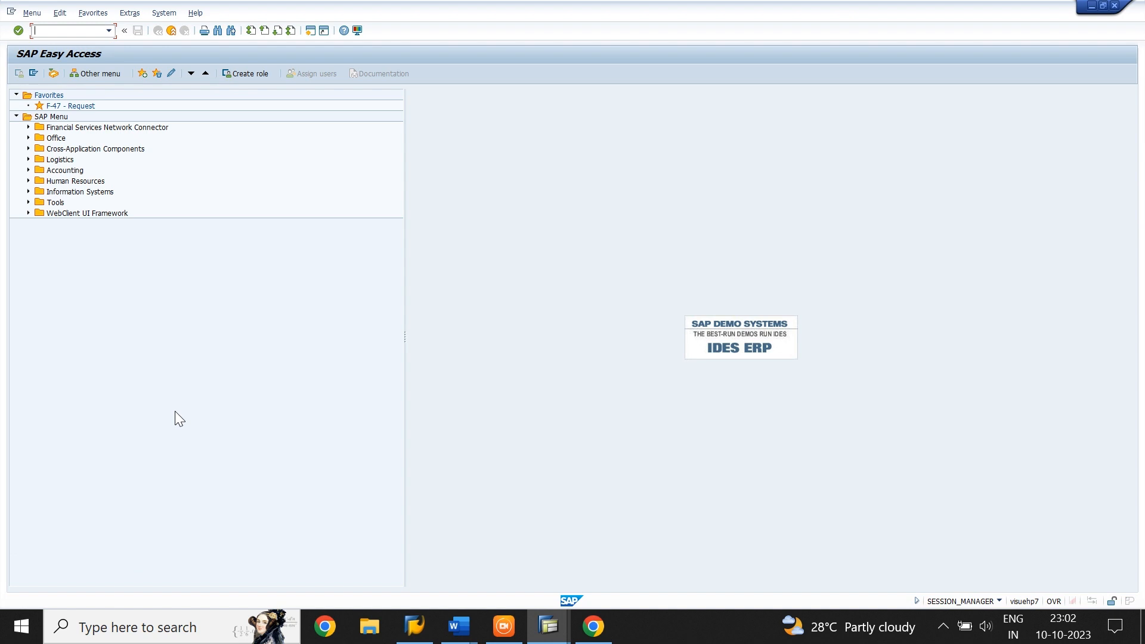
Run transaction FS00 and review the HDFC BANK A/C general ledger account's description, control data and document creation settings under CURRENT ASSETS
text(FS00)
key(Return)
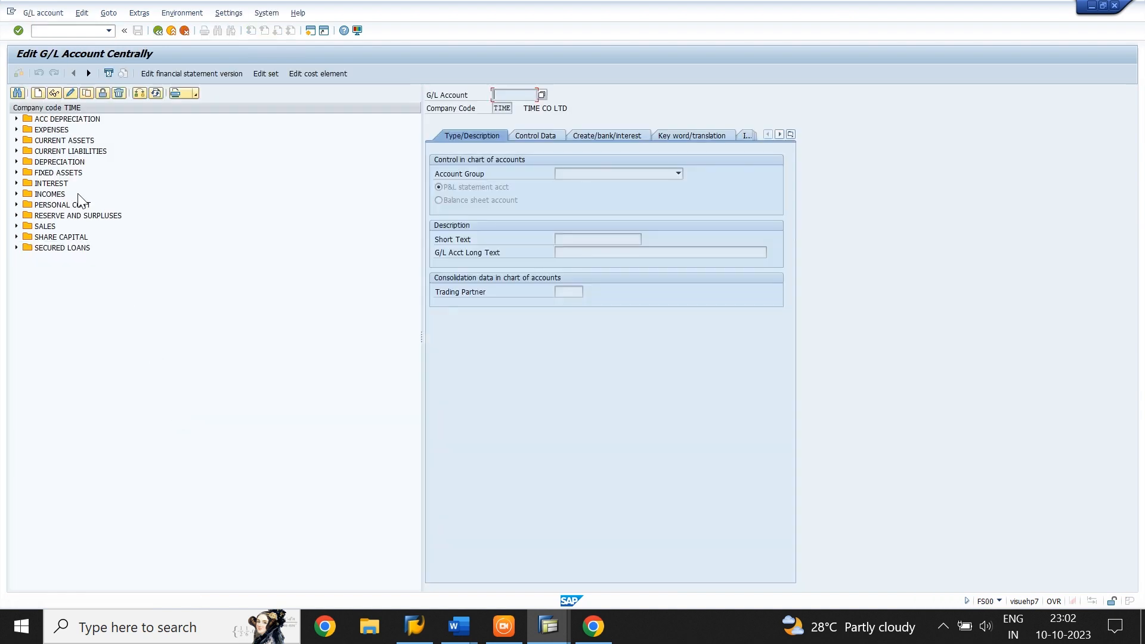
click(14, 141)
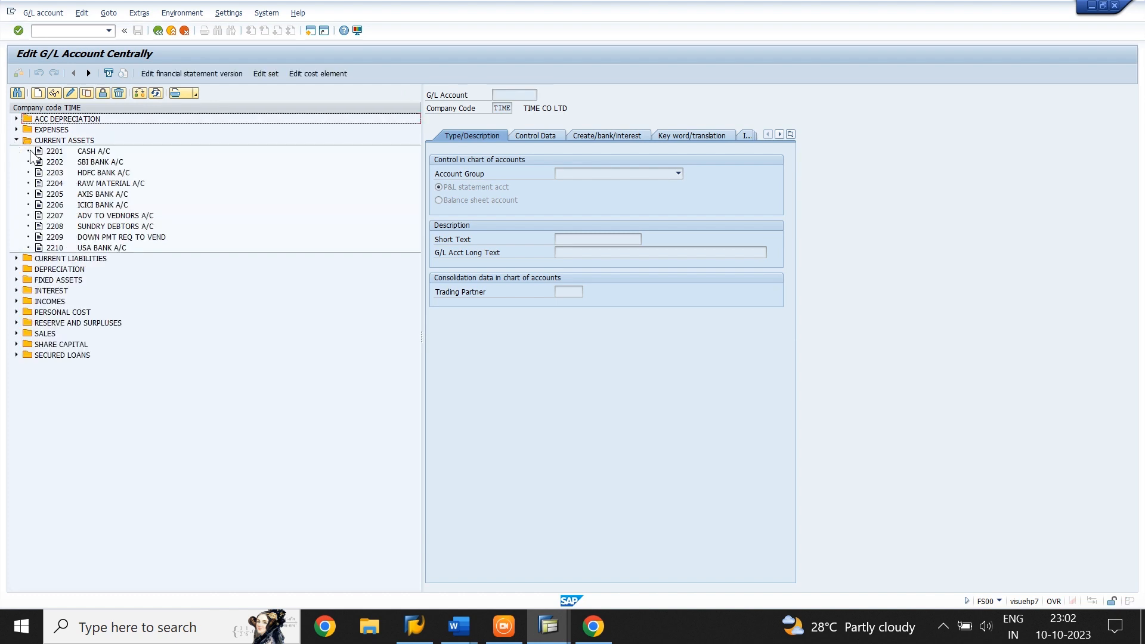
click(93, 173)
double_click(93, 172)
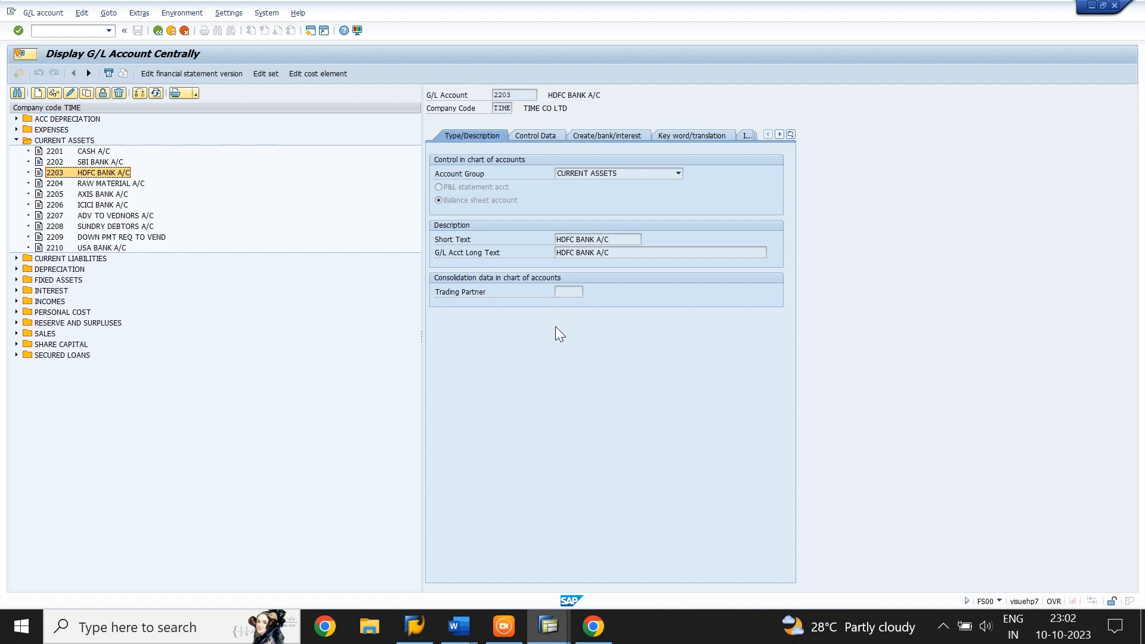
click(531, 136)
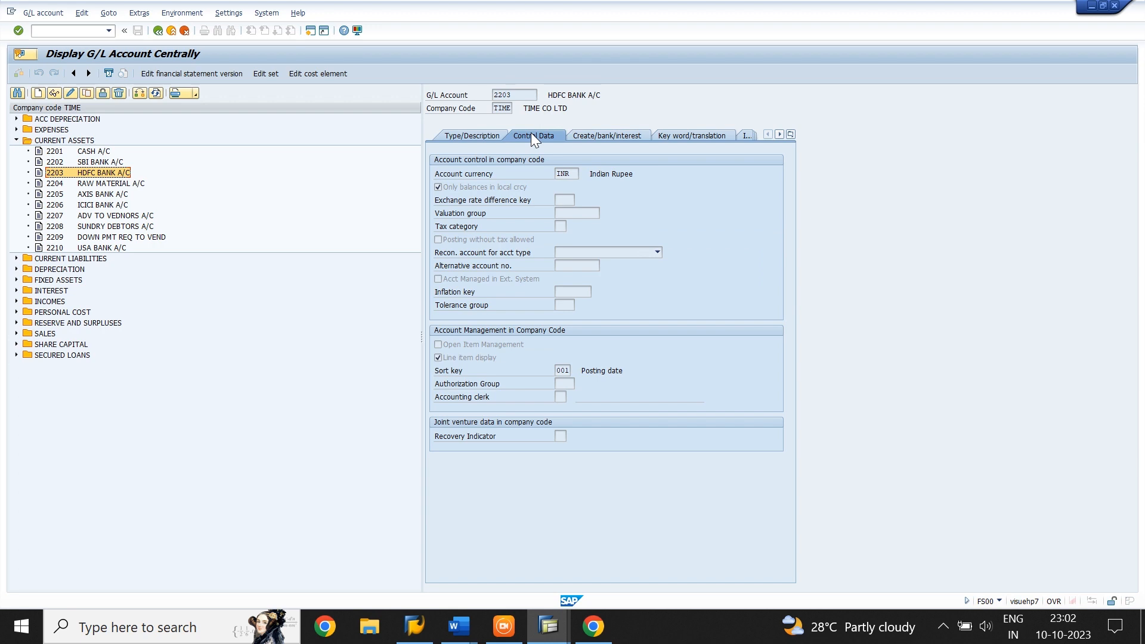
click(603, 136)
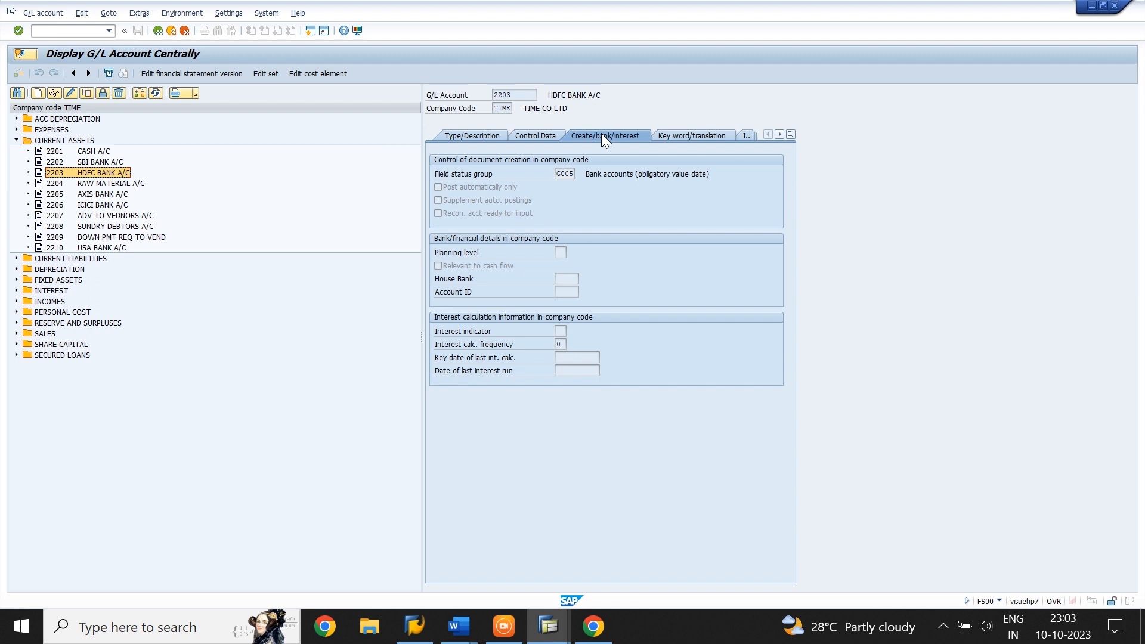
Review the HDFC TERM LOAN account under SECURED LOANS, including its description, control data and document creation settings
click(16, 354)
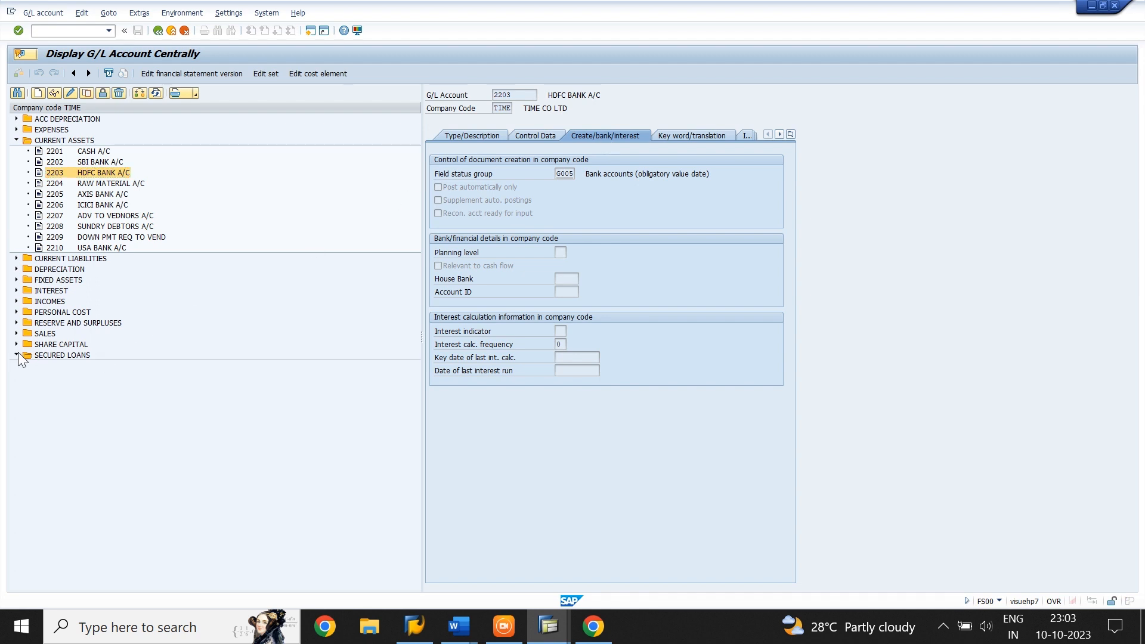
double_click(99, 376)
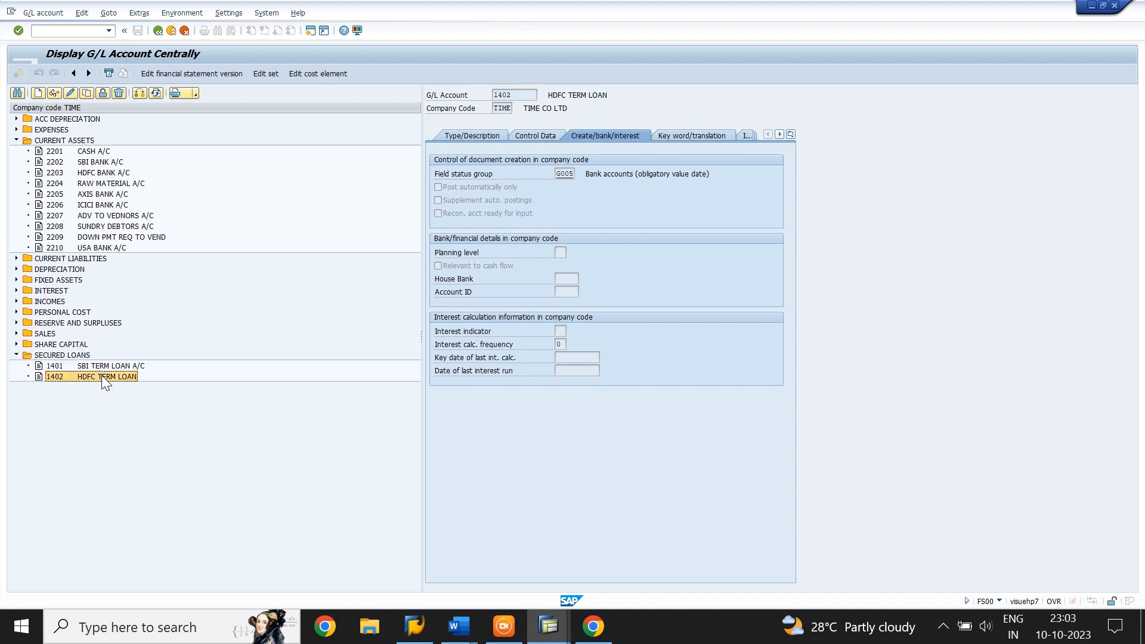
click(467, 133)
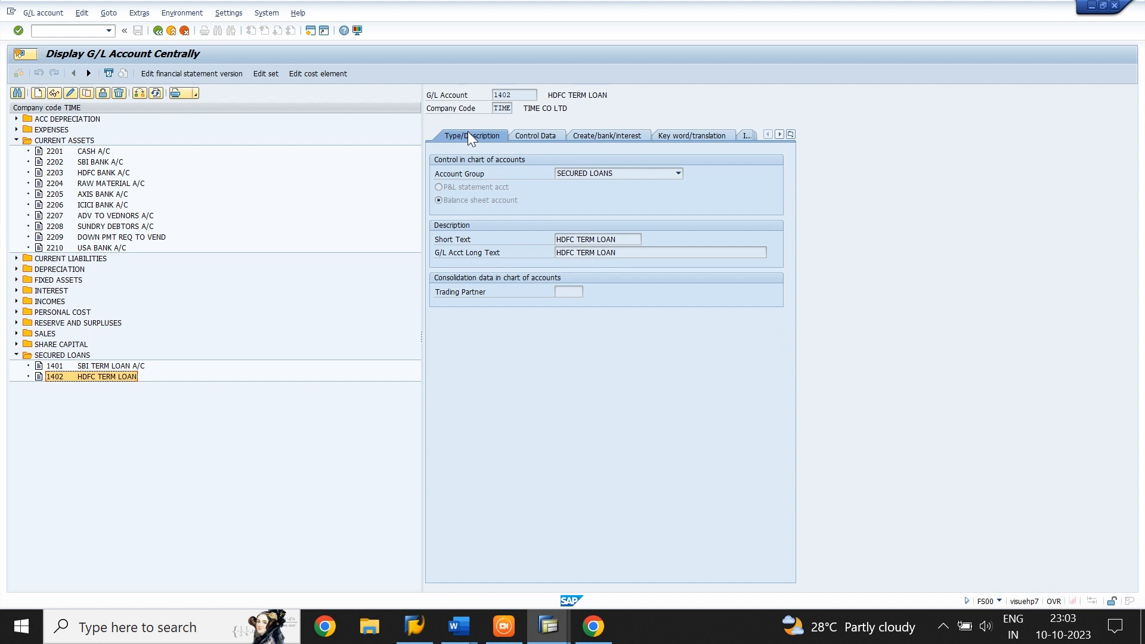
click(532, 136)
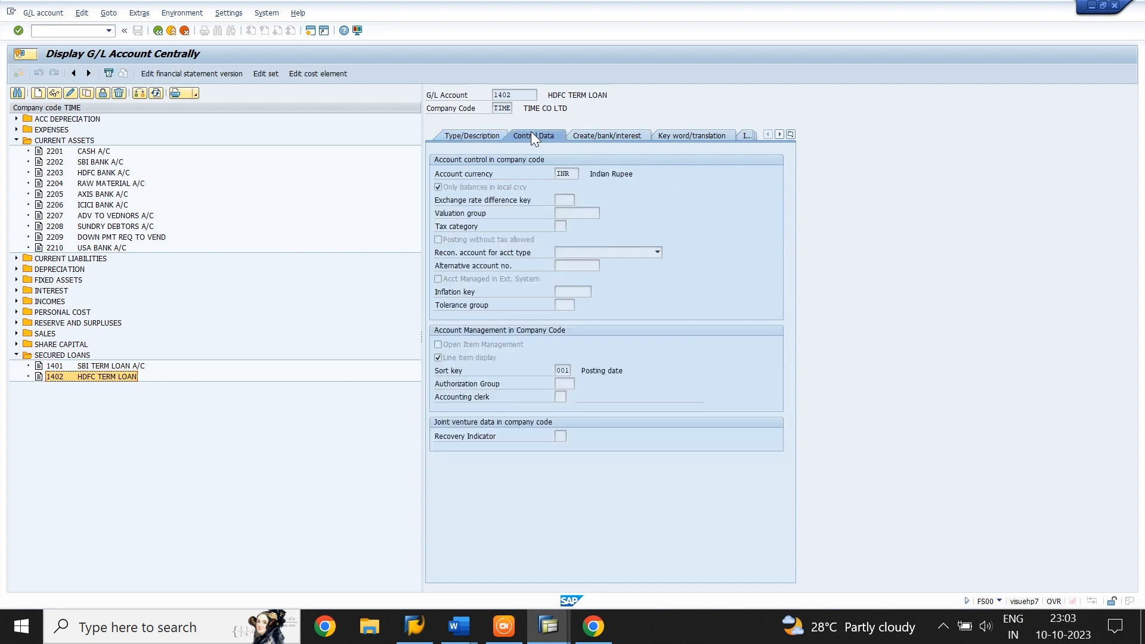
click(621, 136)
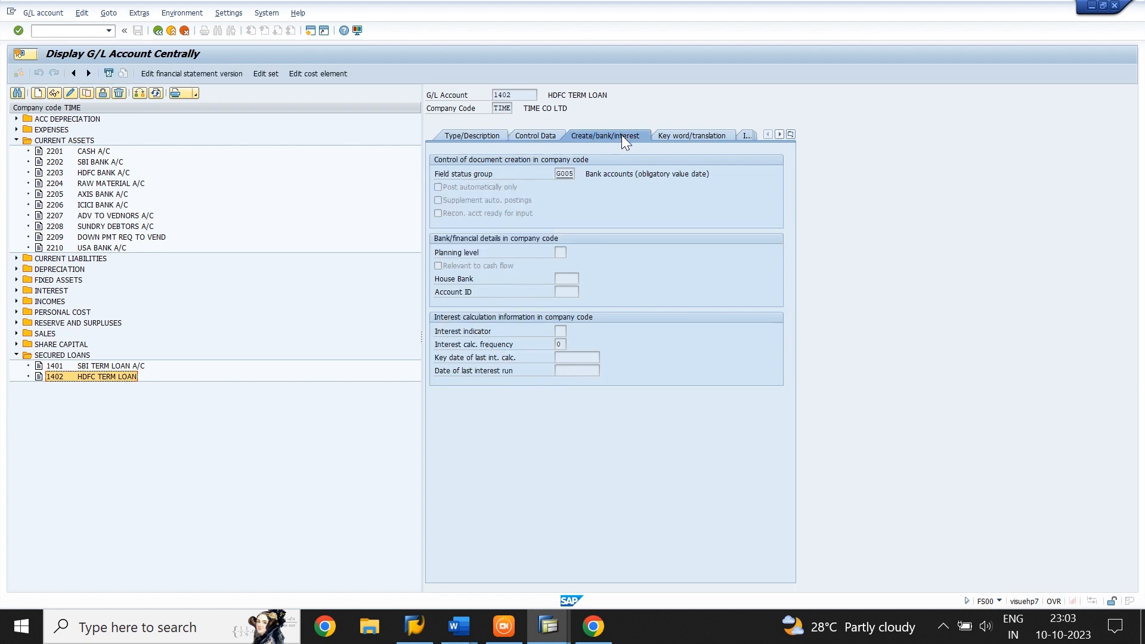
Review the INTEREST PAID A/C account under INTEREST, including its description, control data and document creation settings
click(17, 291)
double_click(88, 300)
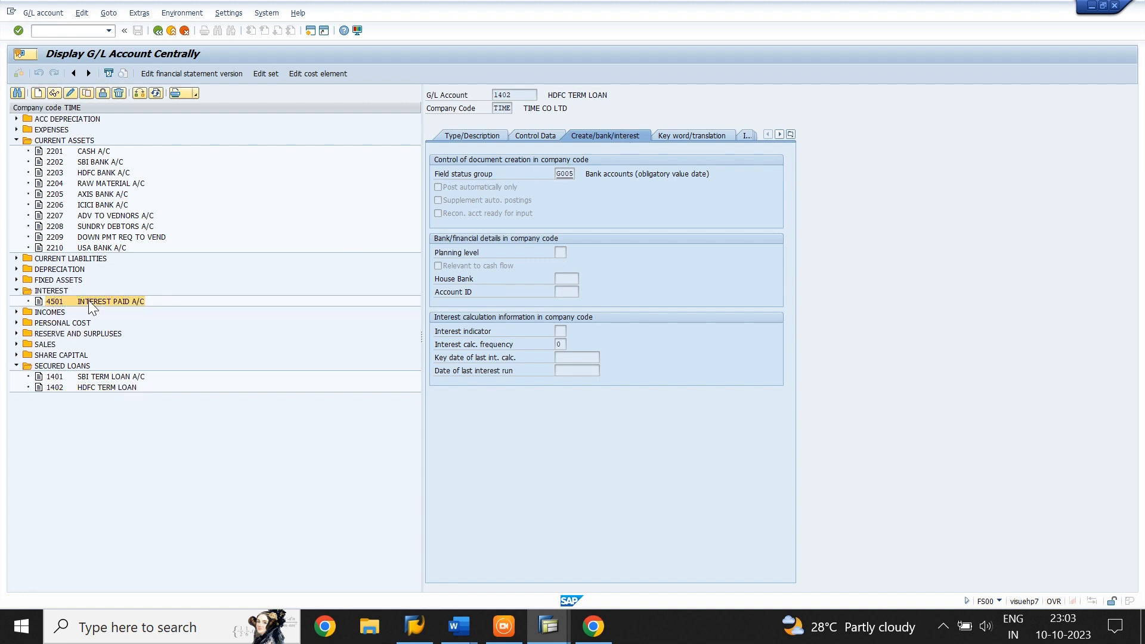
click(475, 134)
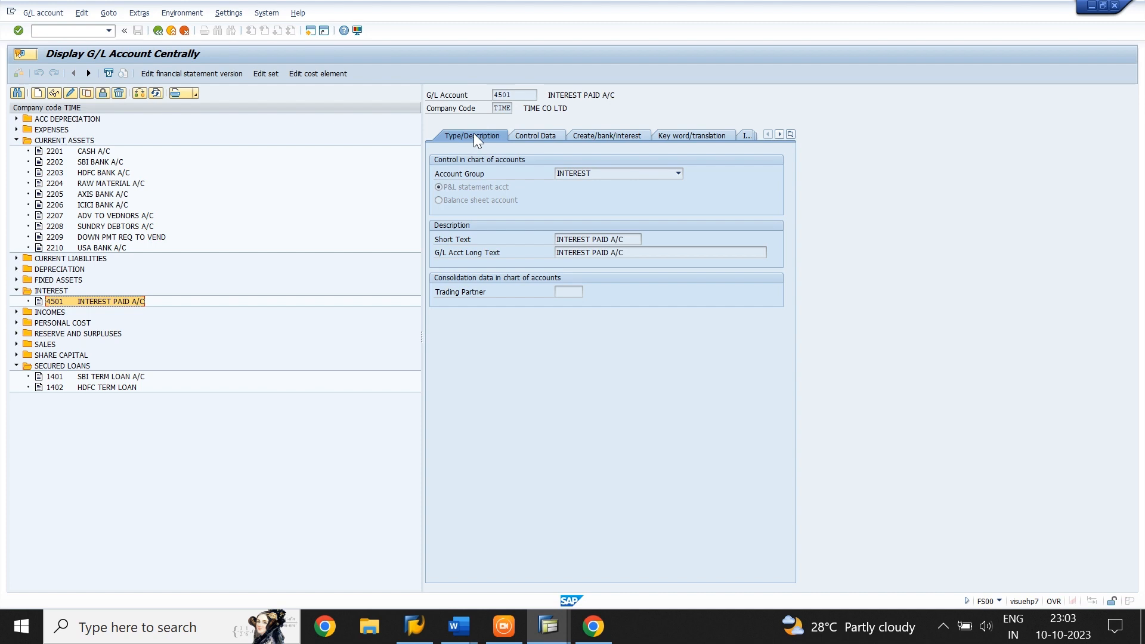
click(520, 136)
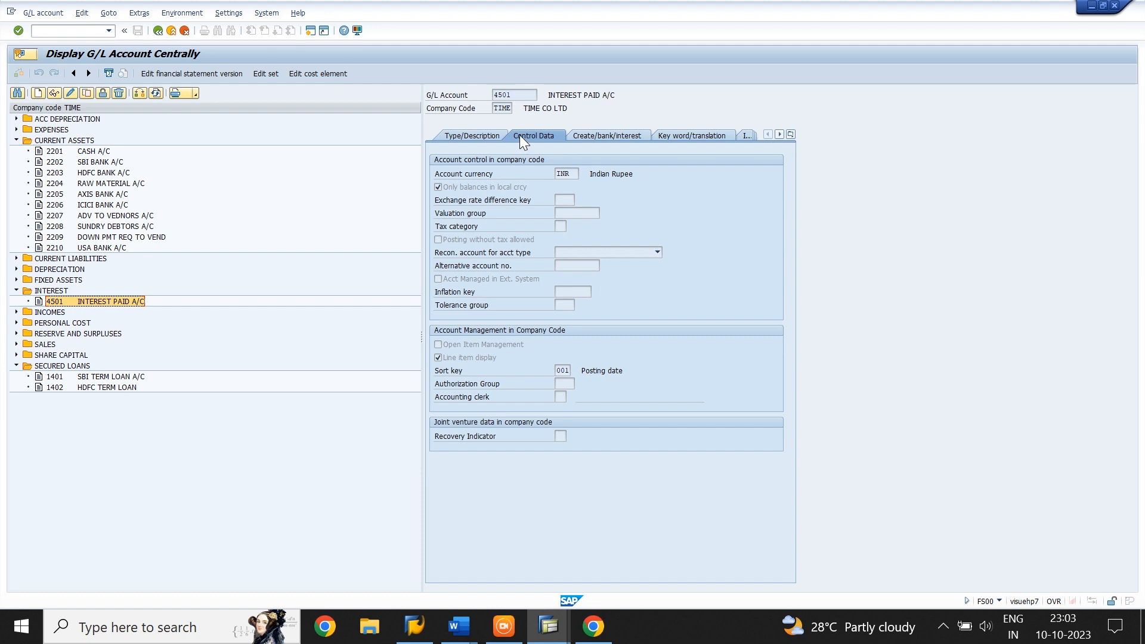
click(577, 133)
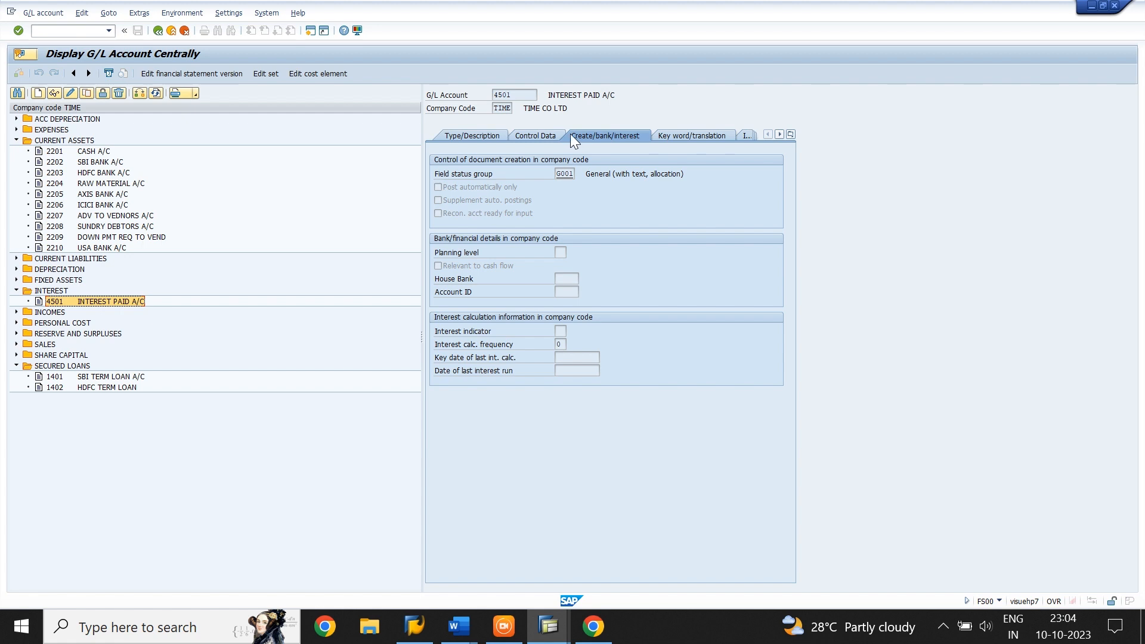
click(463, 135)
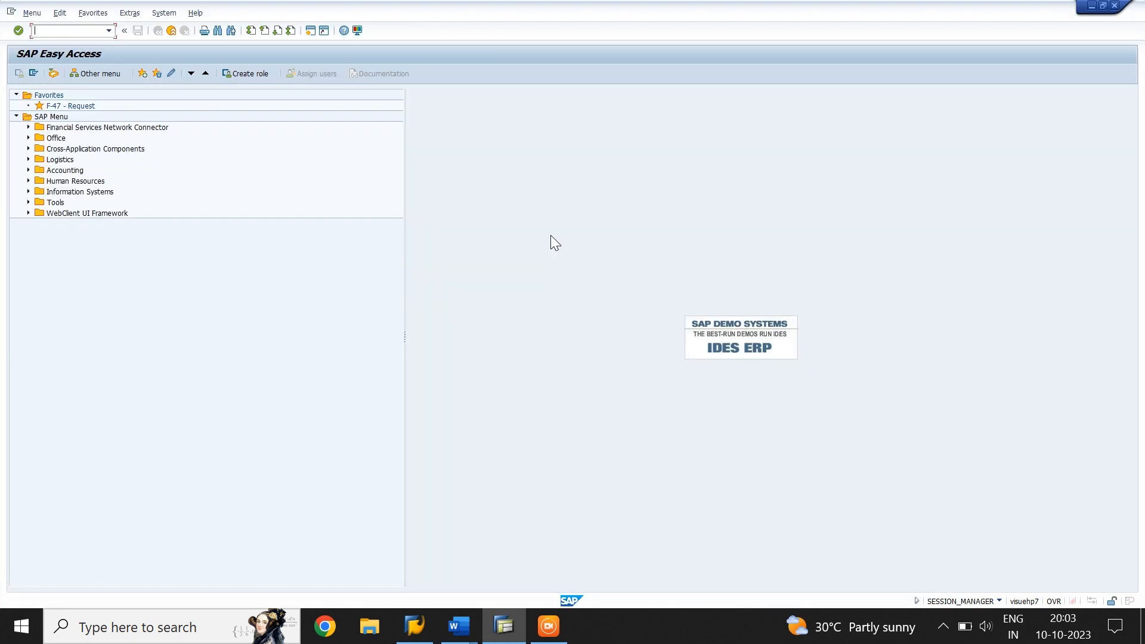
In transaction OB46, add a new interest indicator with ID TM and the name BALANCE INTEREST
text(OB46)
key(Return)
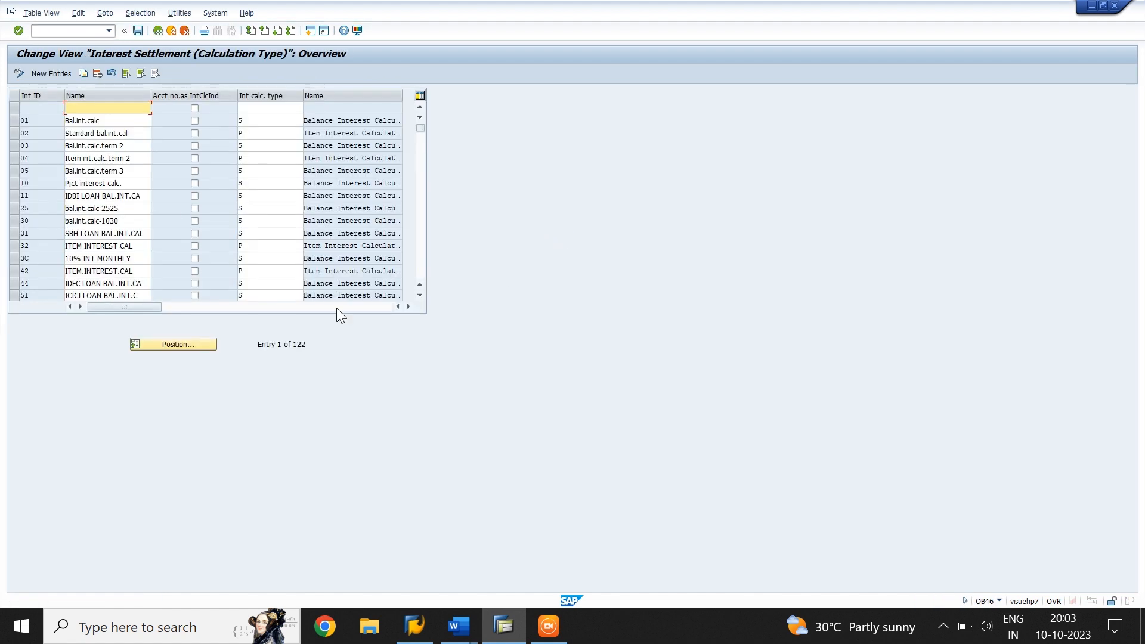
click(45, 74)
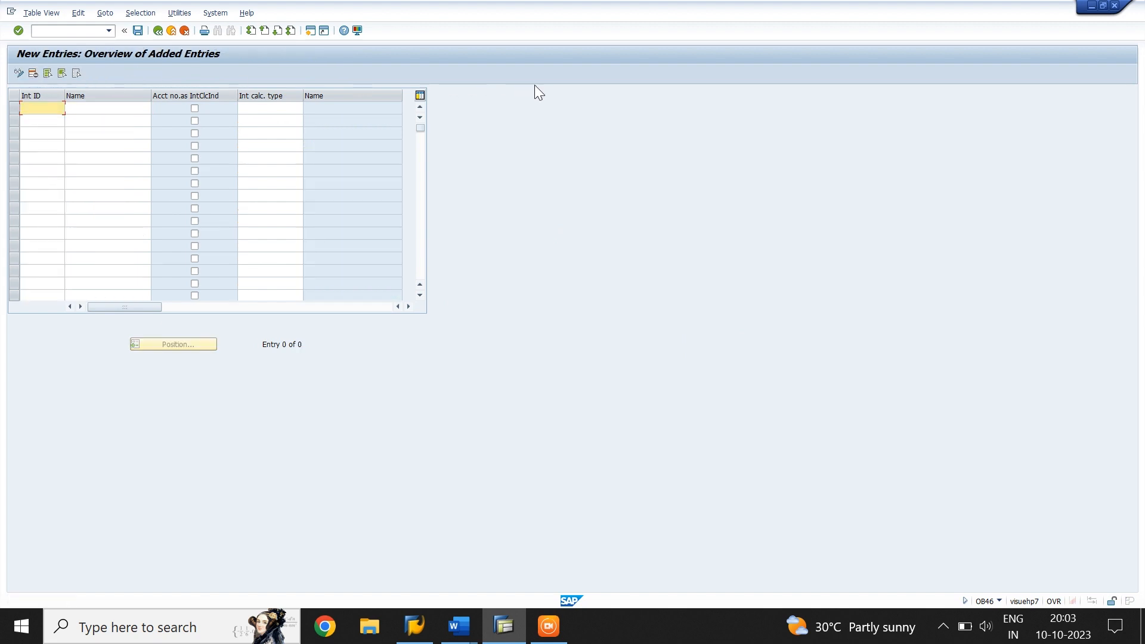
text(TM)
key(Tab)
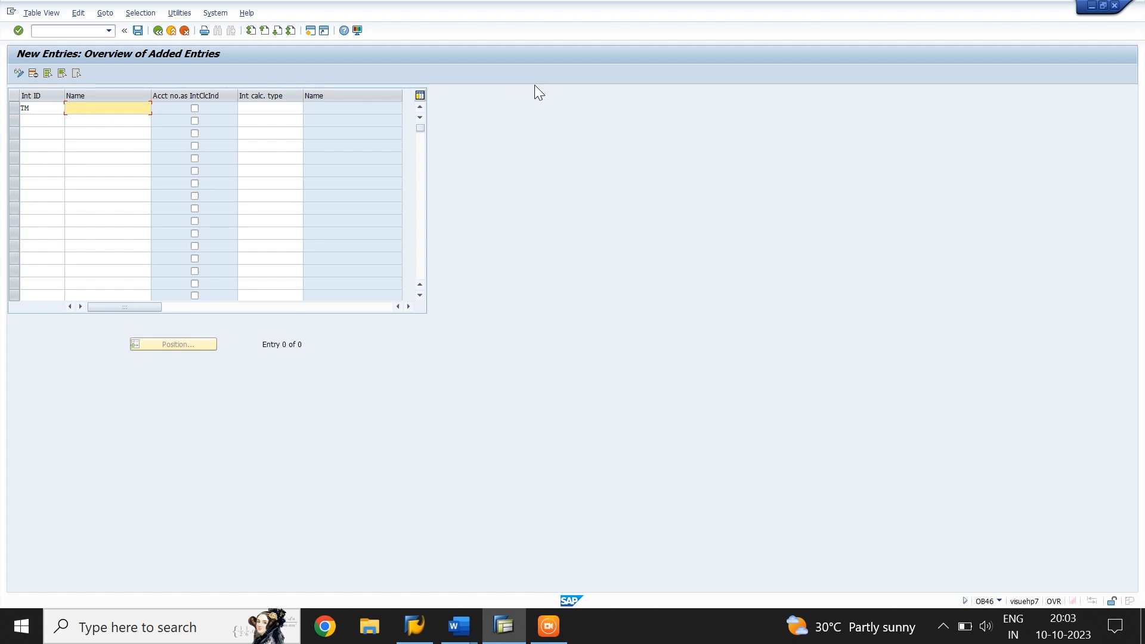
text(BALANCE INTEREST)
key(Tab)
key(Tab)
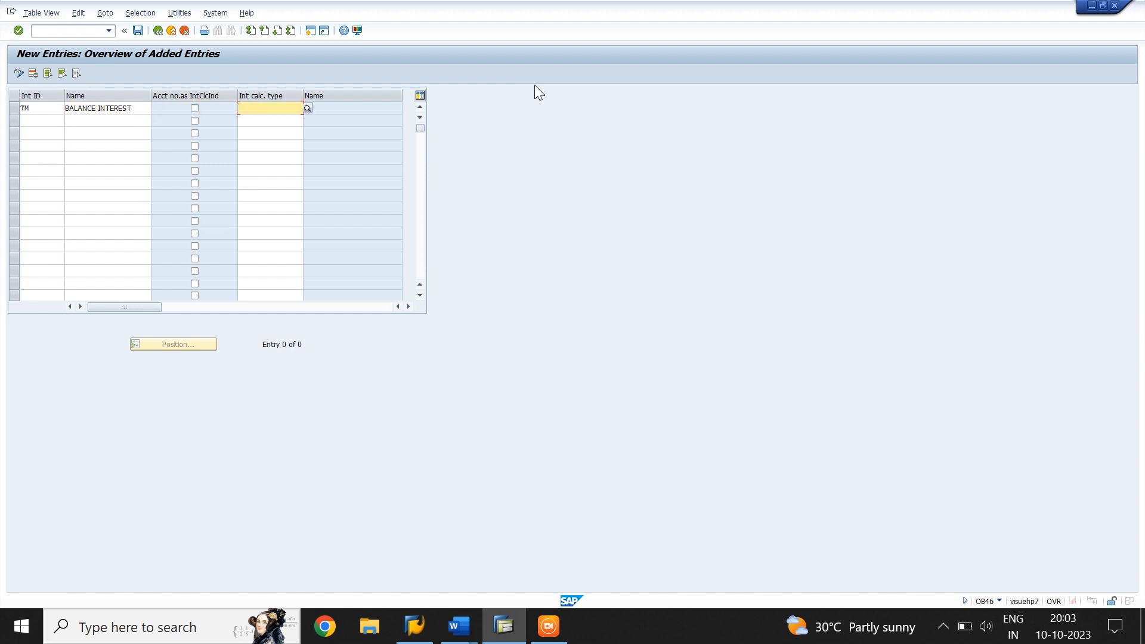
Assign calculation type S (Balance Interest Calculation) to indicator TM and save it to the proposed TIME CO LTD customizing request
click(307, 108)
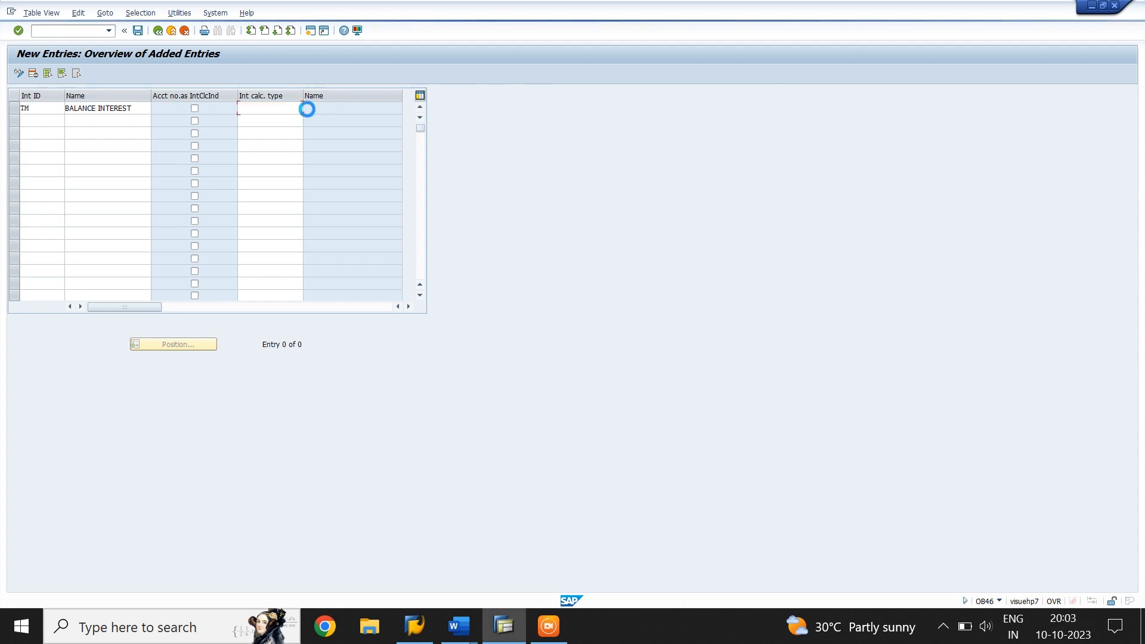
click(54, 144)
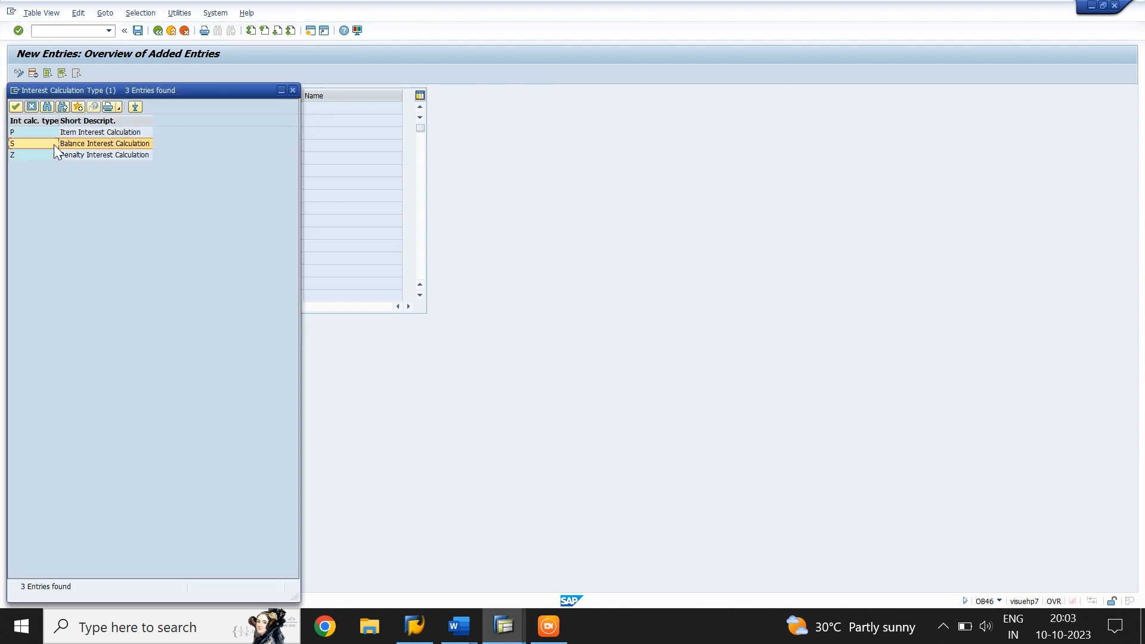
click(16, 108)
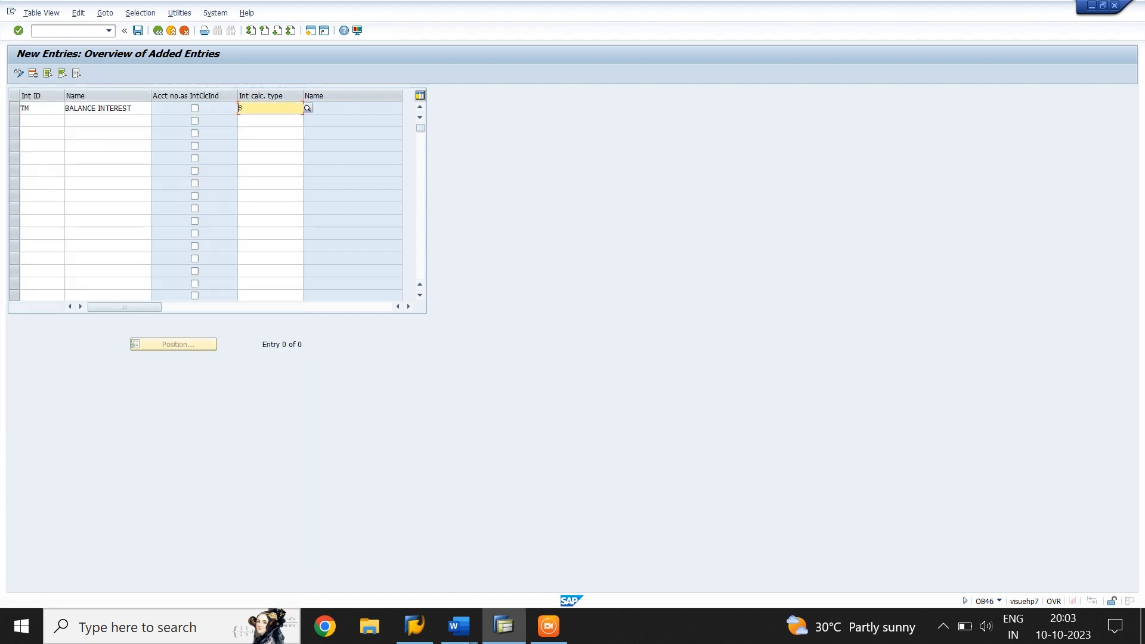
key(Return)
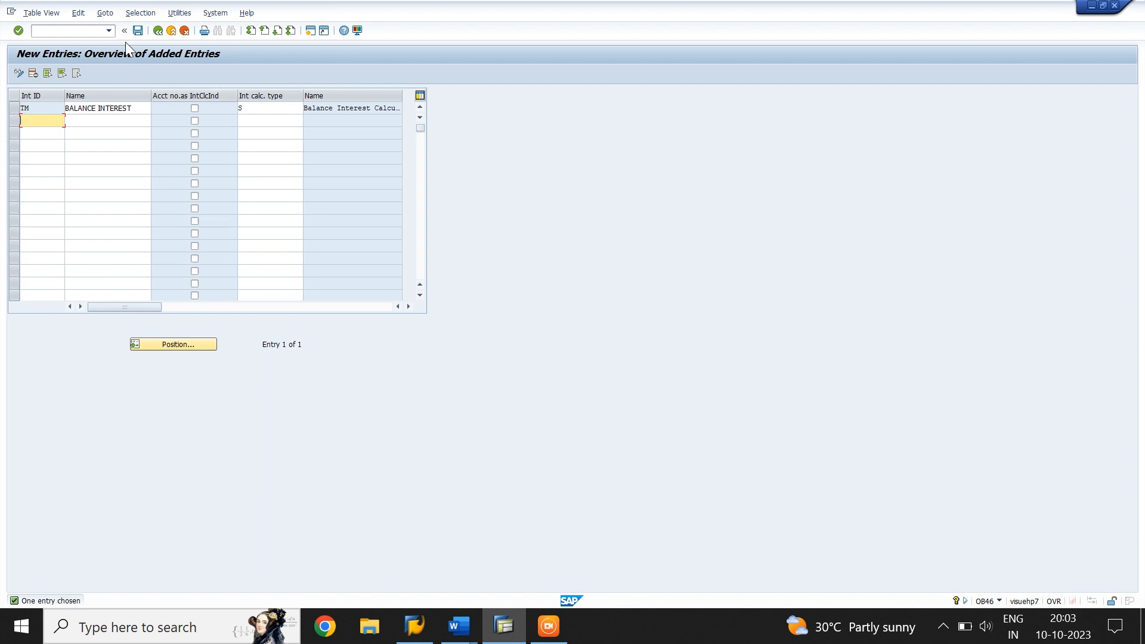
click(136, 31)
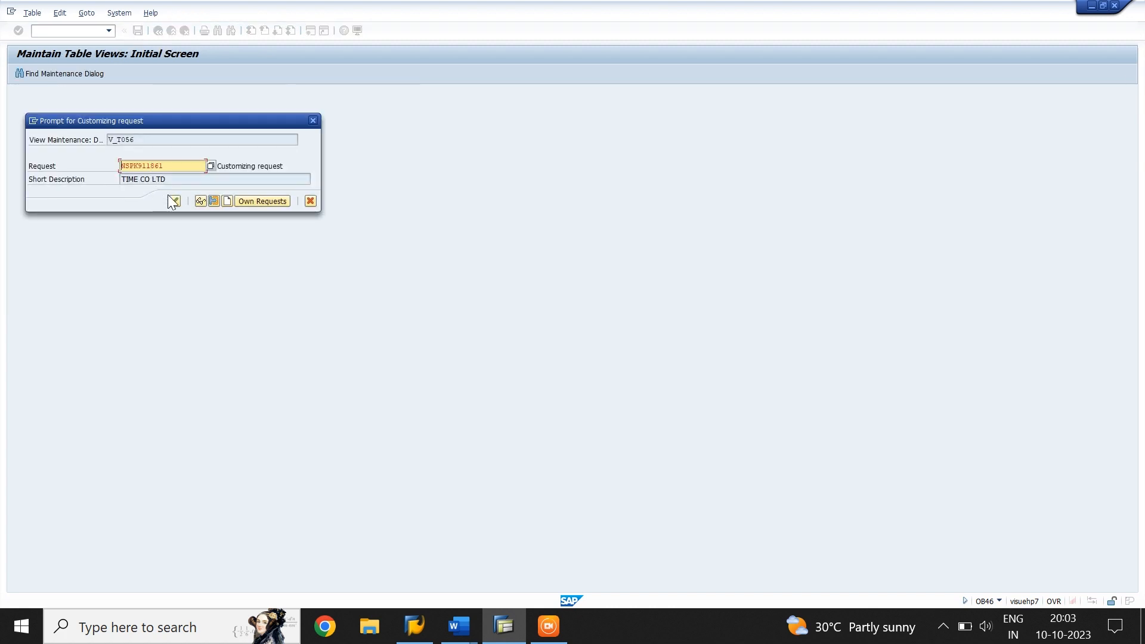
click(173, 202)
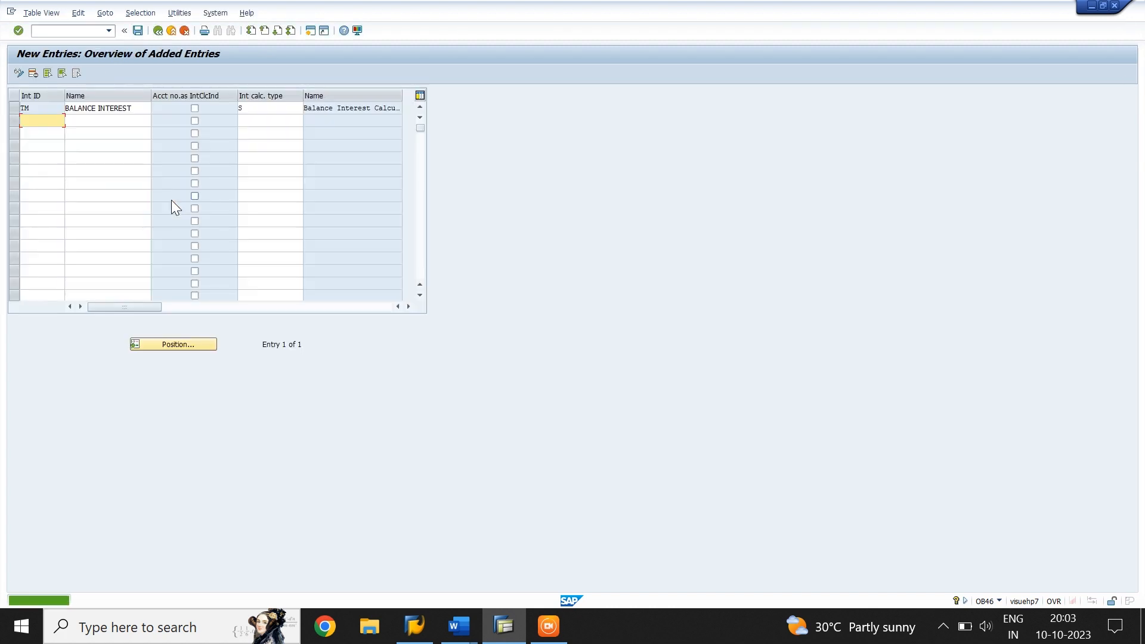
Examine the available interest calculation types for the TM entry without changing the selection
click(285, 109)
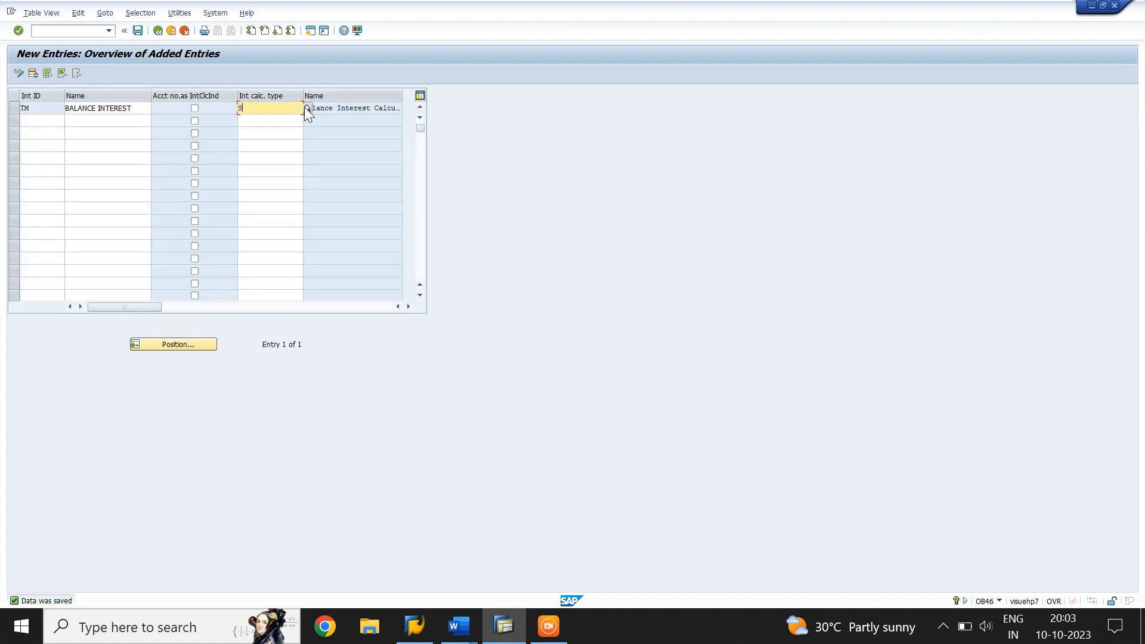
click(306, 109)
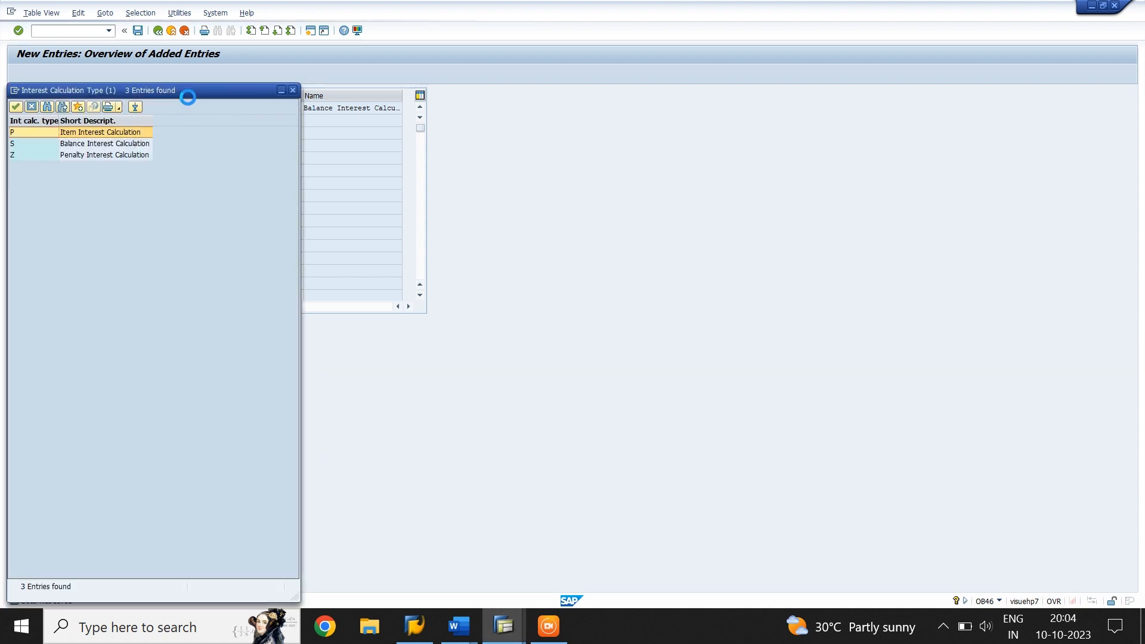
drag(183, 90, 606, 74)
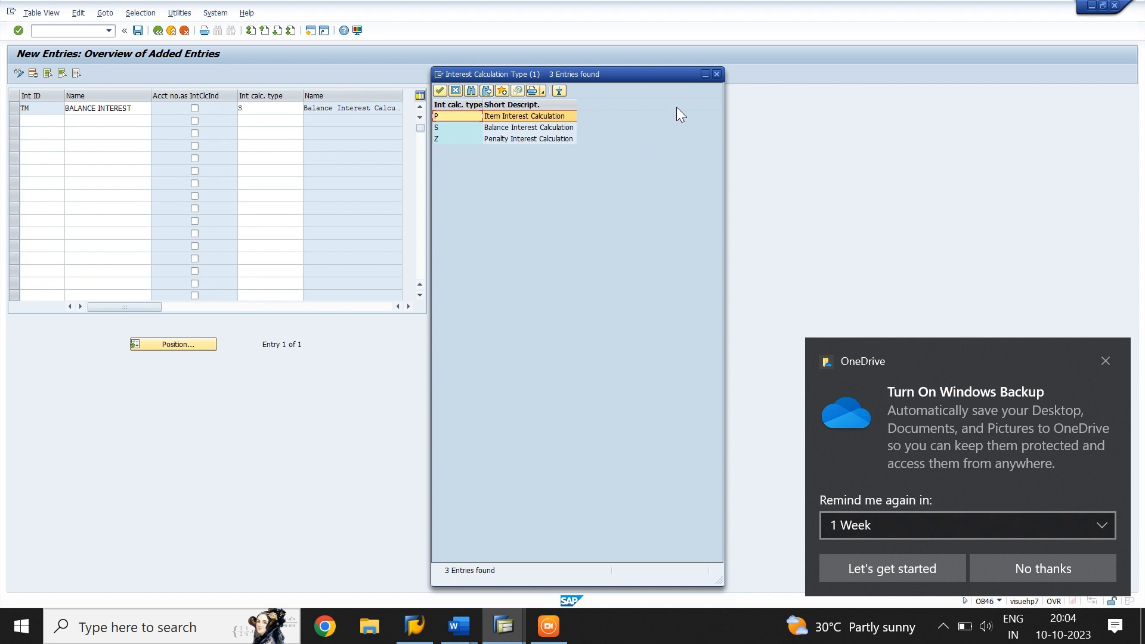
click(716, 74)
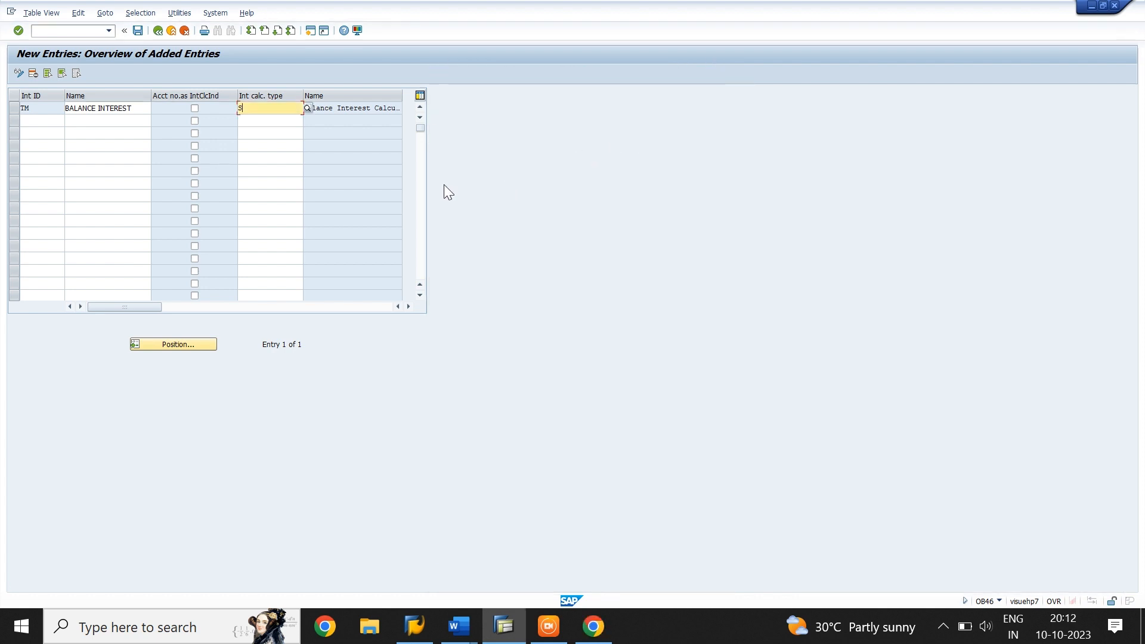
In transaction OBAA, create a general conditions entry for interest indicator TM with interest calculation frequency 01 (1 month)
click(77, 31)
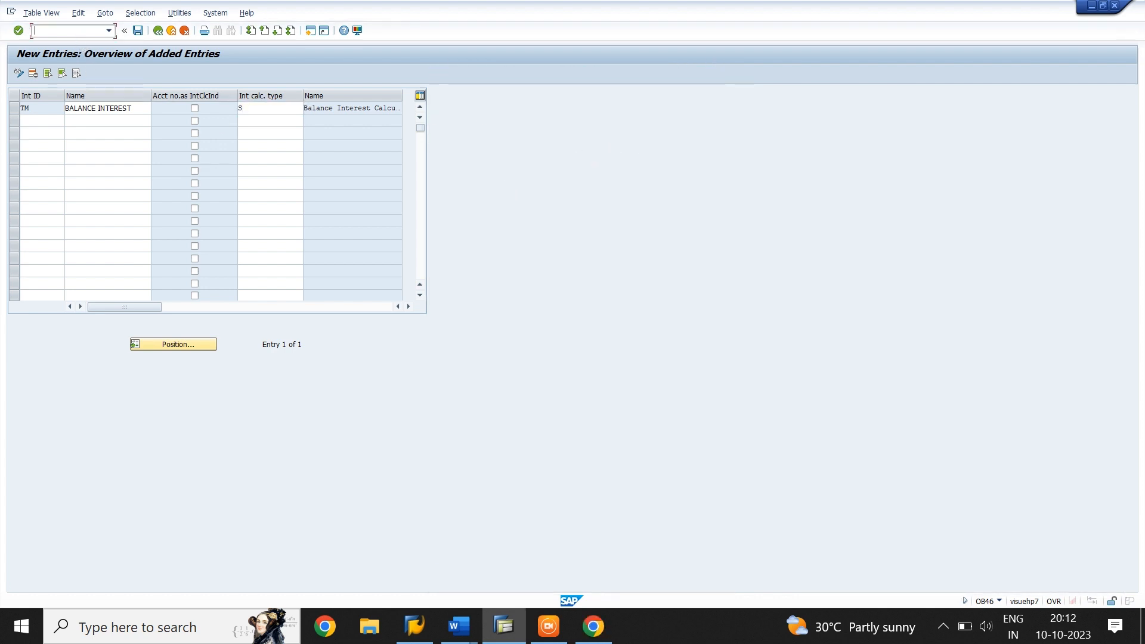
text(/NOBAA)
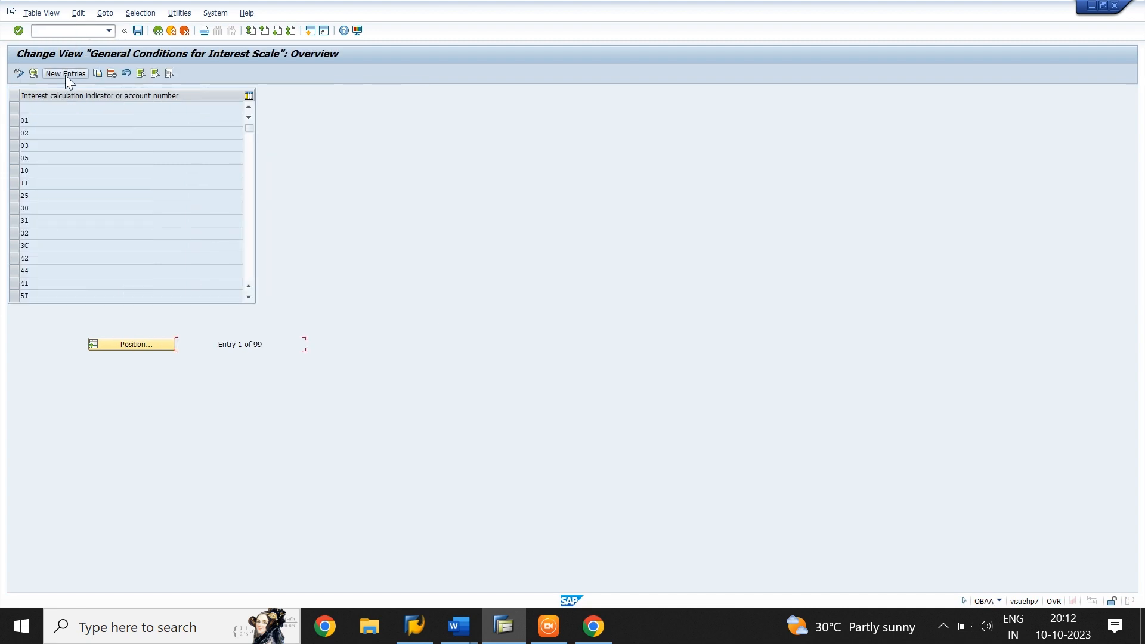
click(66, 74)
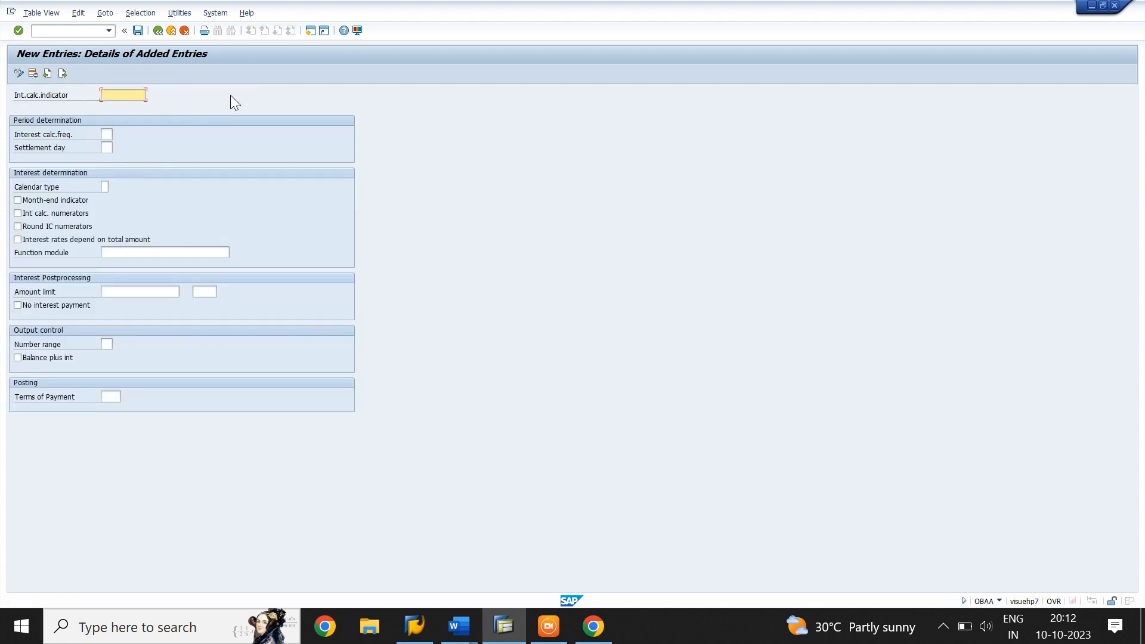
text(TM)
key(Tab)
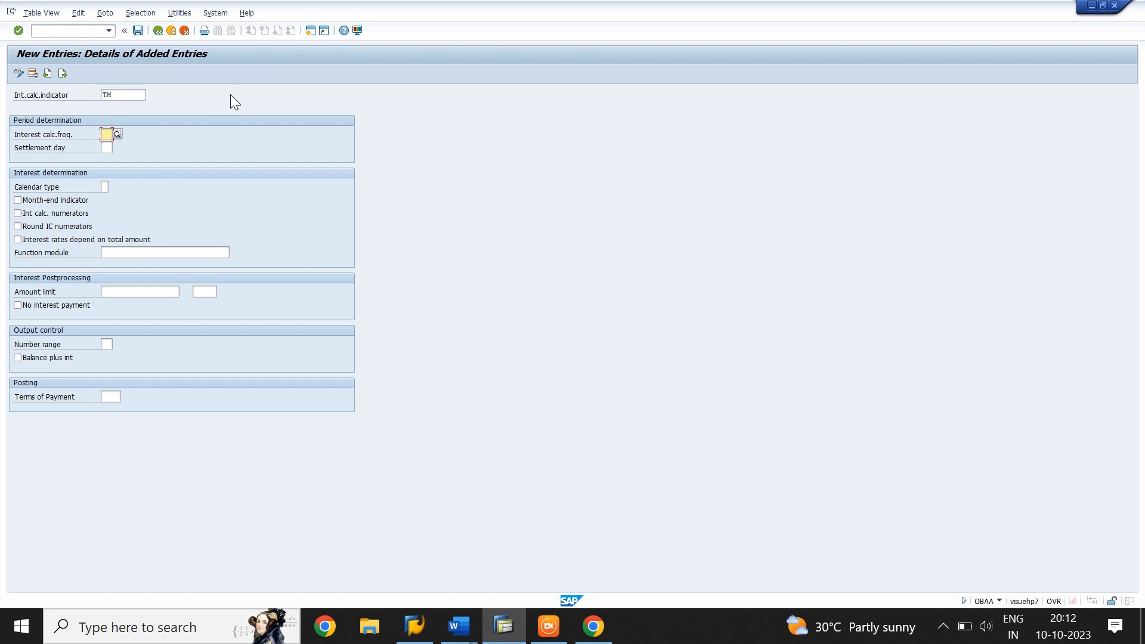
click(117, 134)
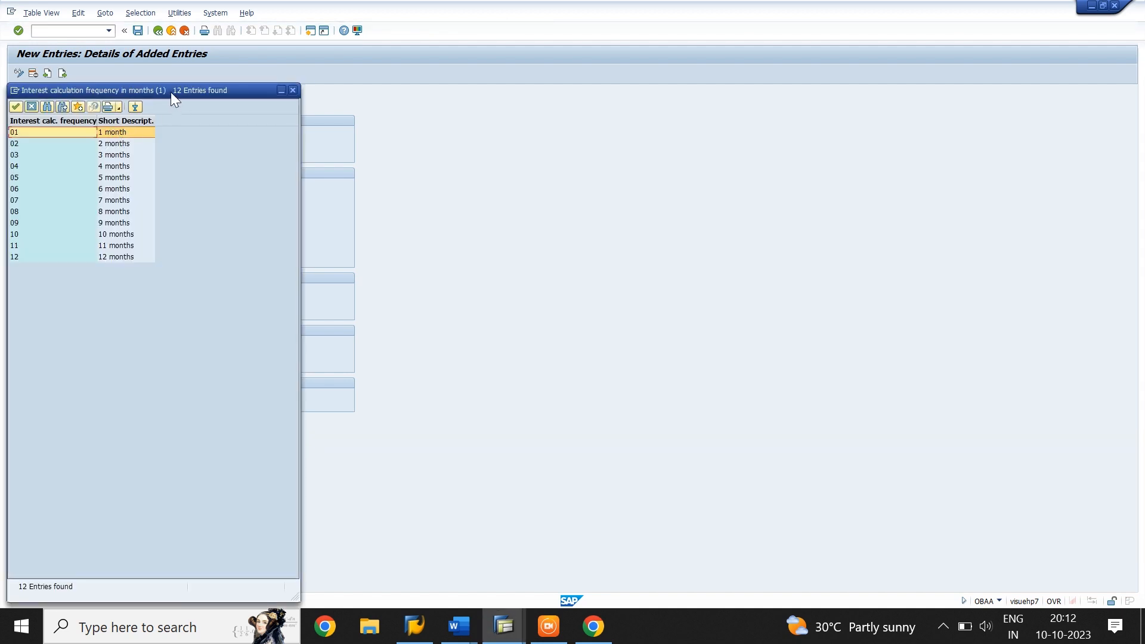
drag(170, 91, 413, 76)
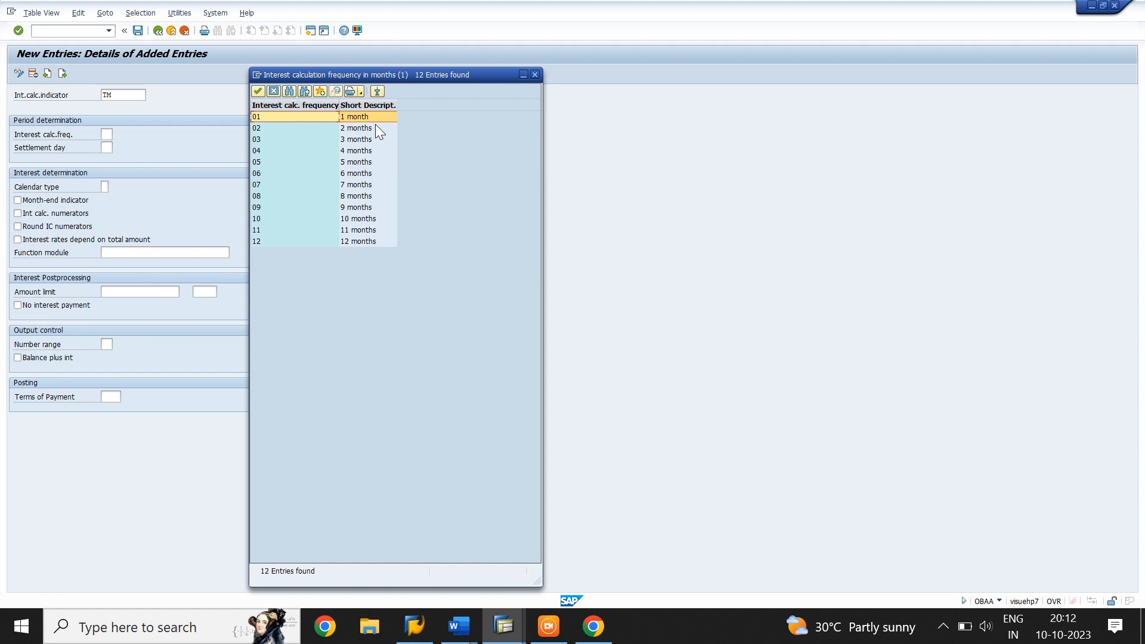
click(255, 91)
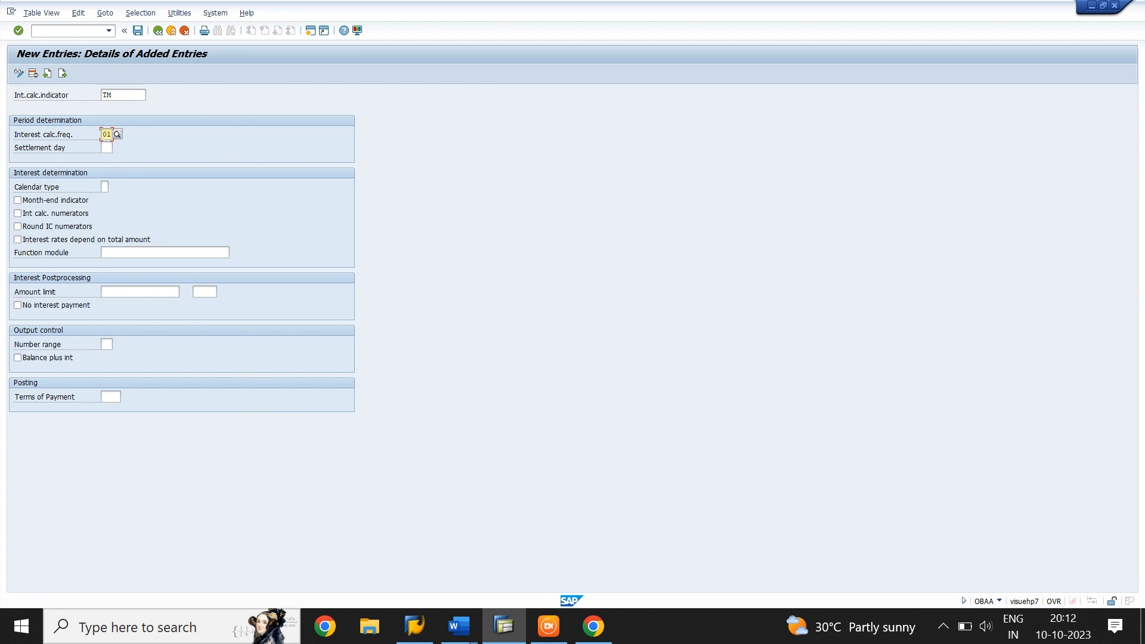
Set TM's settlement day to 1 and its calendar type to G (28,..,31/365)
click(106, 147)
text(1)
click(105, 187)
key(F4)
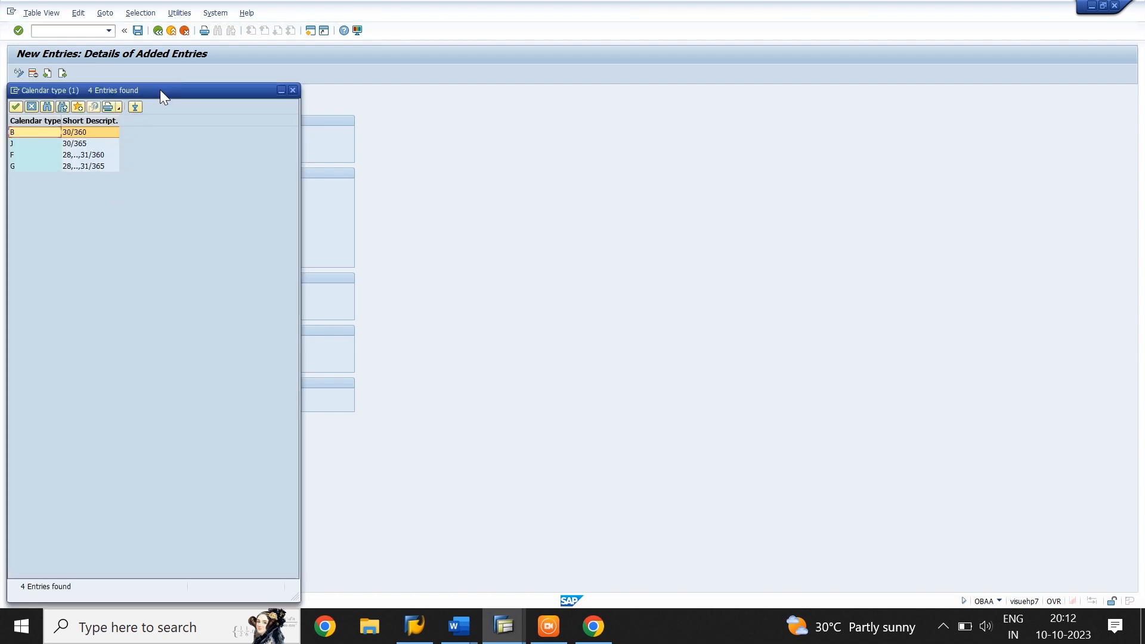
drag(160, 88, 396, 76)
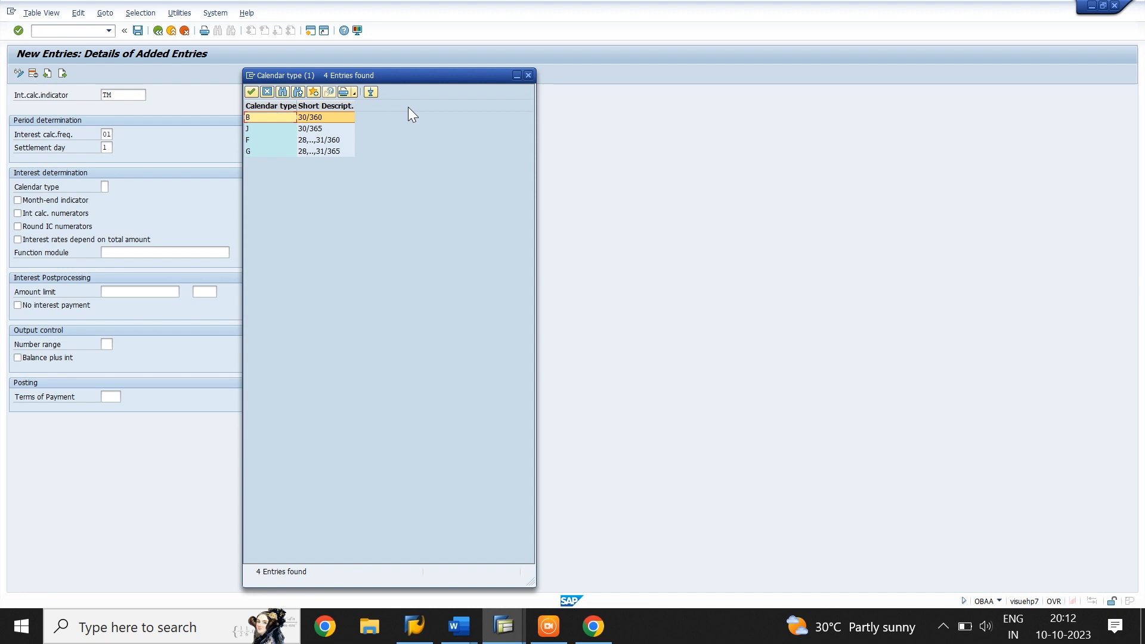
click(334, 152)
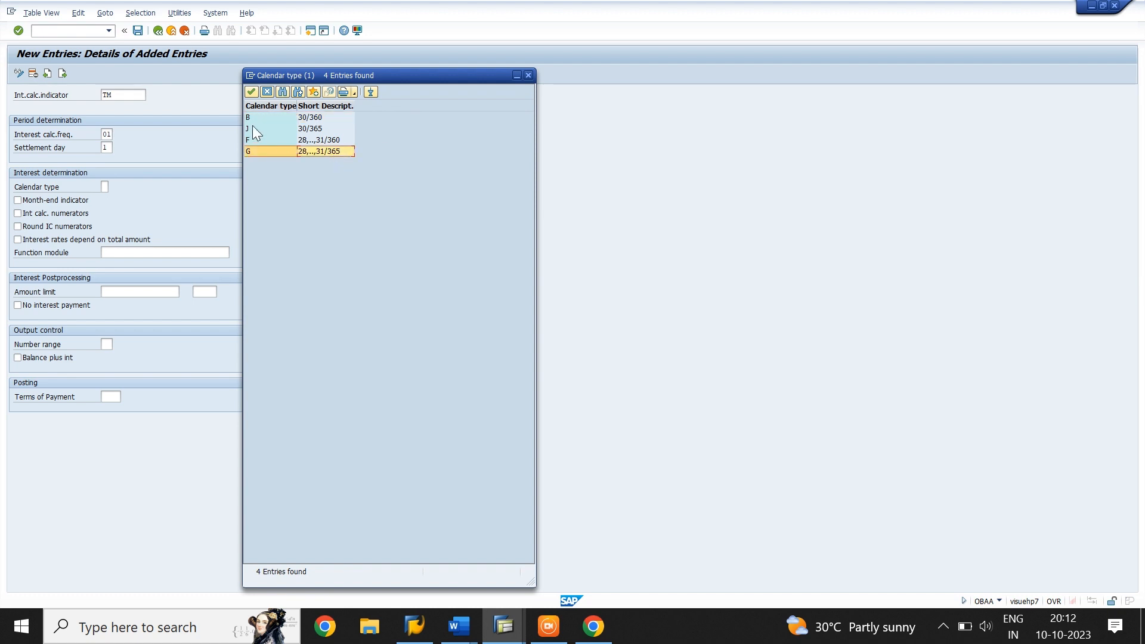
click(251, 93)
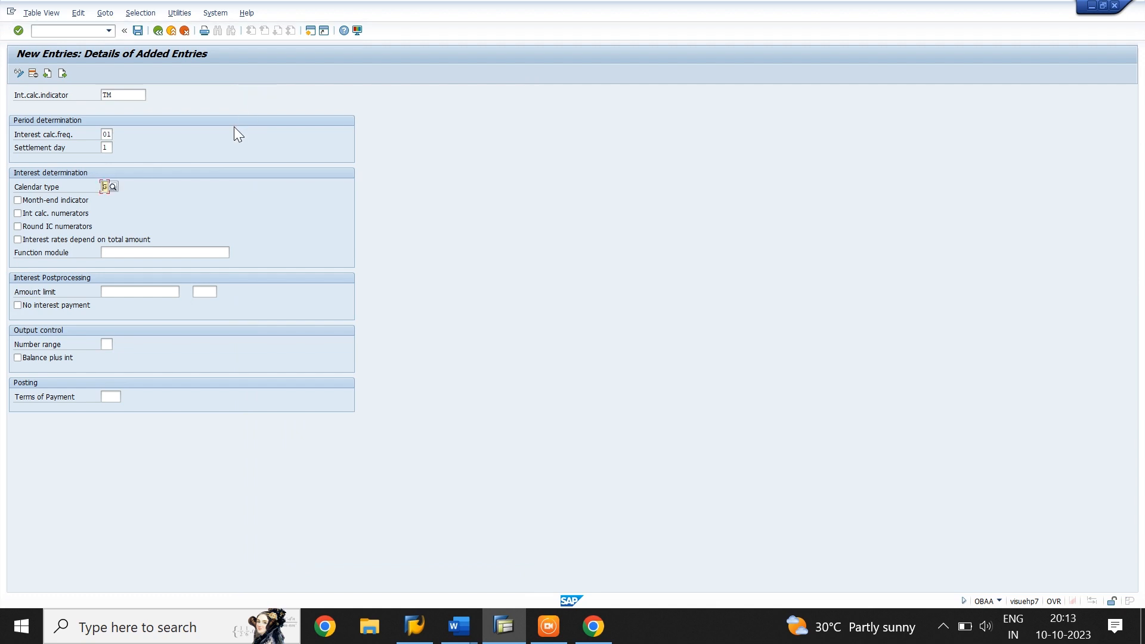
Enable Balance plus int for TM and save the conditions to the proposed TIME CO LTD customizing request
click(17, 358)
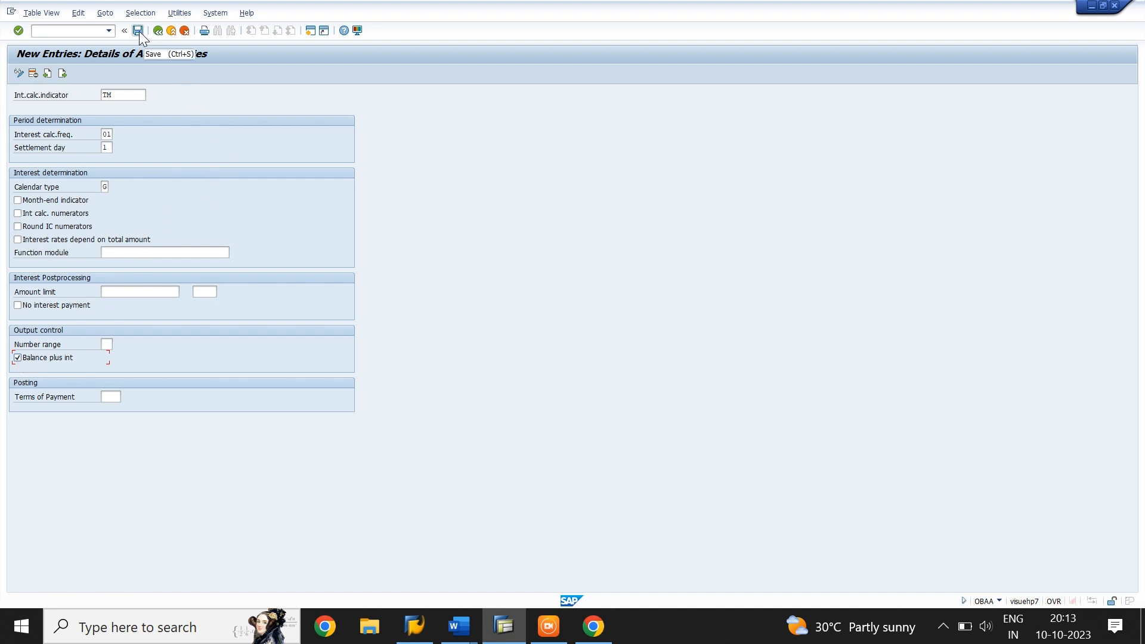
click(139, 31)
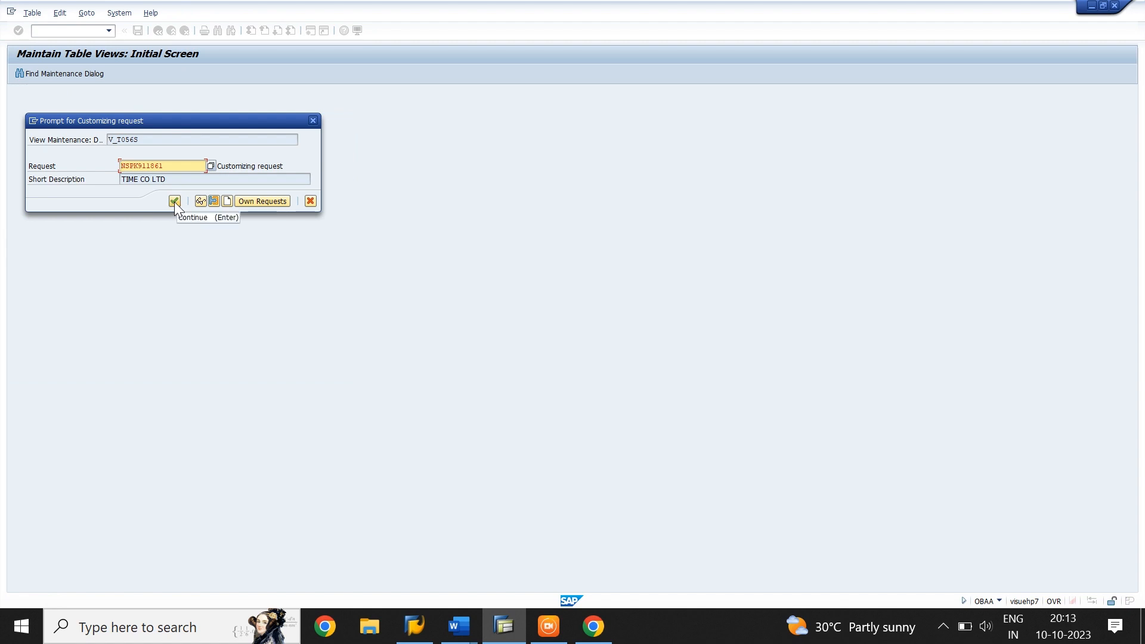
click(174, 202)
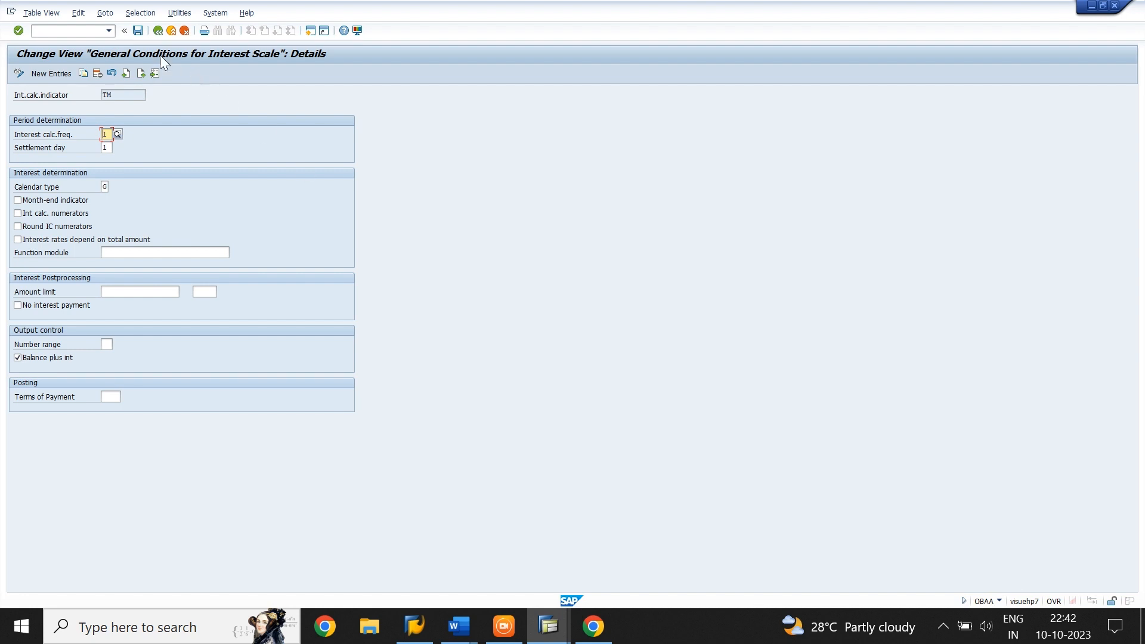
In transaction OBAC, create a new reference interest rate entry with the ID TMC
click(67, 34)
text(/NOBAC)
key(Return)
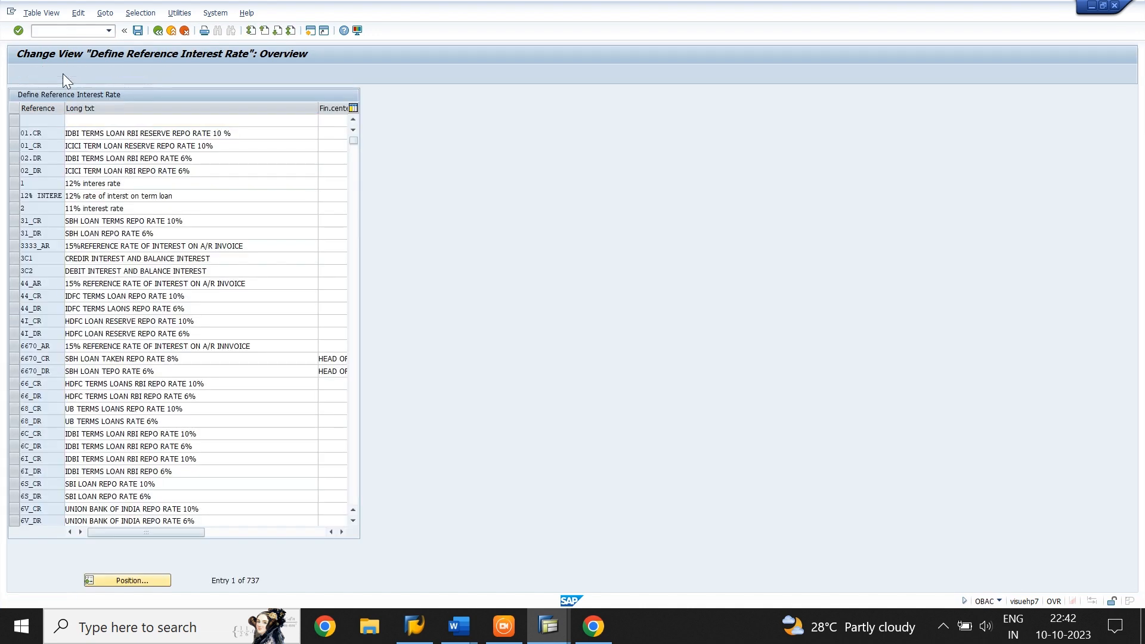
click(63, 73)
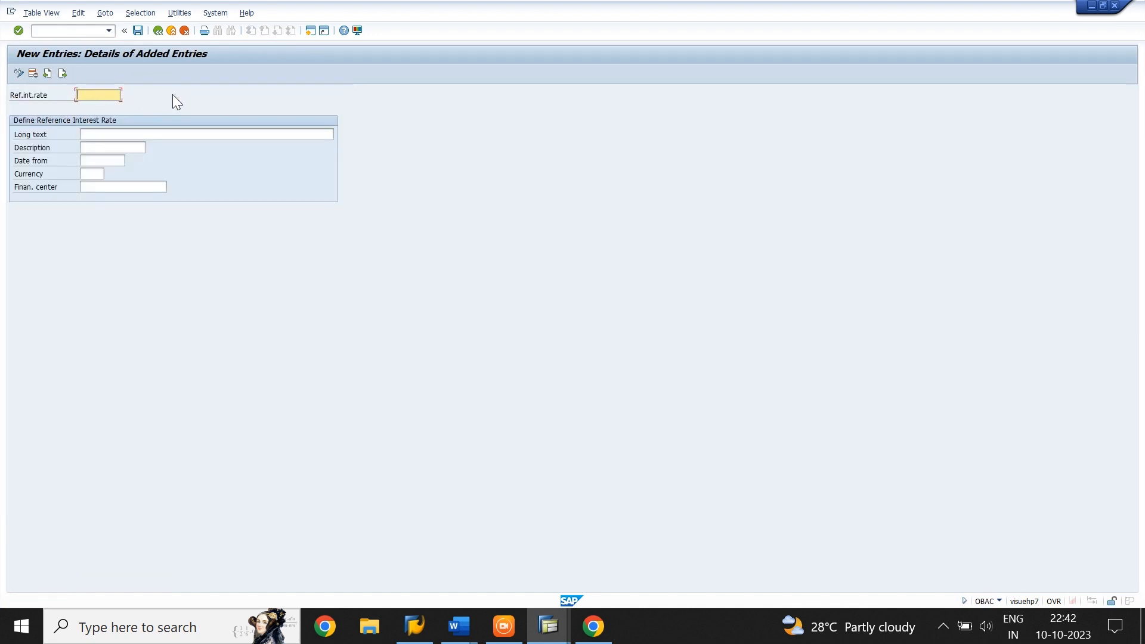
text(TMC)
key(Tab)
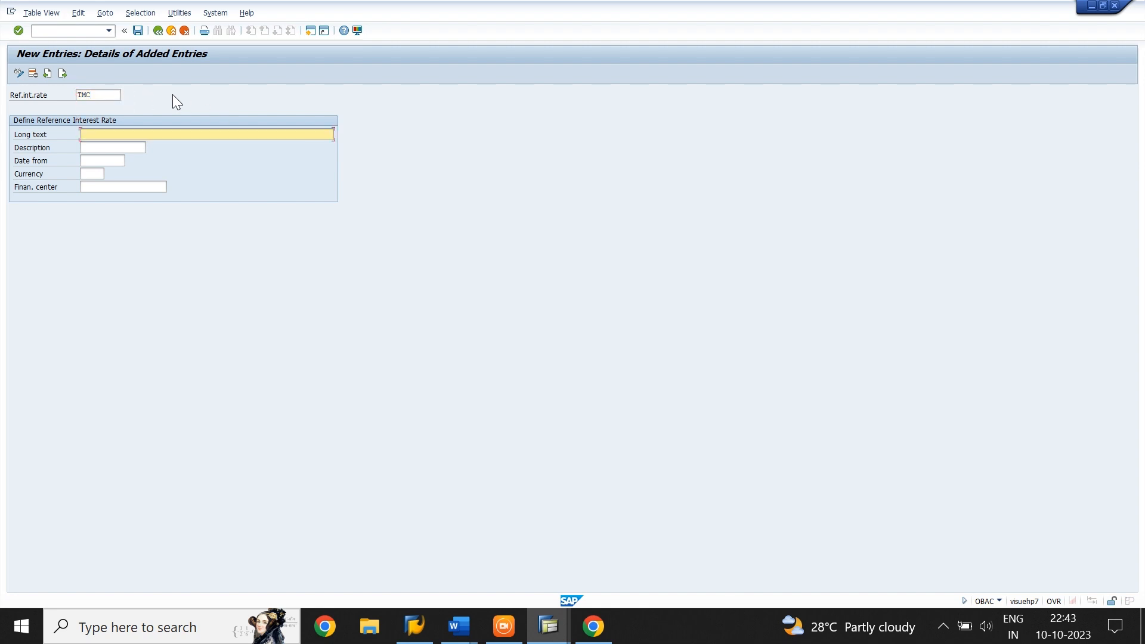
Give TMC the long text CREDIT INTEREST AND BALANCE INTEREST and the description CR INT BAL INT
text(CREDIT )
text(IN)
text(TERS)
text(EST A)
text(ND )
text(BALANCE)
text( INTE)
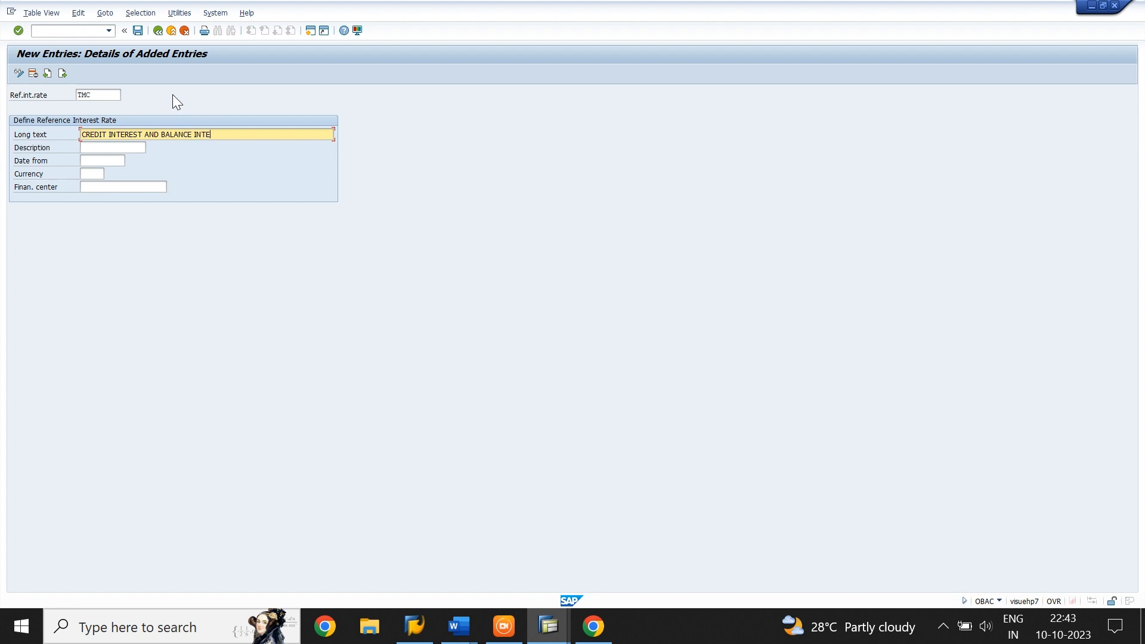
text(REST)
key(Tab)
text(CR)
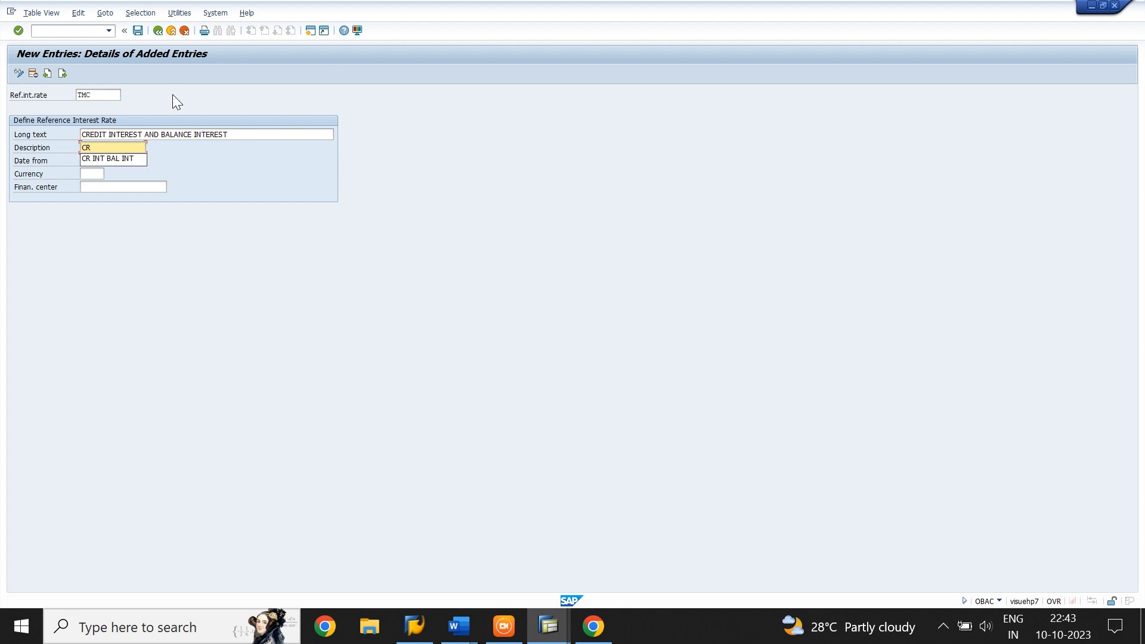
key(Down)
key(Return)
key(Tab)
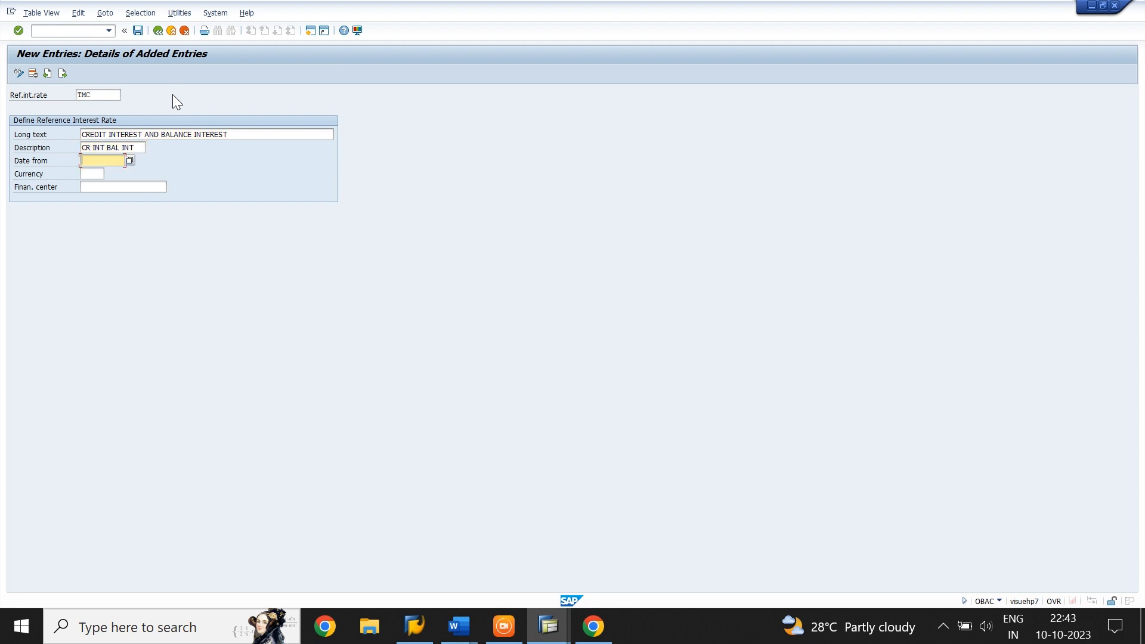
Set the TMC reference rate's start date to 01.04.2023 and its currency to INR
text(01.)
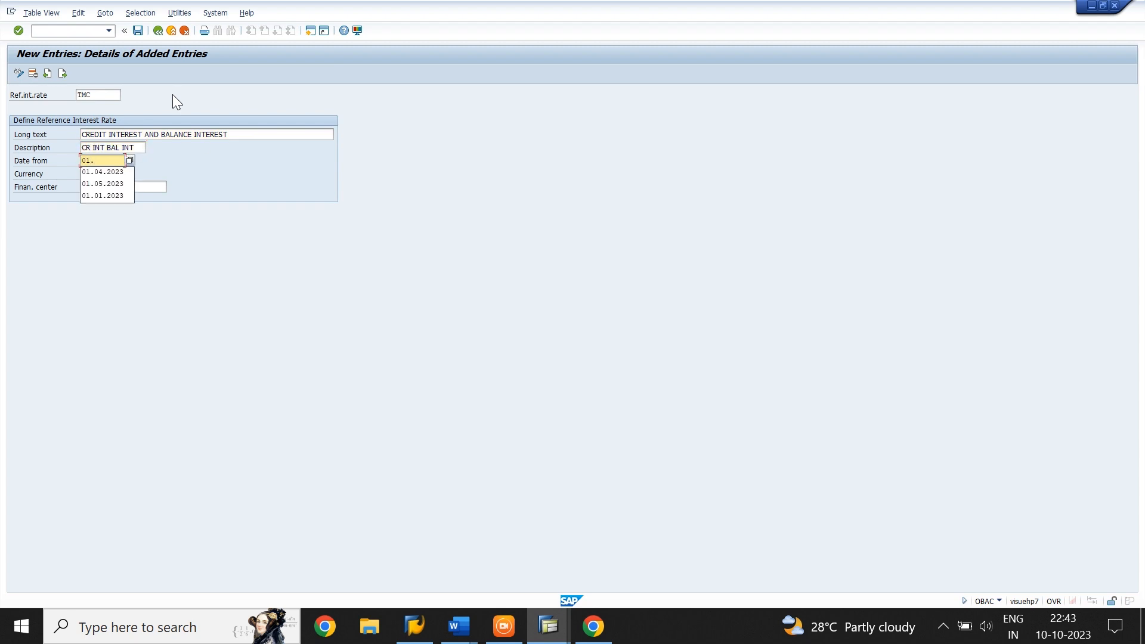
text(04.2023)
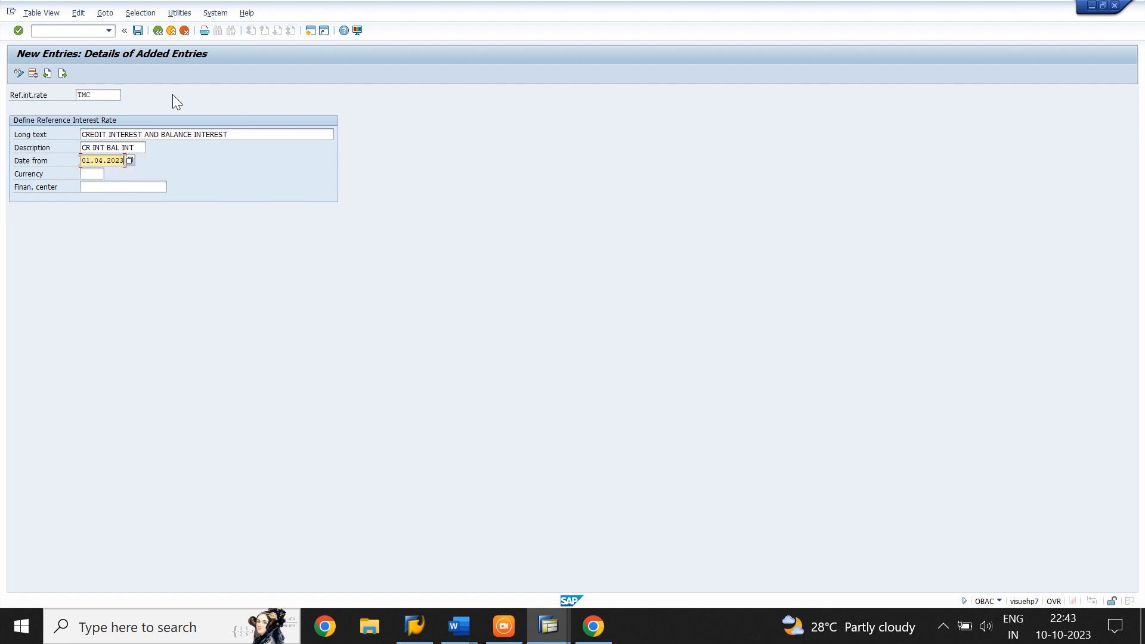
key(Tab)
text(INR)
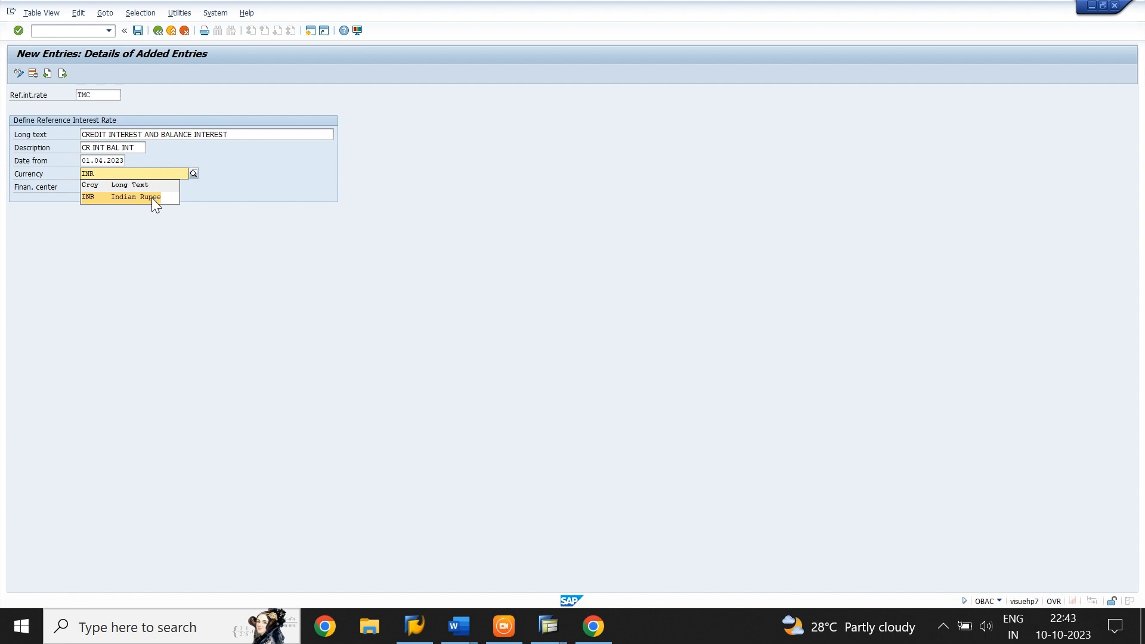
click(152, 198)
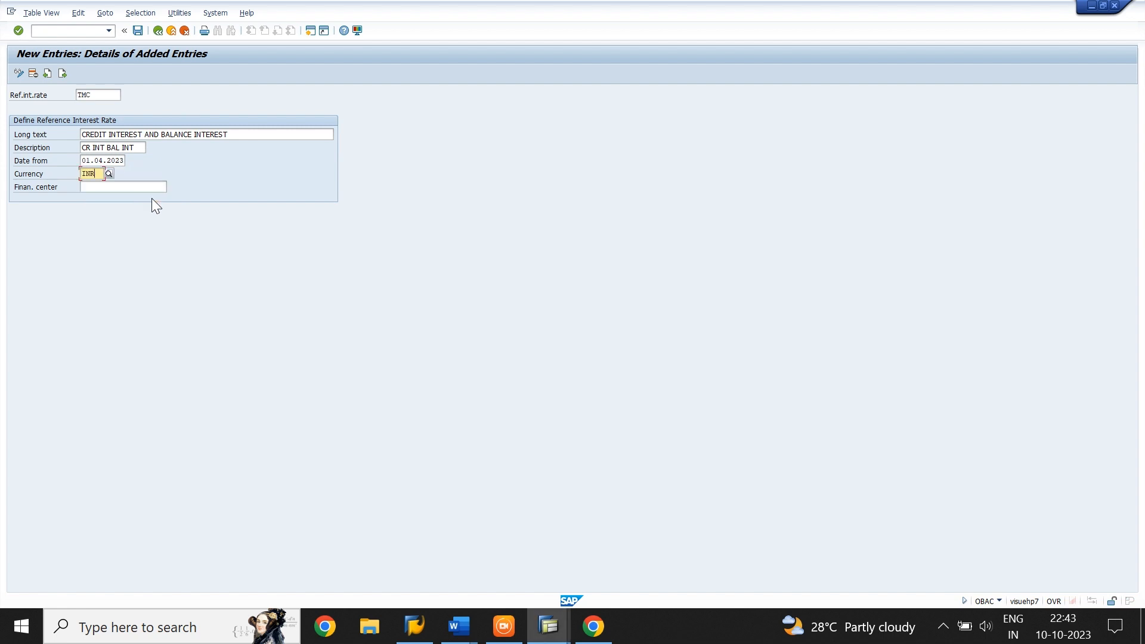
Add reference interest rate TMD with the long text DEBIT INTEREST AND BALANCE INTEREST and the description DR INT BL INT
click(62, 73)
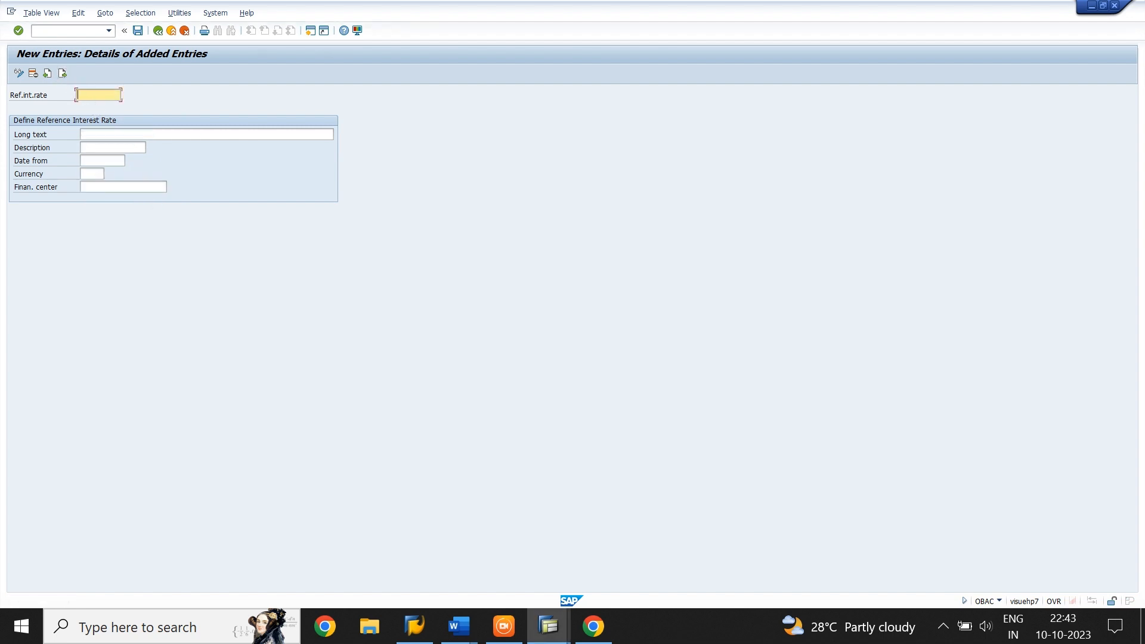
text(TMD)
key(Tab)
text(DE)
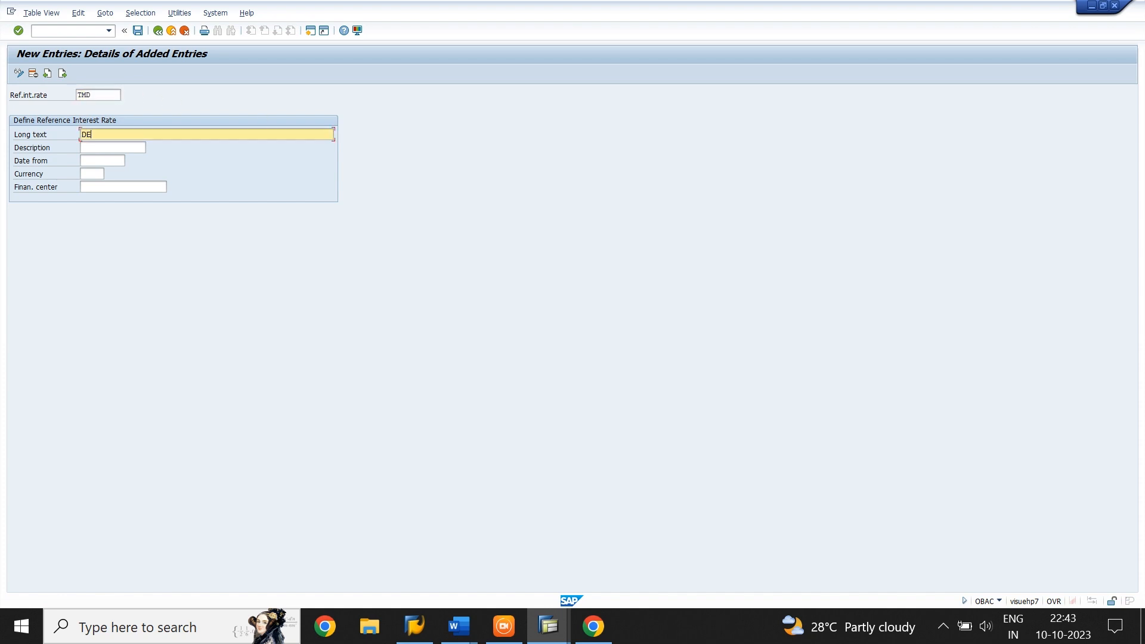
text(BIT INTEREST AND BALANCE INTEREST)
key(Tab)
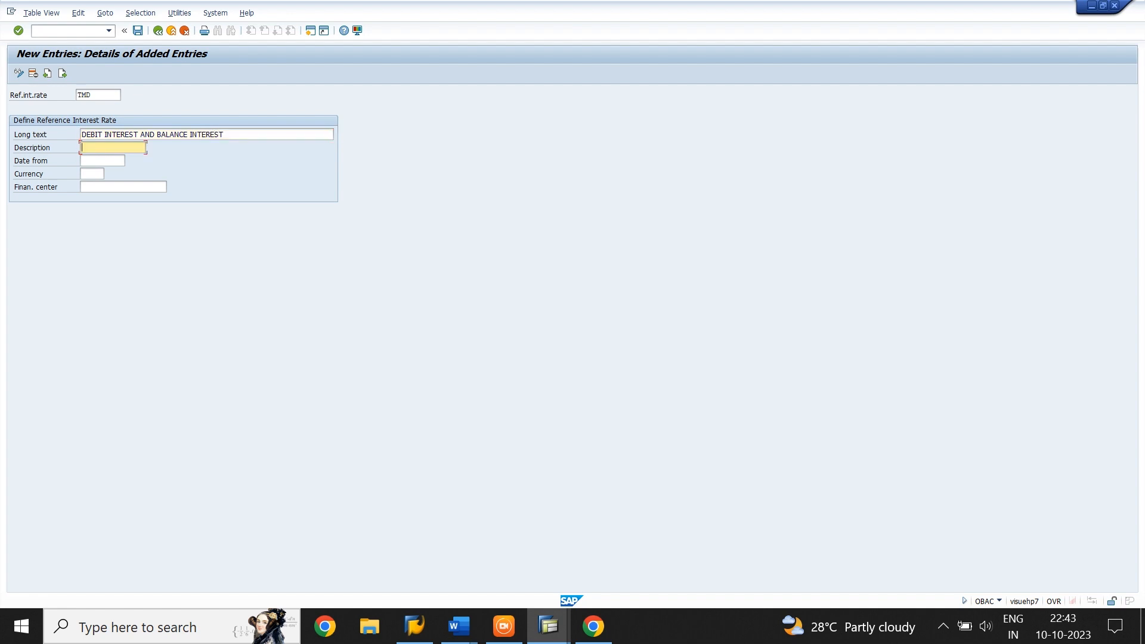
text(D)
key(Down)
key(Tab)
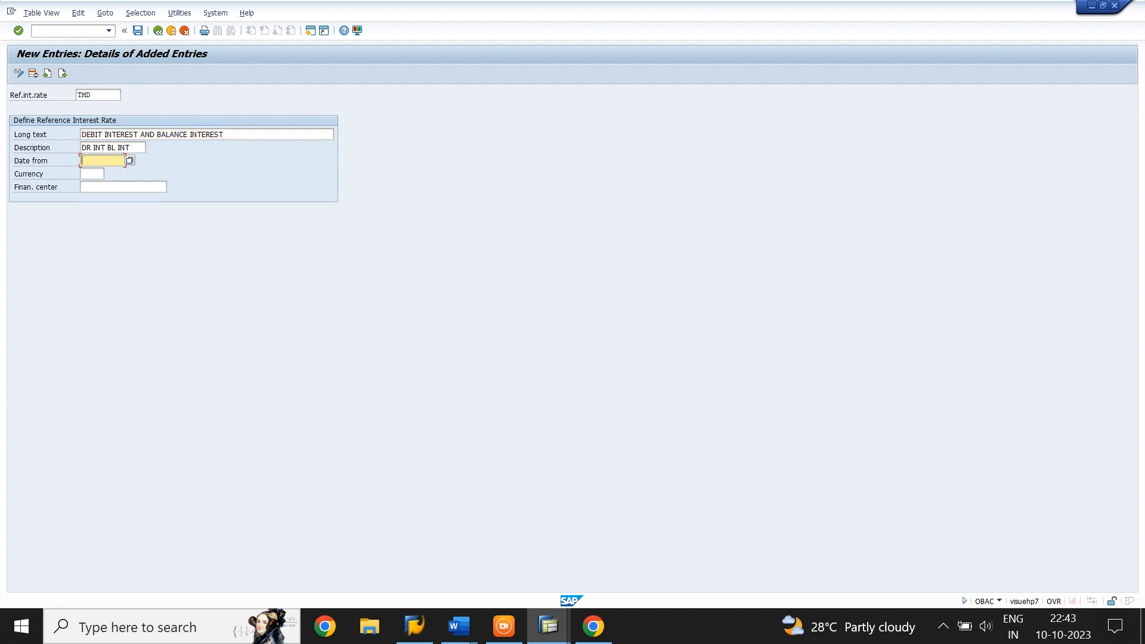
Set TMD's start date to 01.04.2023 and currency to INR, and save the reference rates to the proposed customizing request
text(01.04)
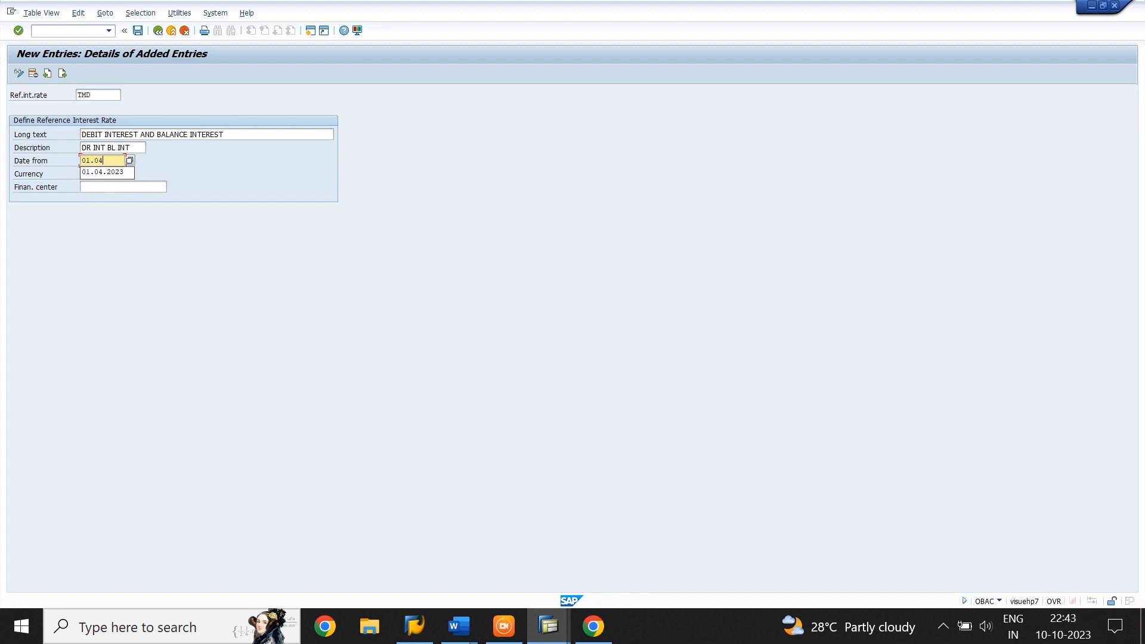
text(.2023)
key(Tab)
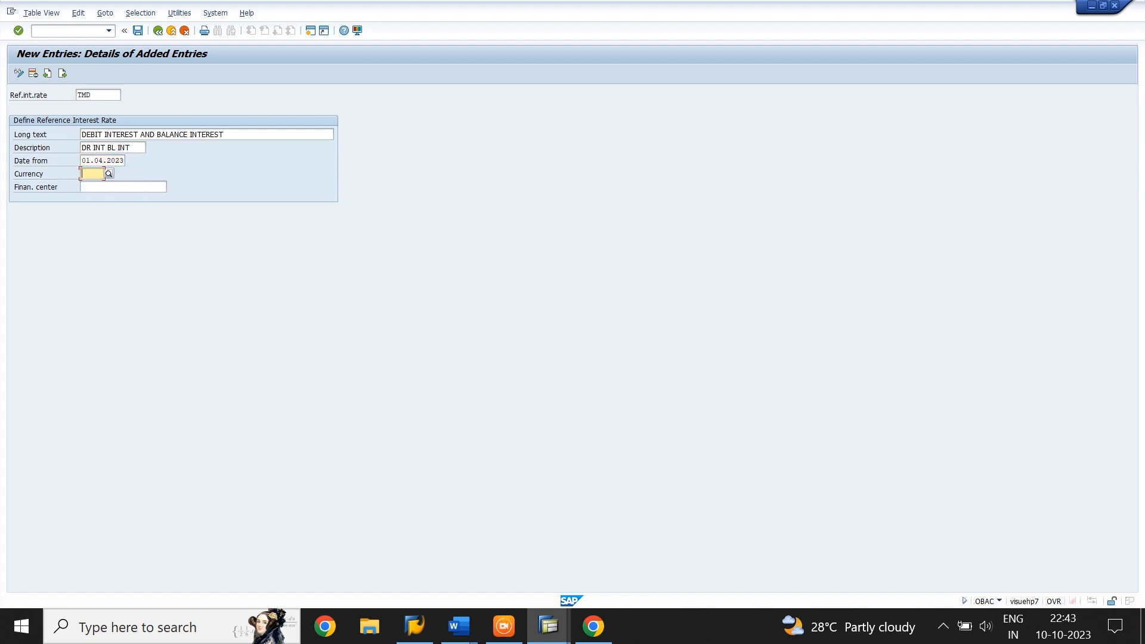
text(INR)
key(Down)
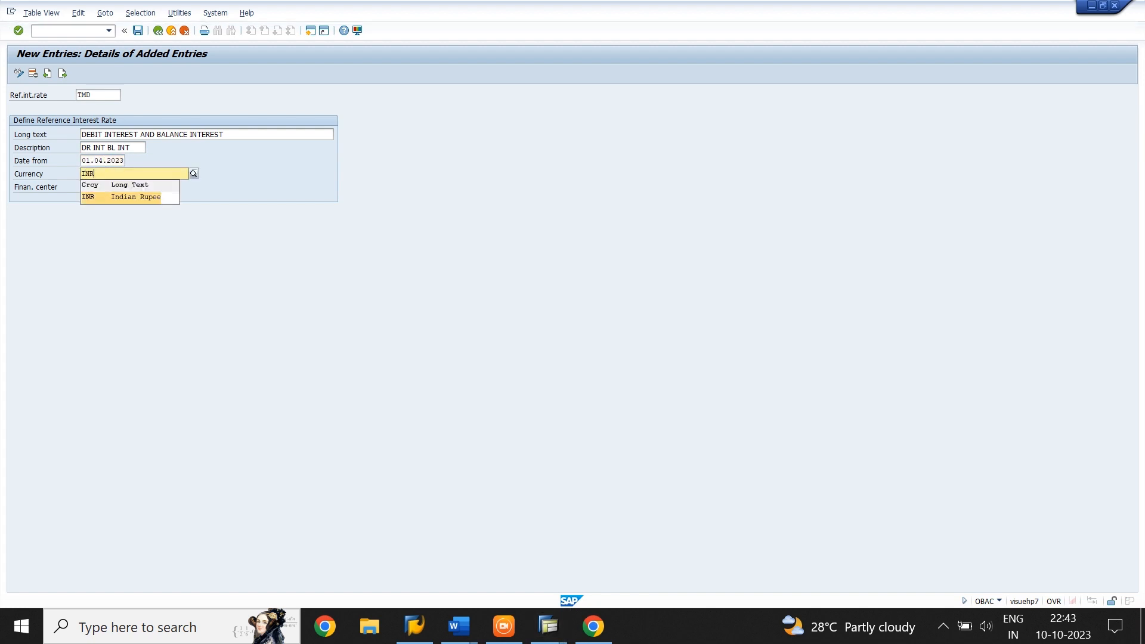
key(Tab)
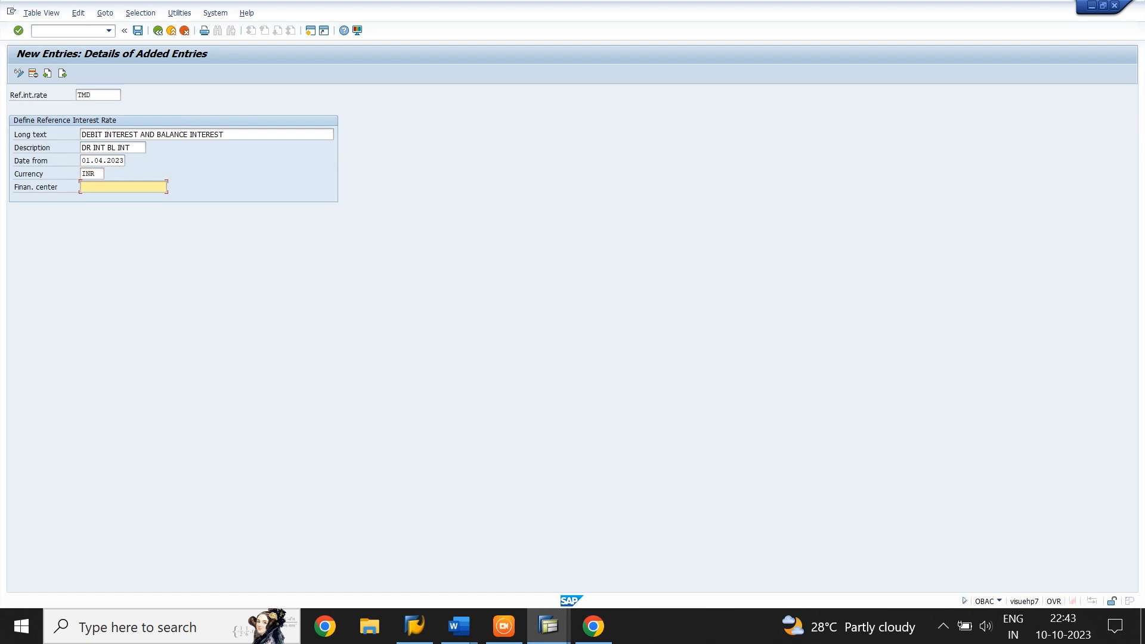
click(138, 31)
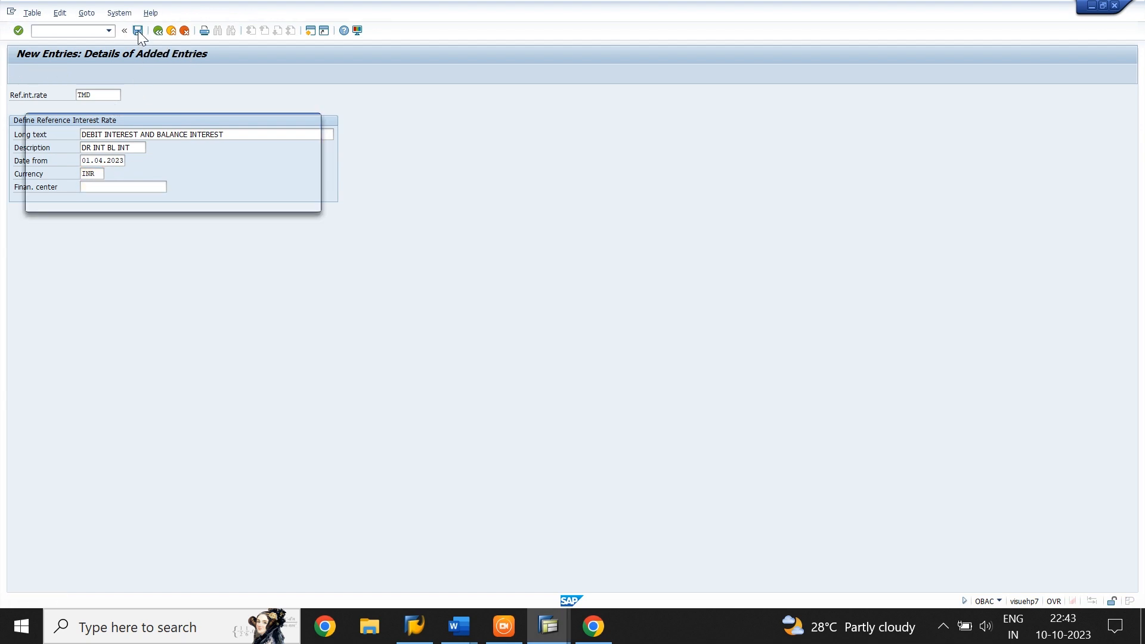
click(174, 201)
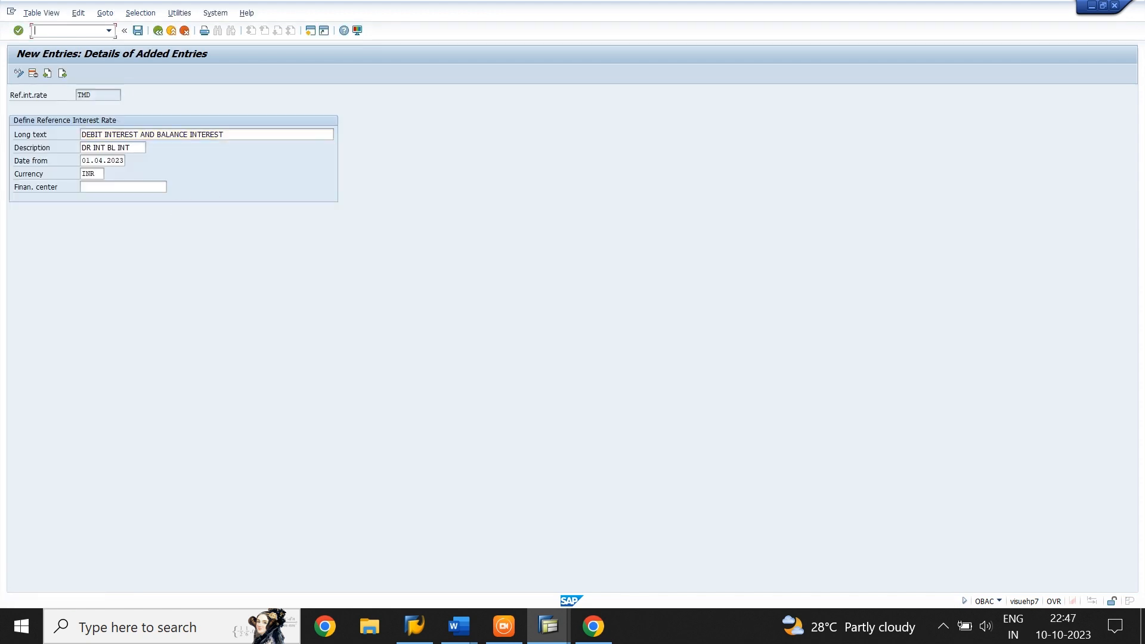
Open transaction OB81 and start a new interest term entry
text(/NOB81)
key(Return)
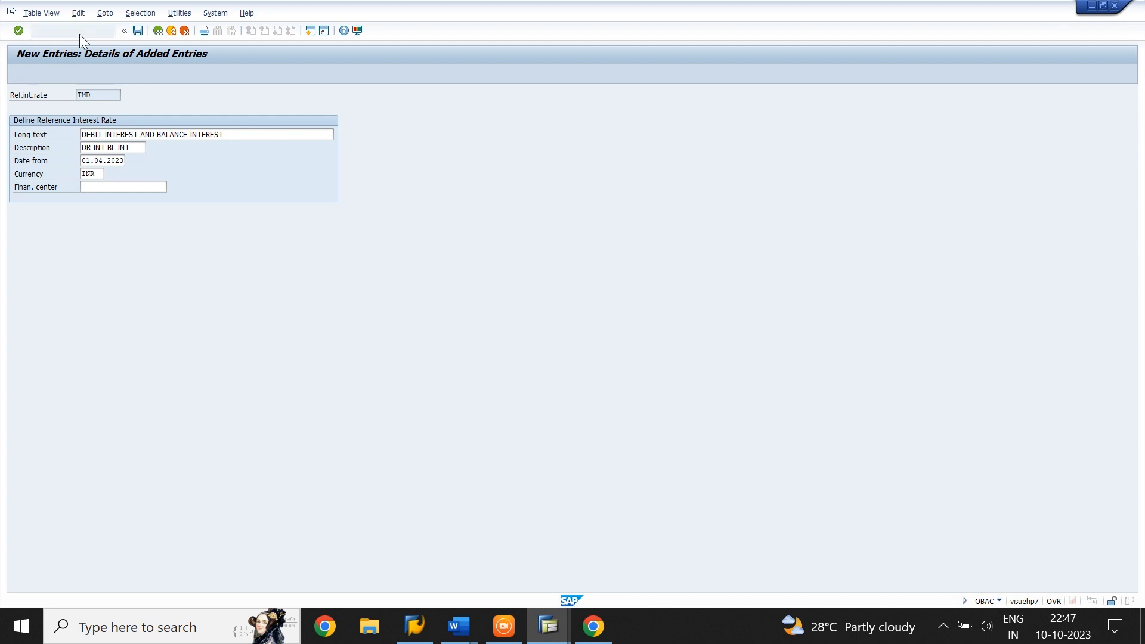
click(55, 71)
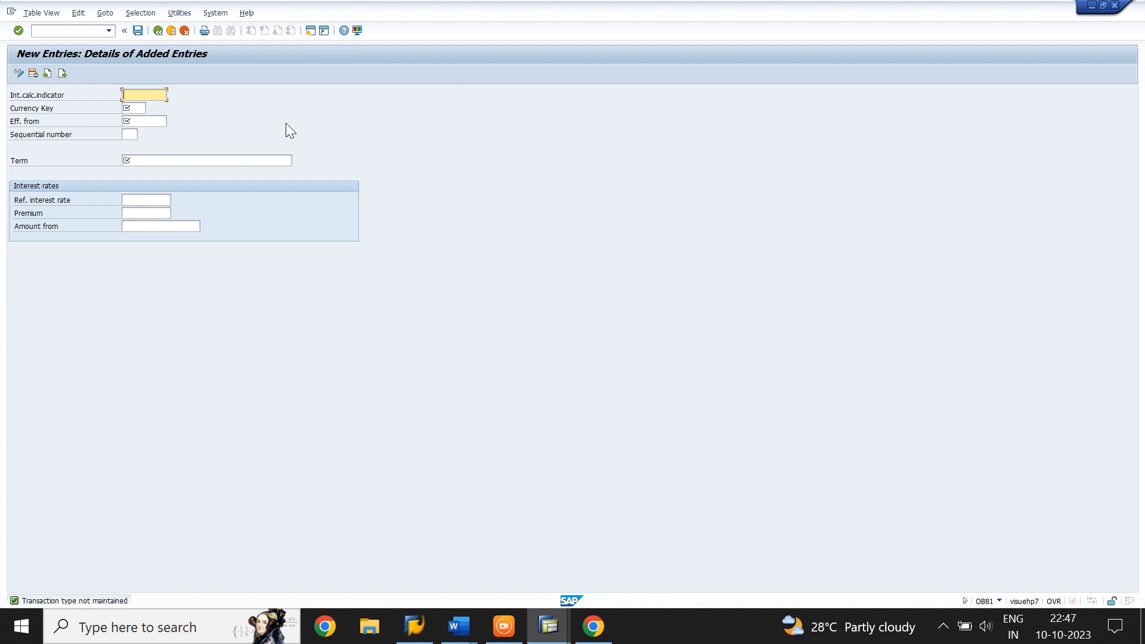
Enter interest indicator TM, currency INR, effective date 01.04.2023 and sequential number 01 for the new term
text(TM)
key(Tab)
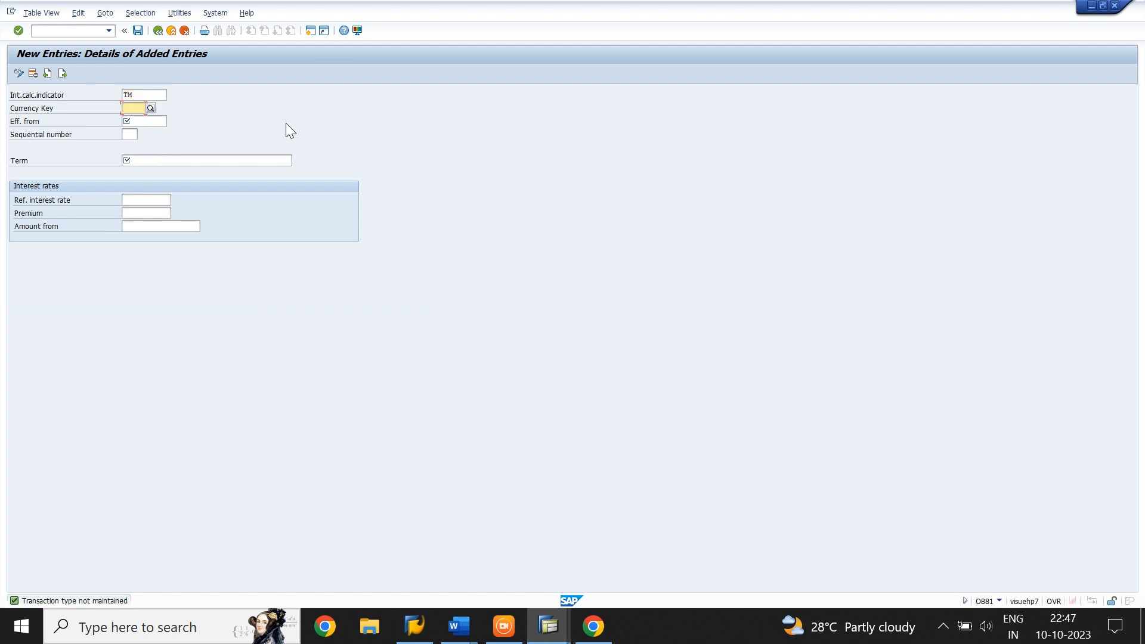
text(INR)
key(Tab)
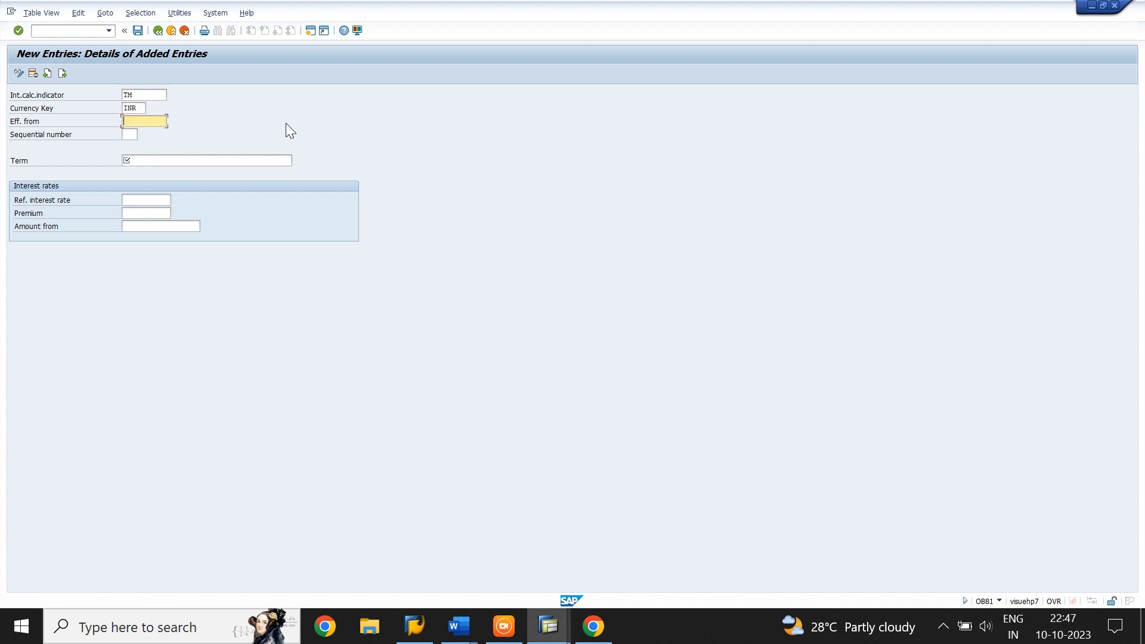
text(01.0)
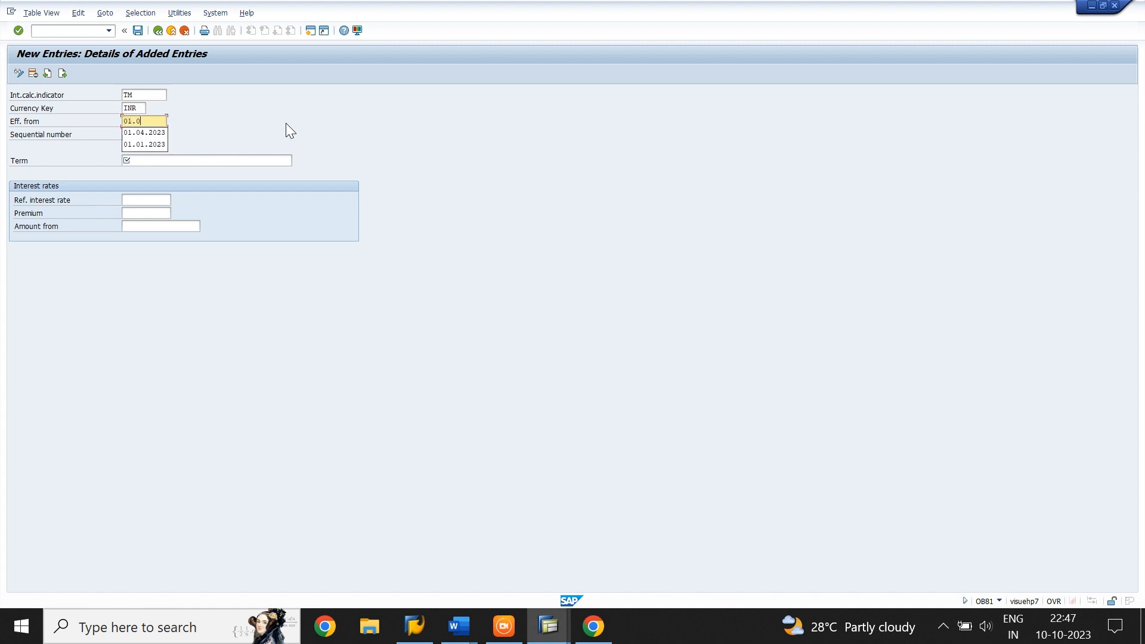
text(4.2023)
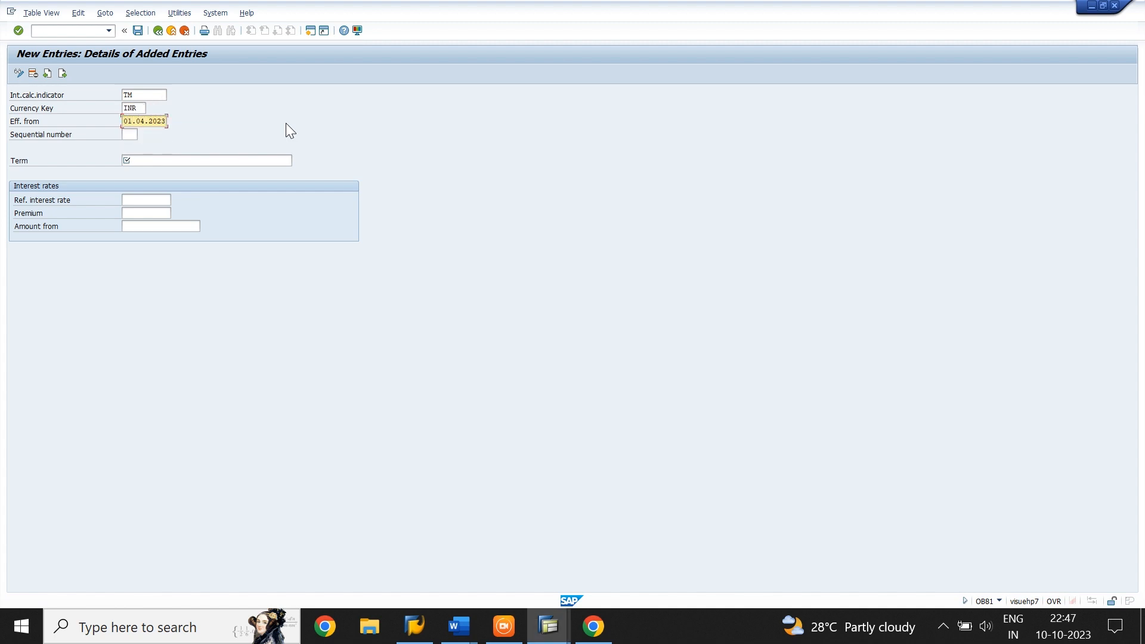
key(Tab)
text(01)
Assign the term Credit interest: balance interest calc. and reference interest rate TMC to the entry
key(Tab)
text(C)
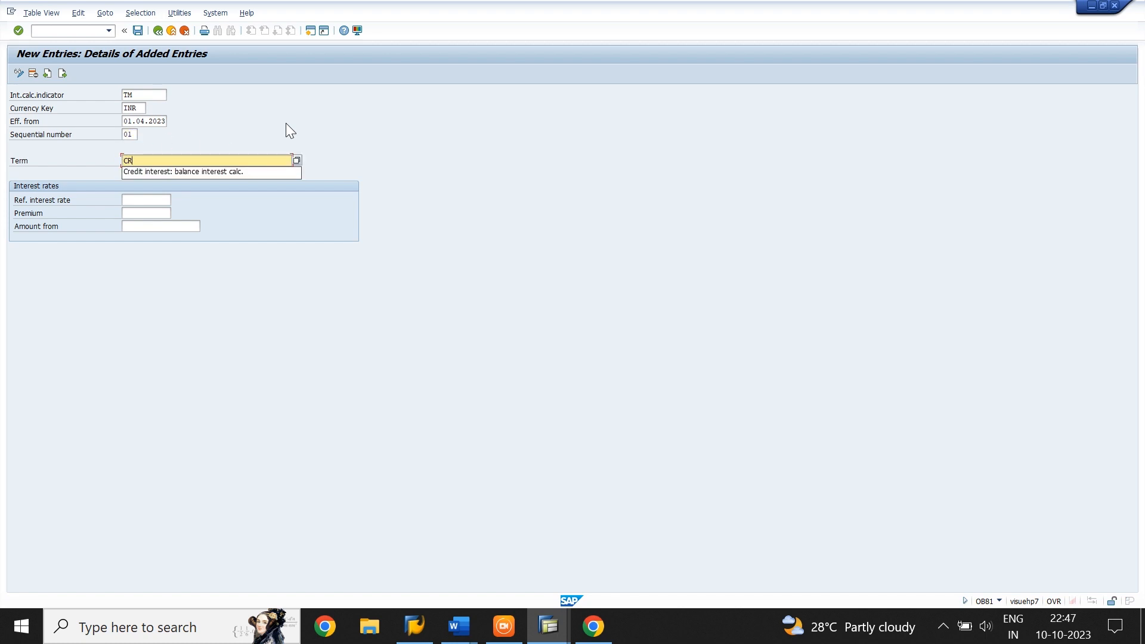
key(Down)
key(Return)
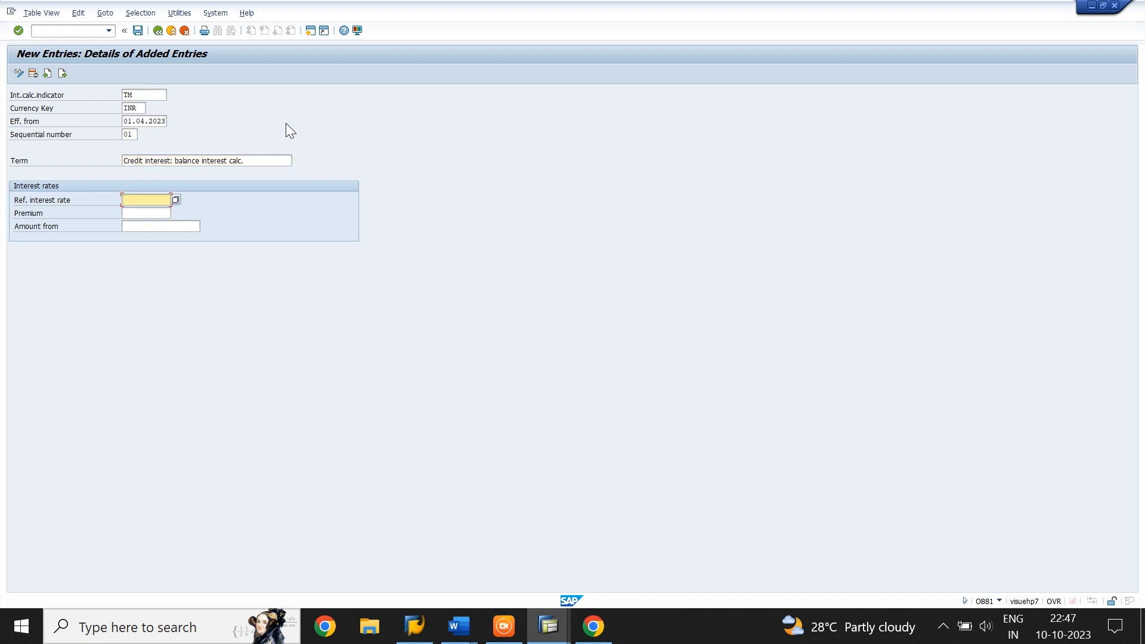
text(TMC)
key(Return)
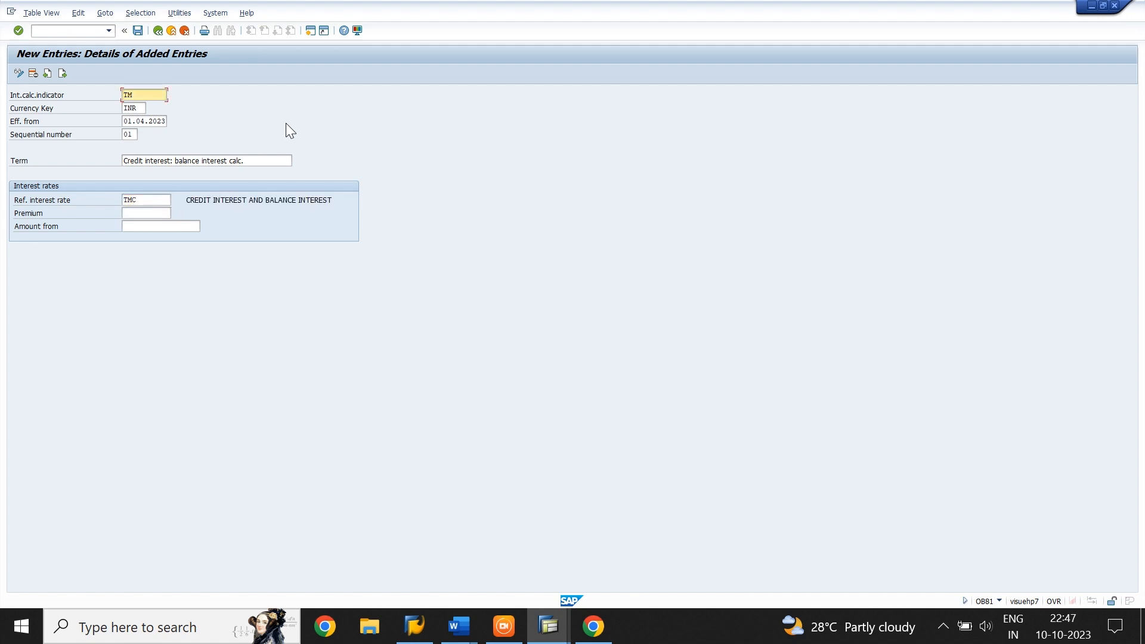
Add a second term entry for indicator TM with currency INR, effective date 01.04.2023 and sequential number 02
click(65, 72)
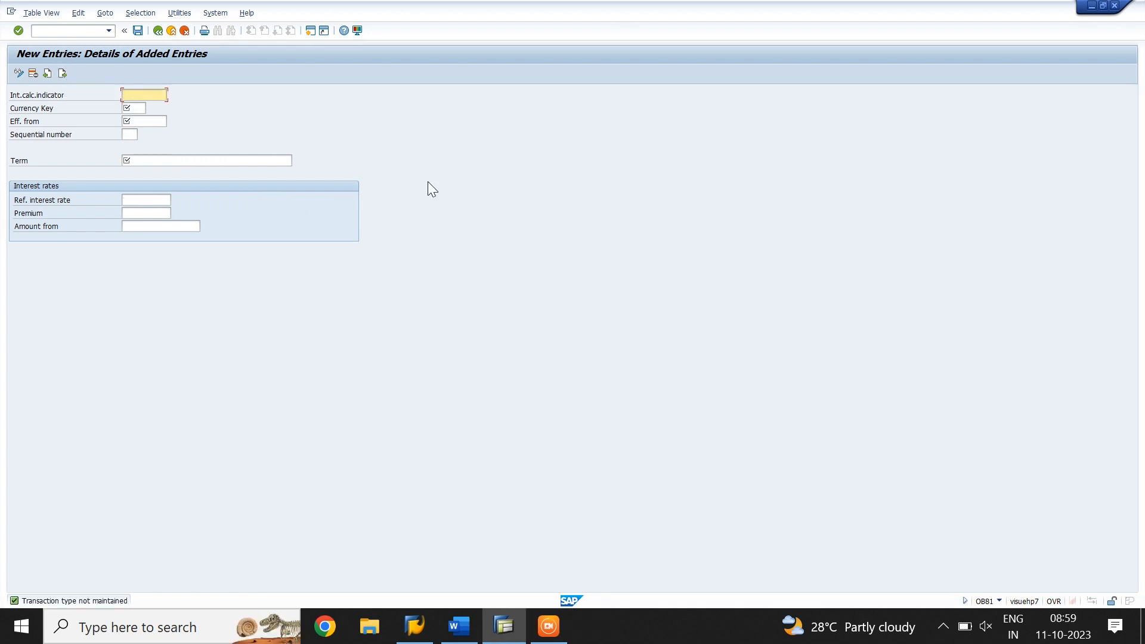
text(TM)
key(Tab)
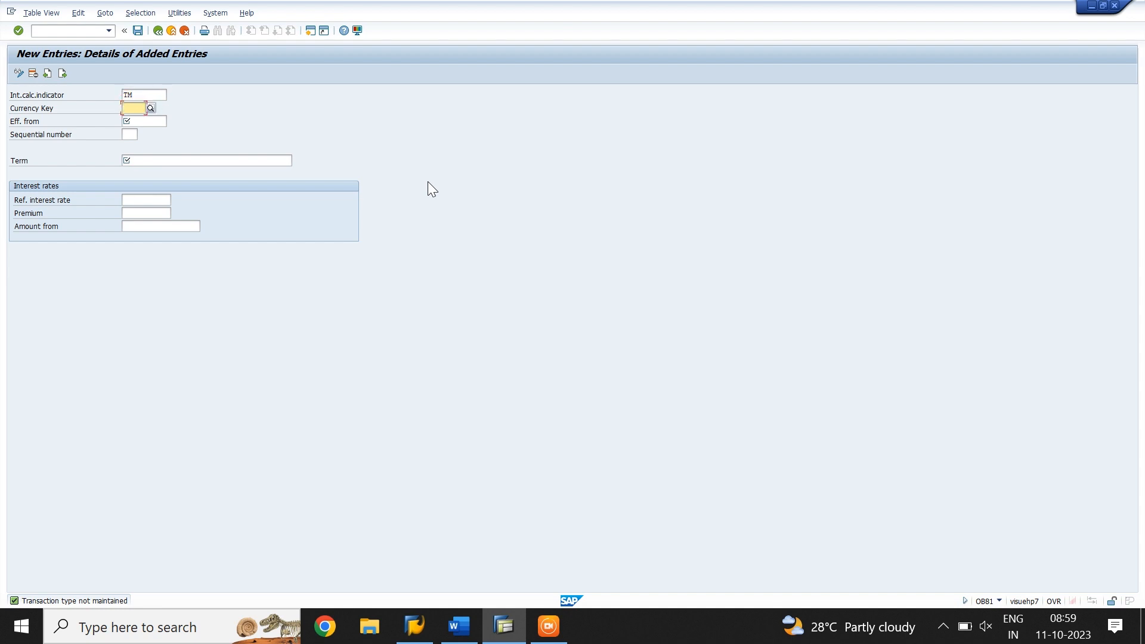
text(INR)
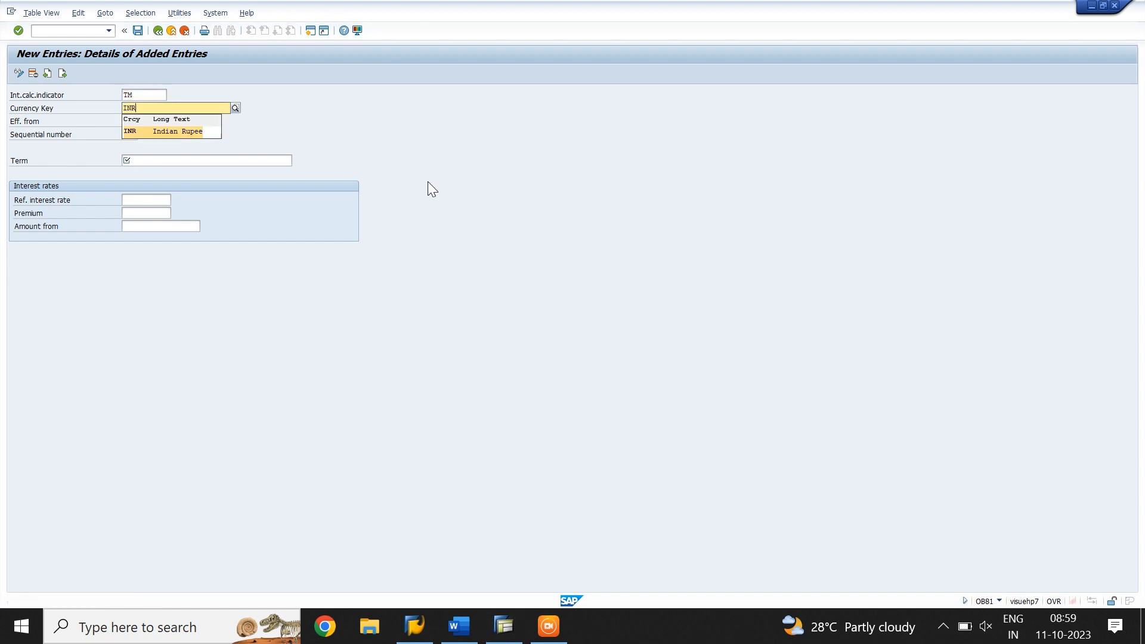
key(Tab)
text(01)
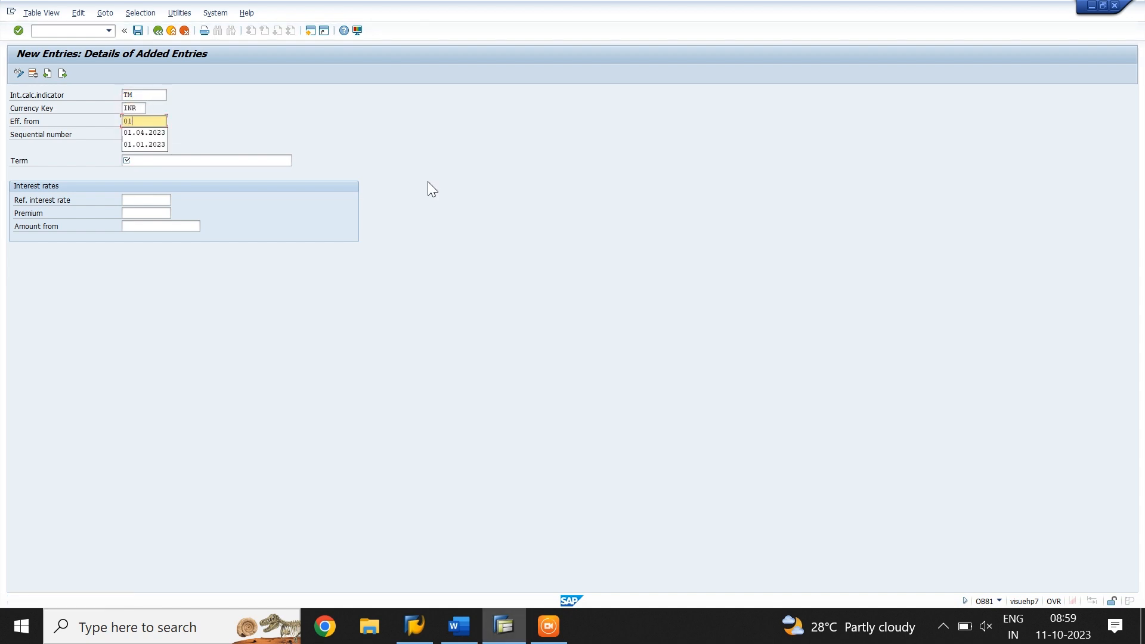
text(.04.202)
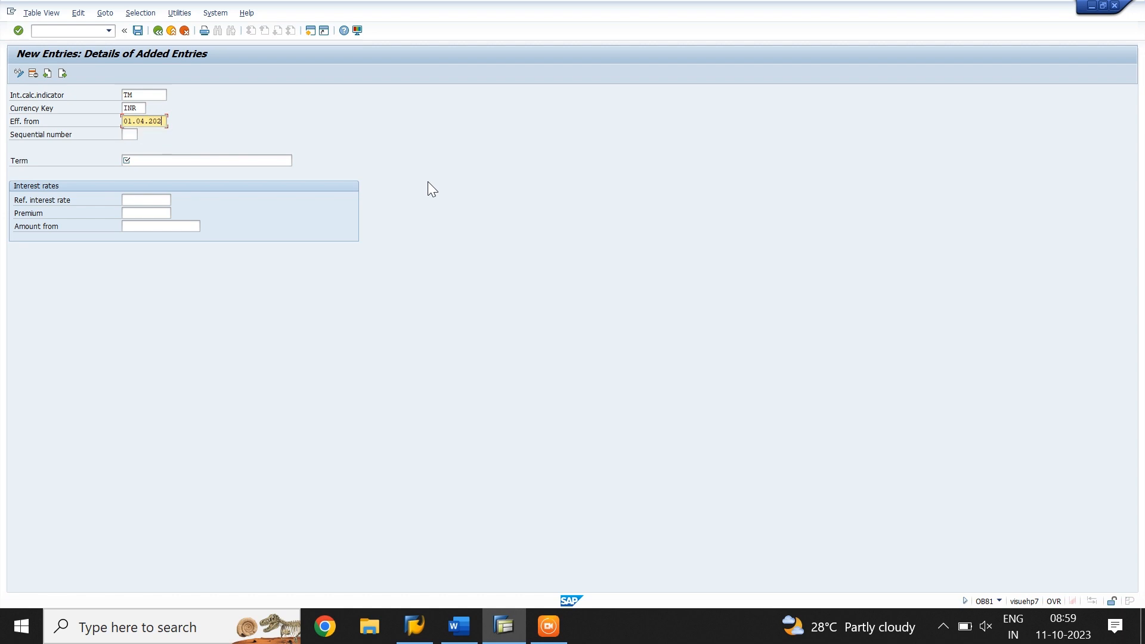
text(3)
key(Tab)
text(02)
key(Tab)
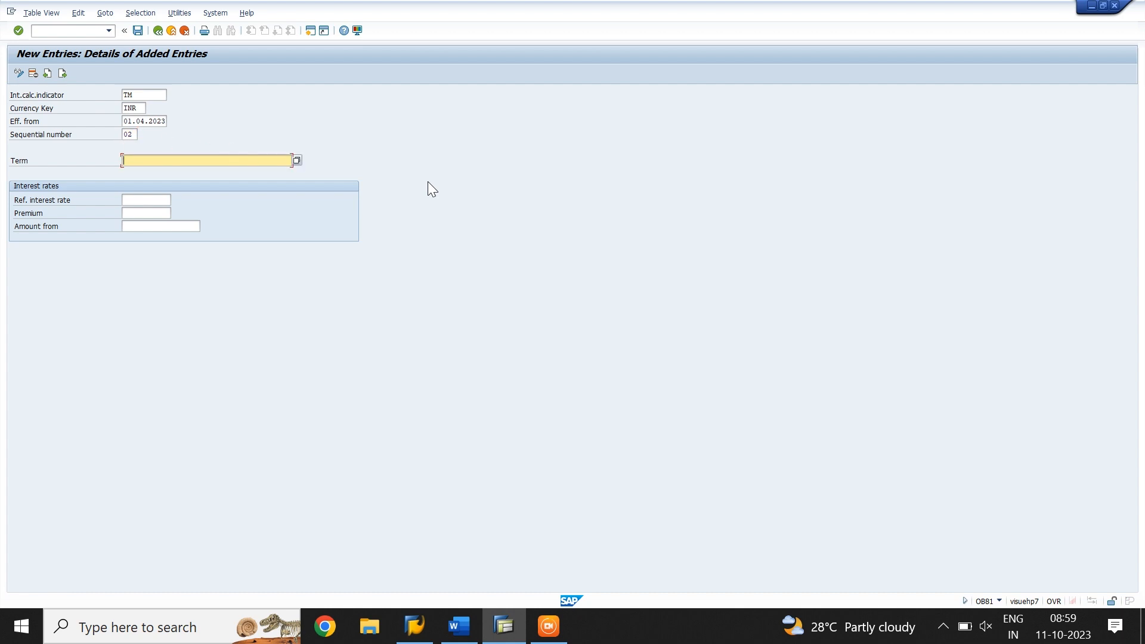
Assign the term Debit interest: balance interest calc. and reference interest rate TMD, and save the interest terms
text(DE)
key(Down)
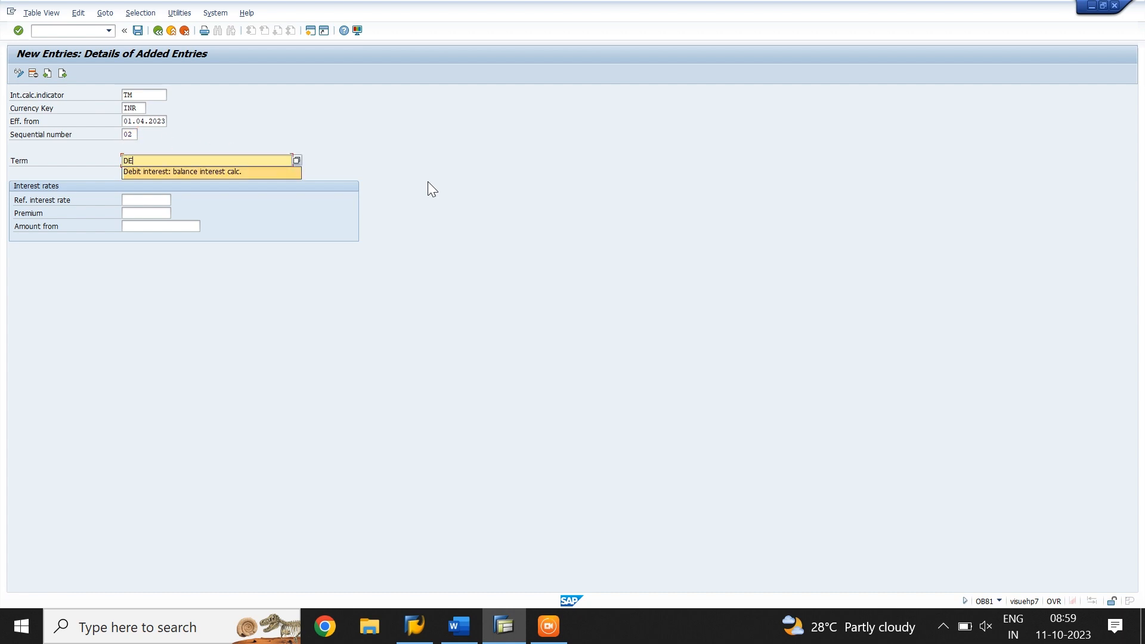
key(Tab)
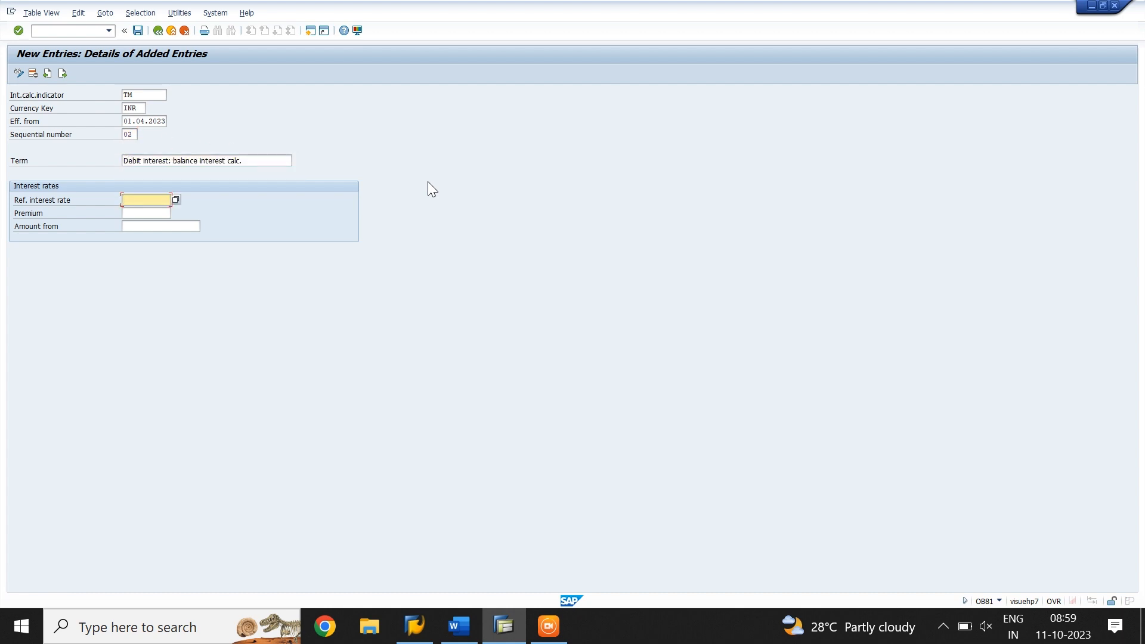
text(TMD)
key(Return)
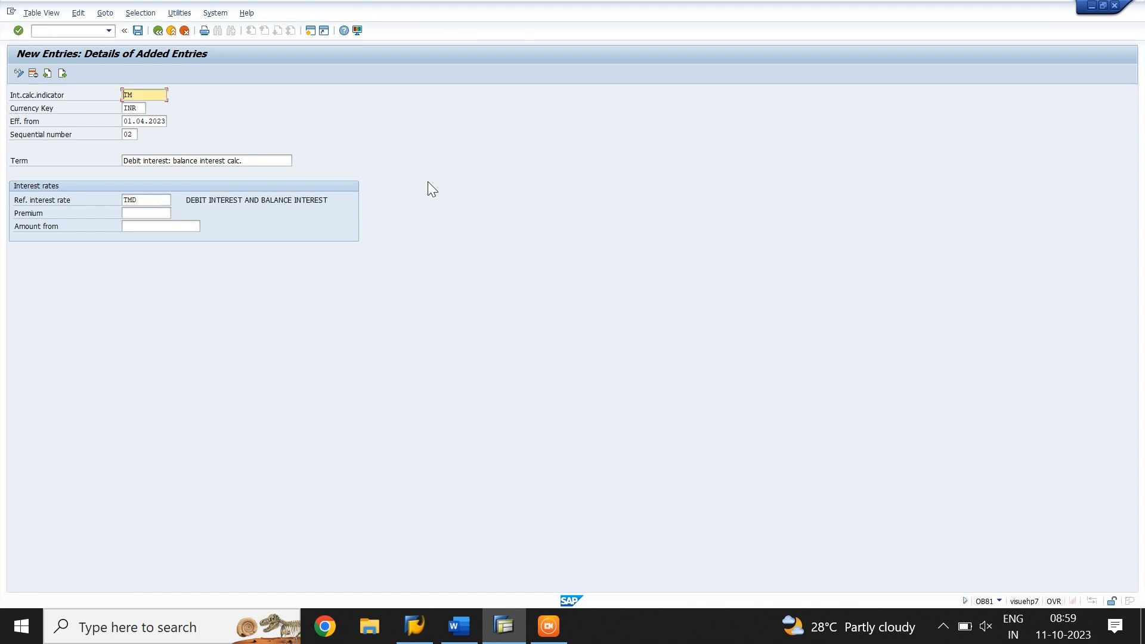
click(138, 31)
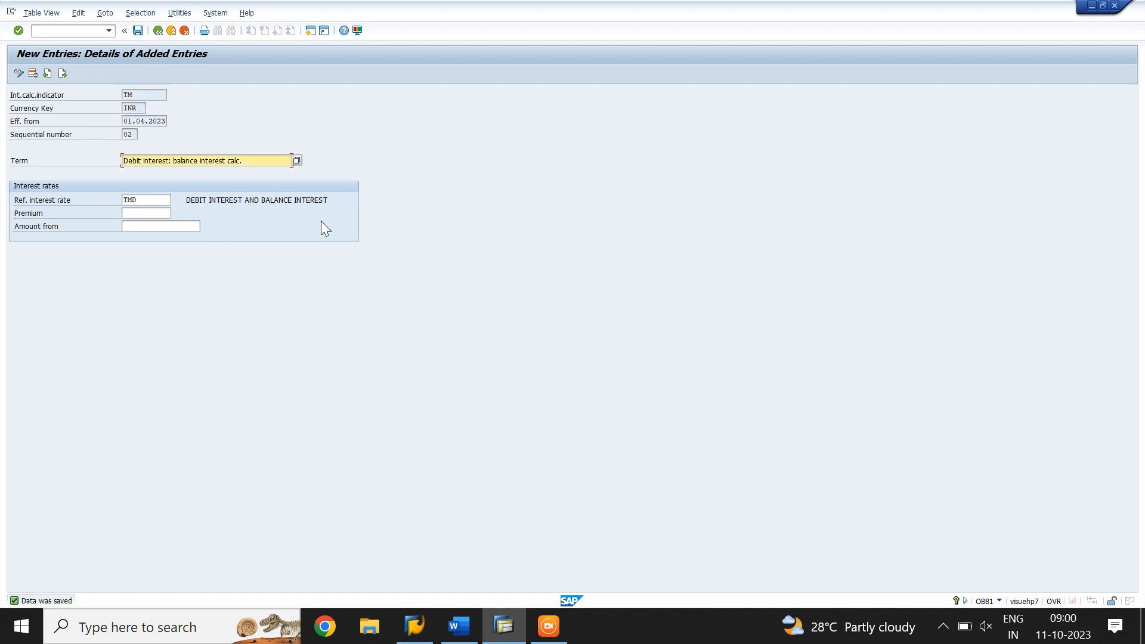
Open transaction OB83 and start new reference interest rate value entries
click(34, 31)
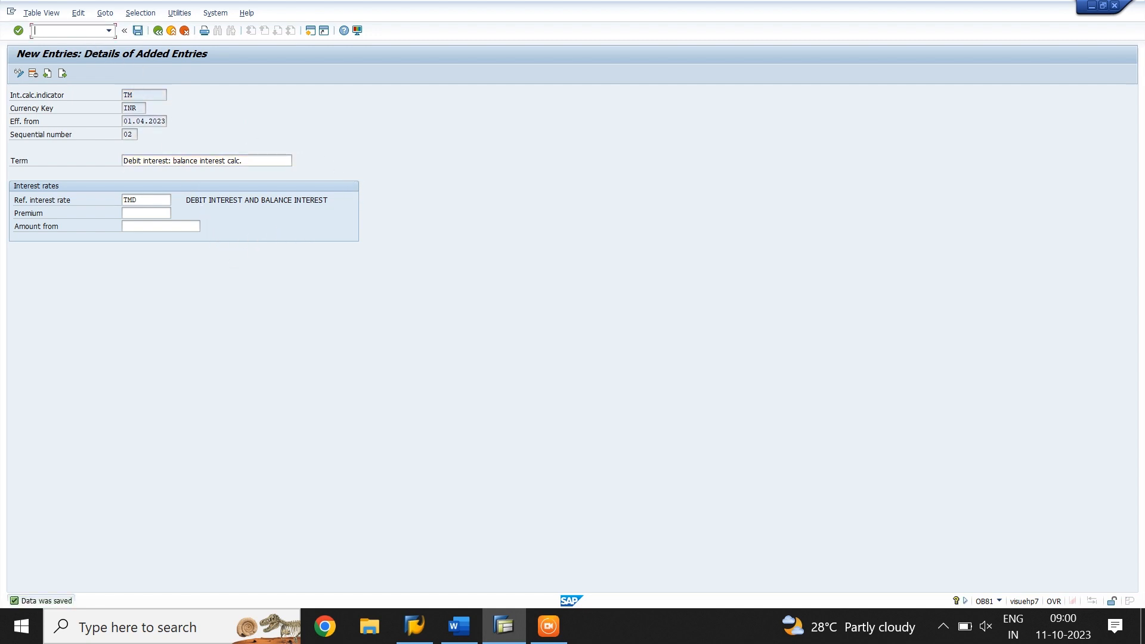
text(/NOB83)
key(Return)
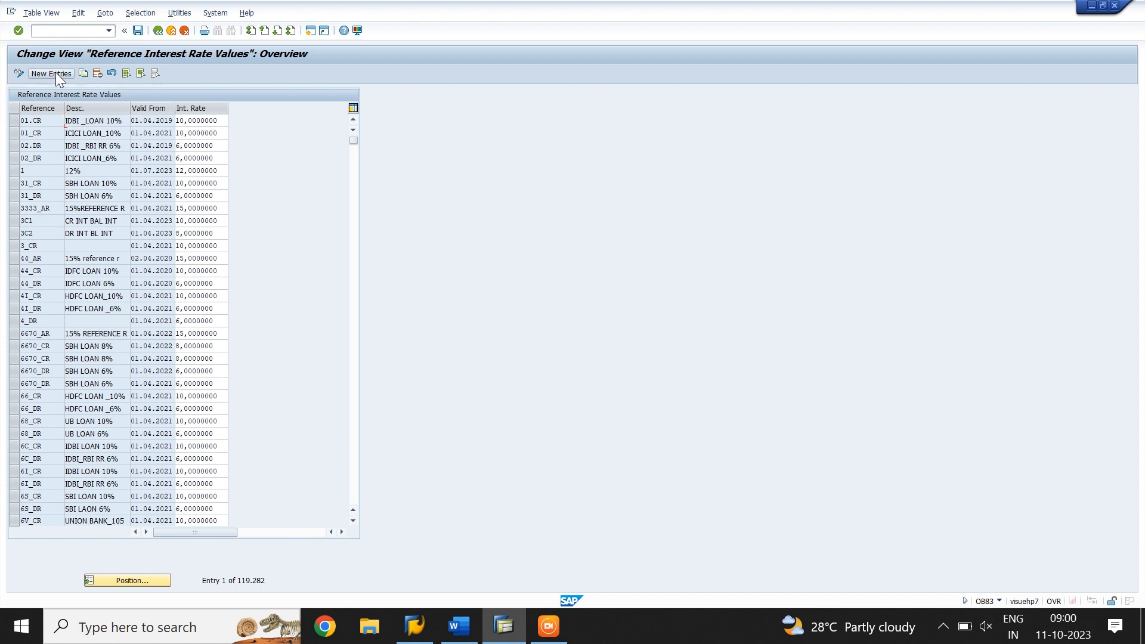
click(56, 73)
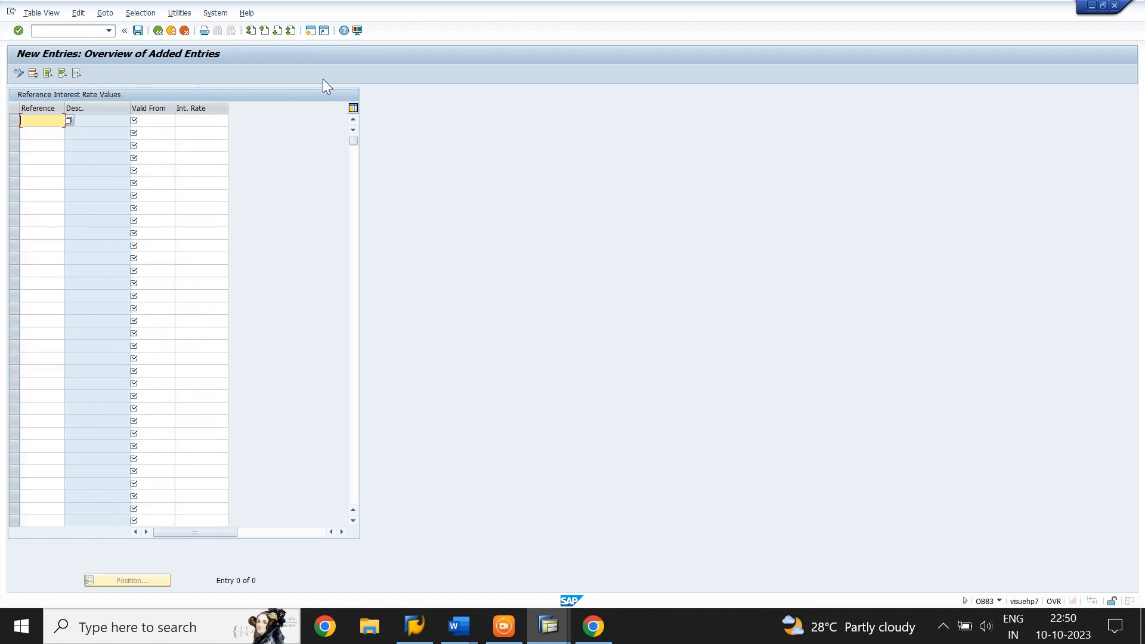
Enter a 10 percent interest rate for reference TMC, valid from 01.04.2023
text(TMC)
key(Tab)
text(01)
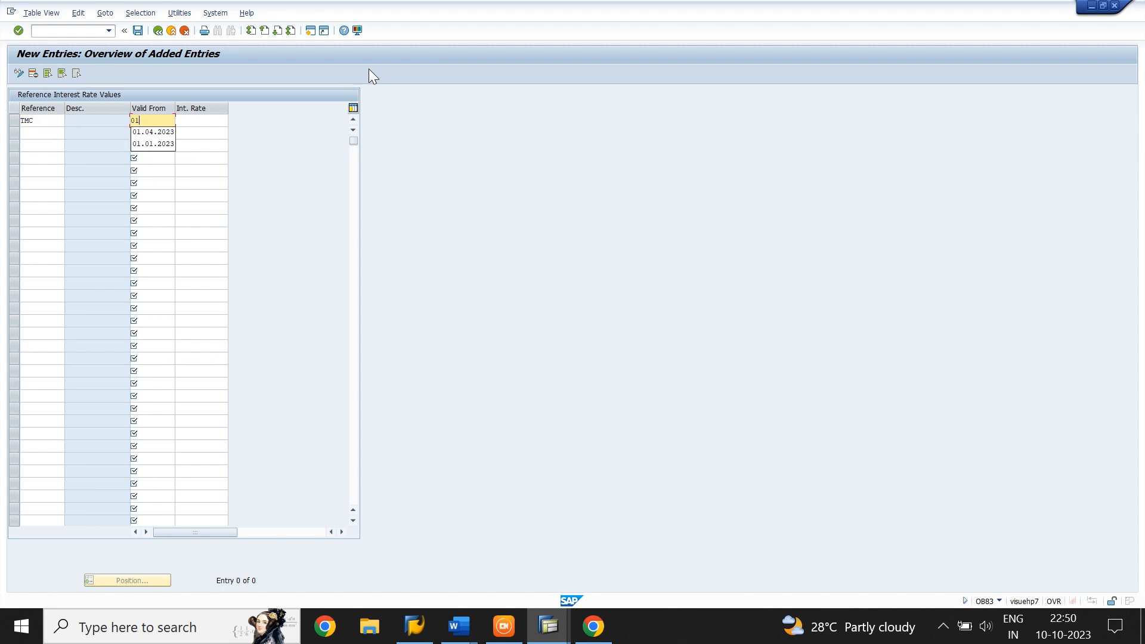
text(.04.20)
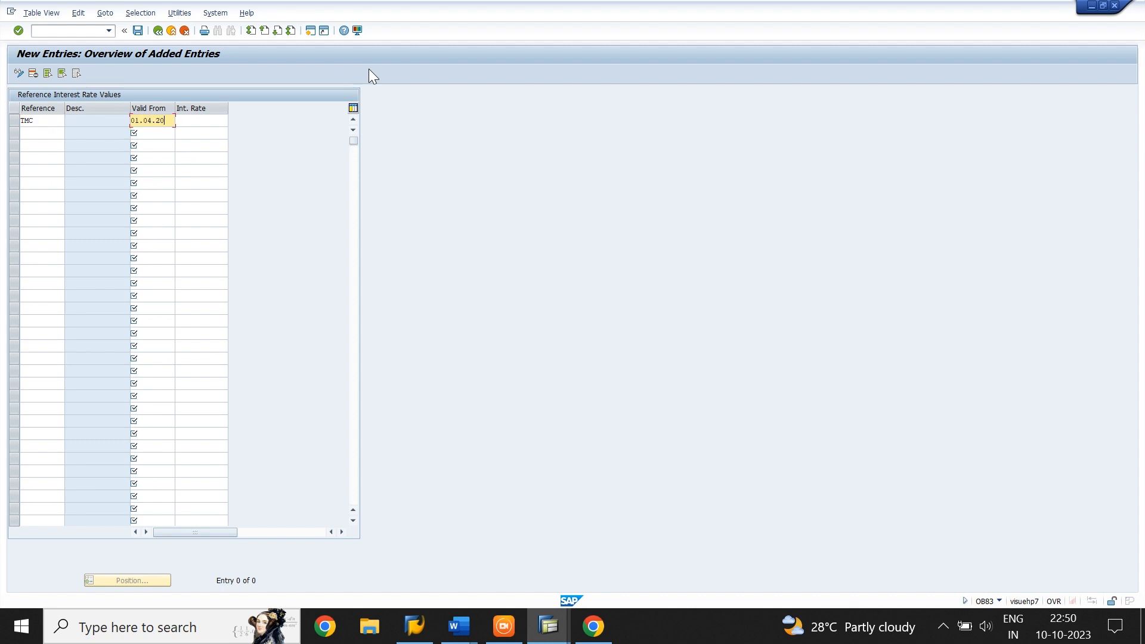
text(23)
key(Tab)
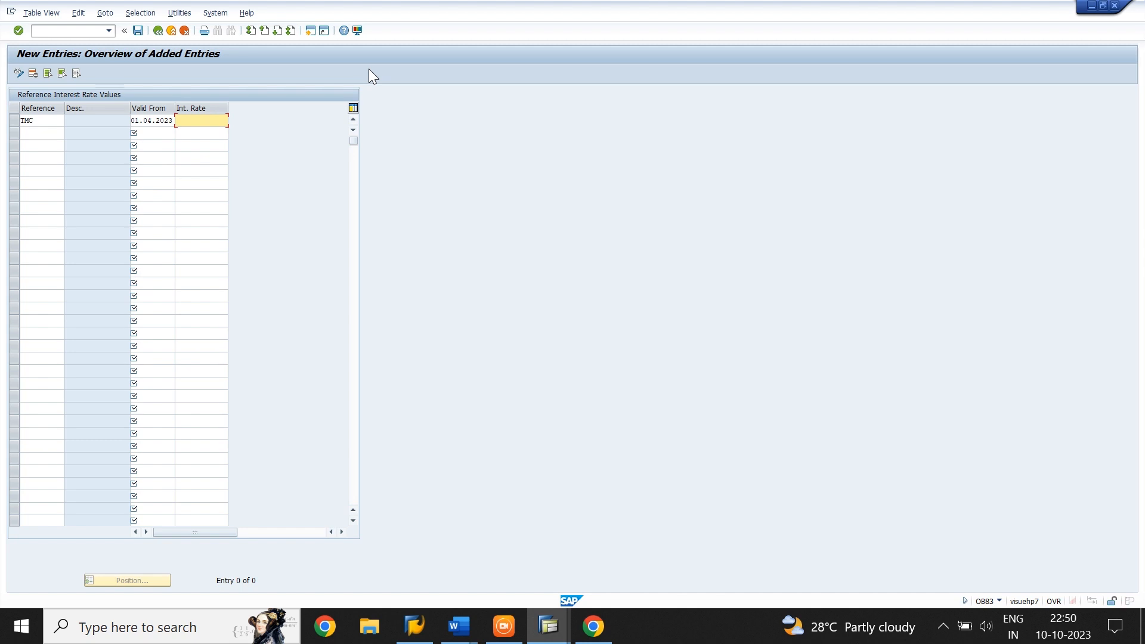
text(10)
key(Tab)
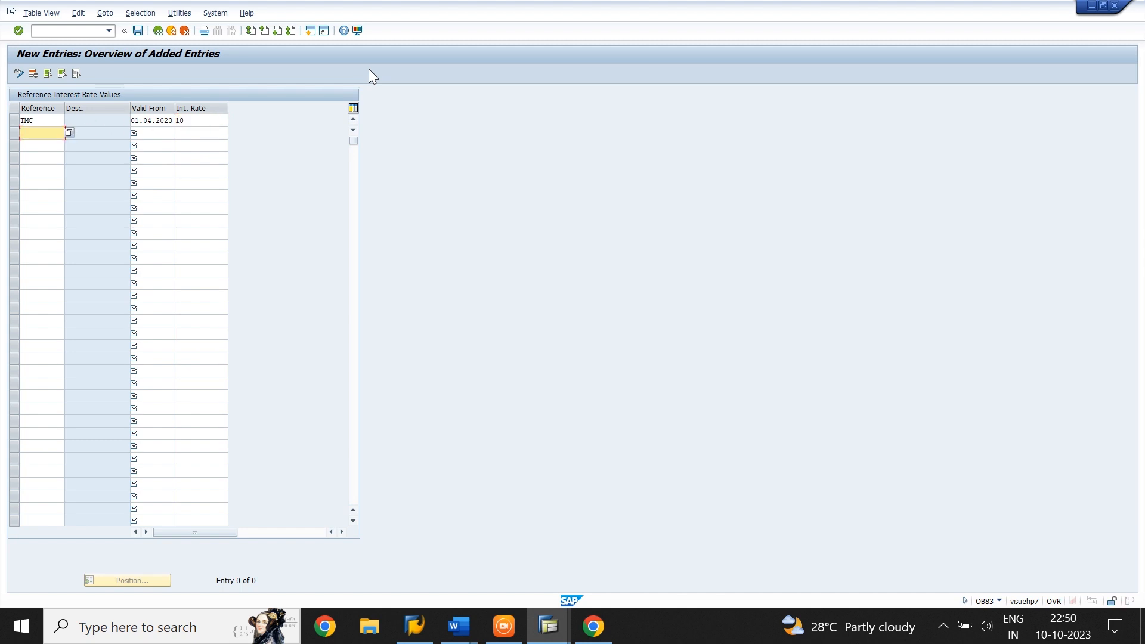
Enter an 8 percent interest rate for reference TMD, valid from 01.04.2023, and save the reference interest rate values
text(TMD)
key(Tab)
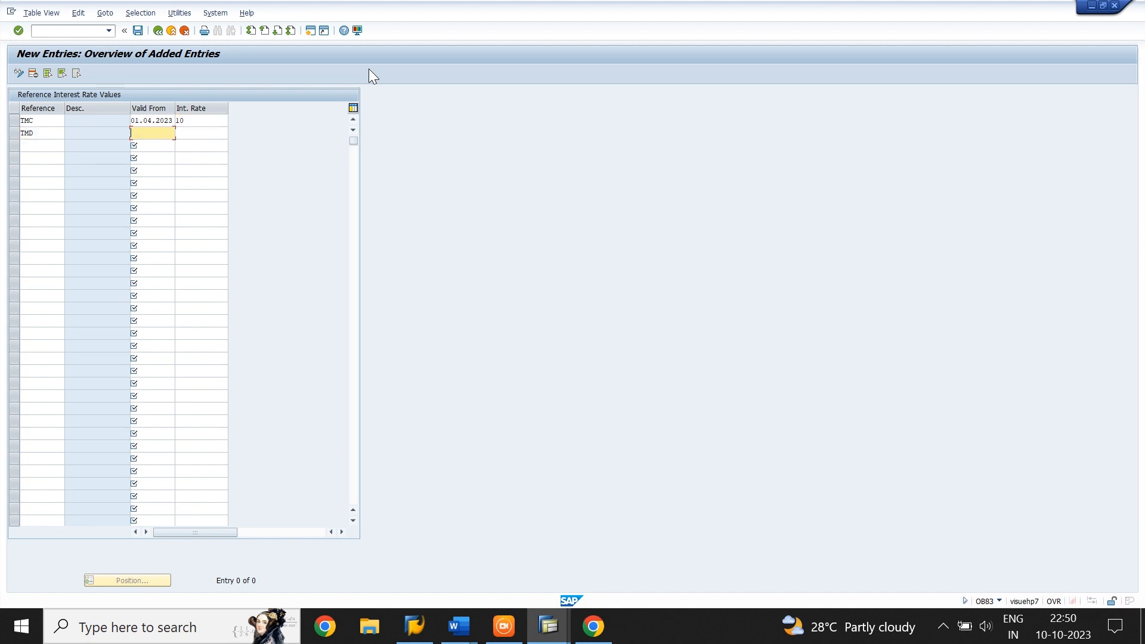
text(01.04.2023)
key(Tab)
text(8)
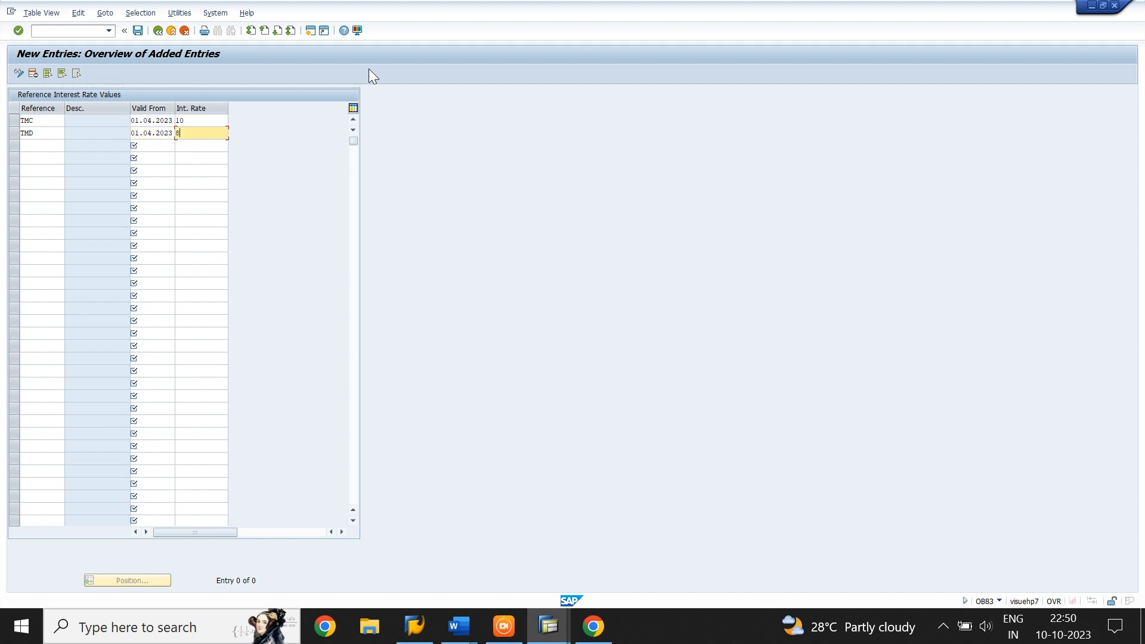
key(Return)
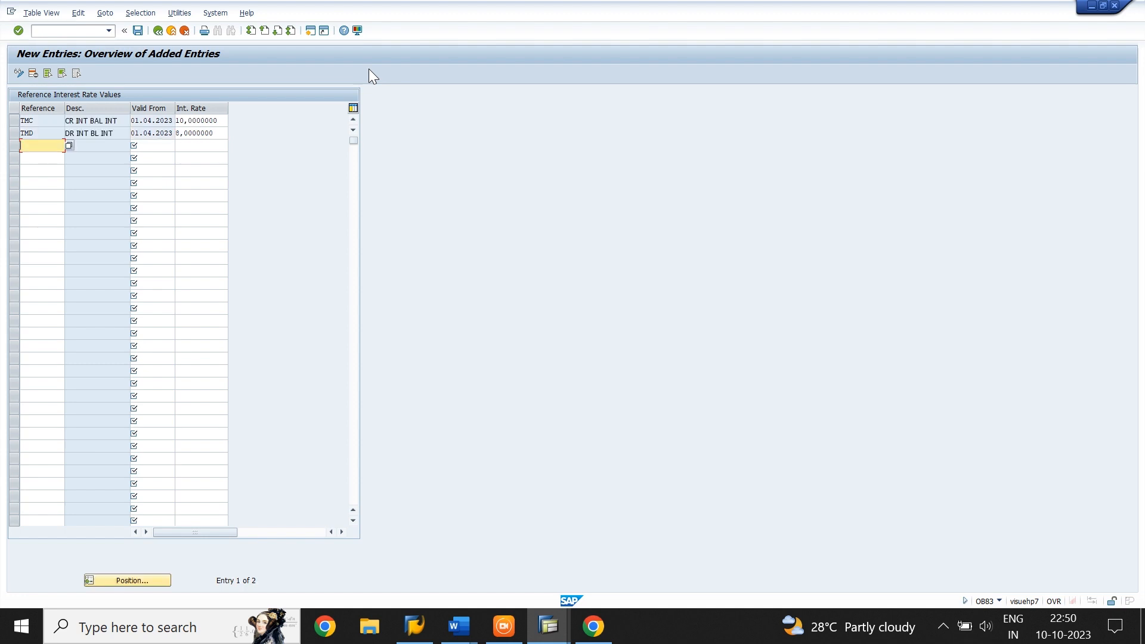
click(138, 30)
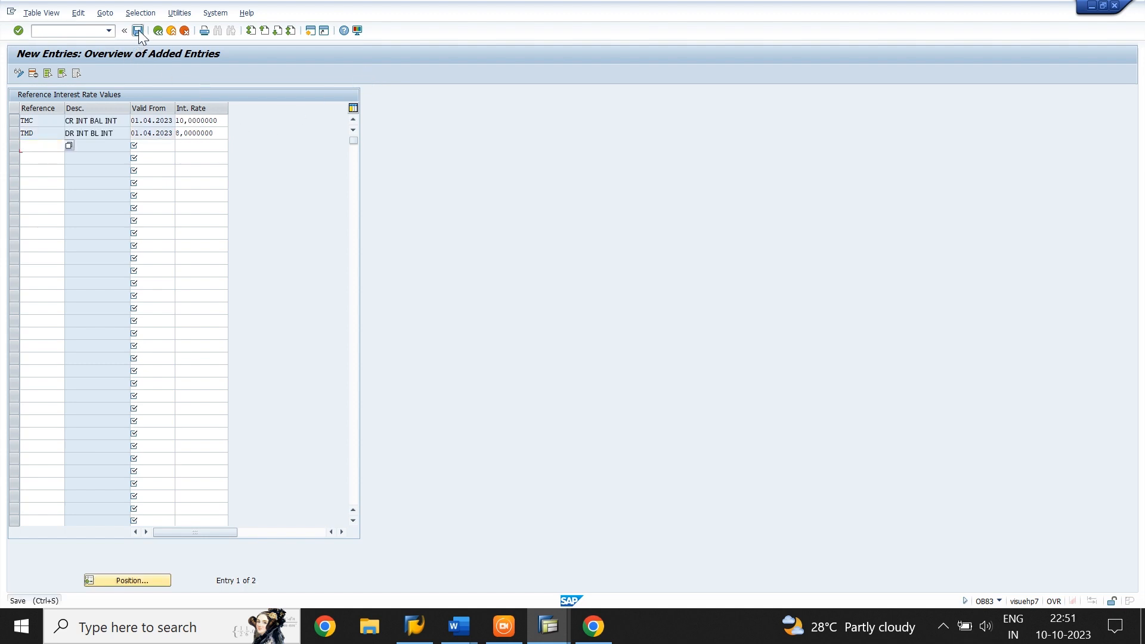
click(174, 203)
Open transaction OBV2 and go to the account assignments for chart of accounts TIME
text(/NOB83)
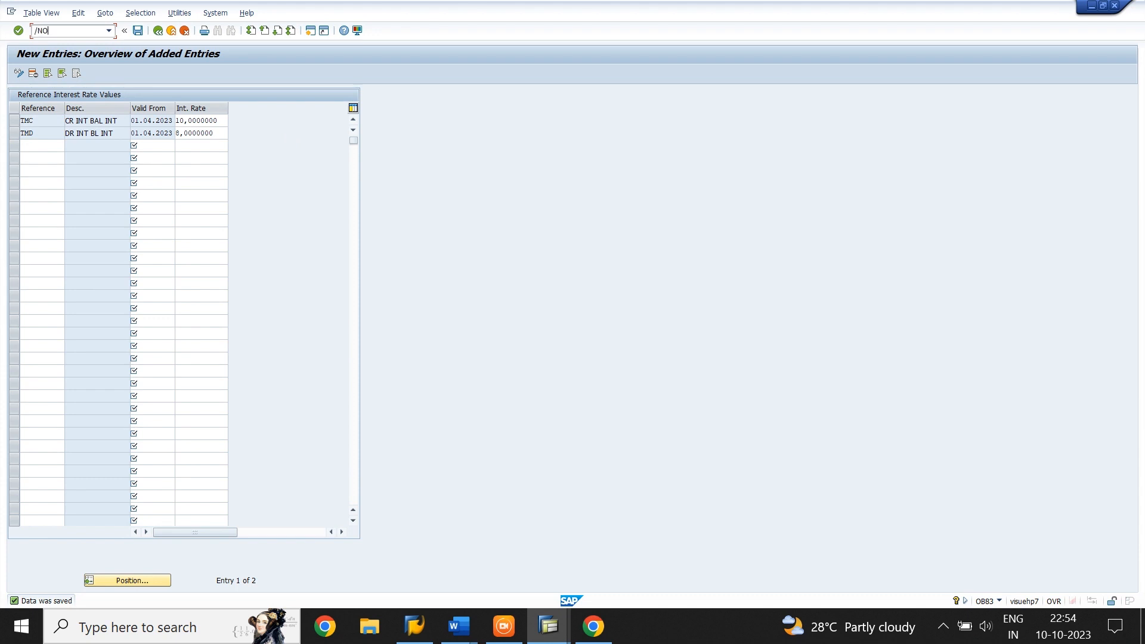
key(Return)
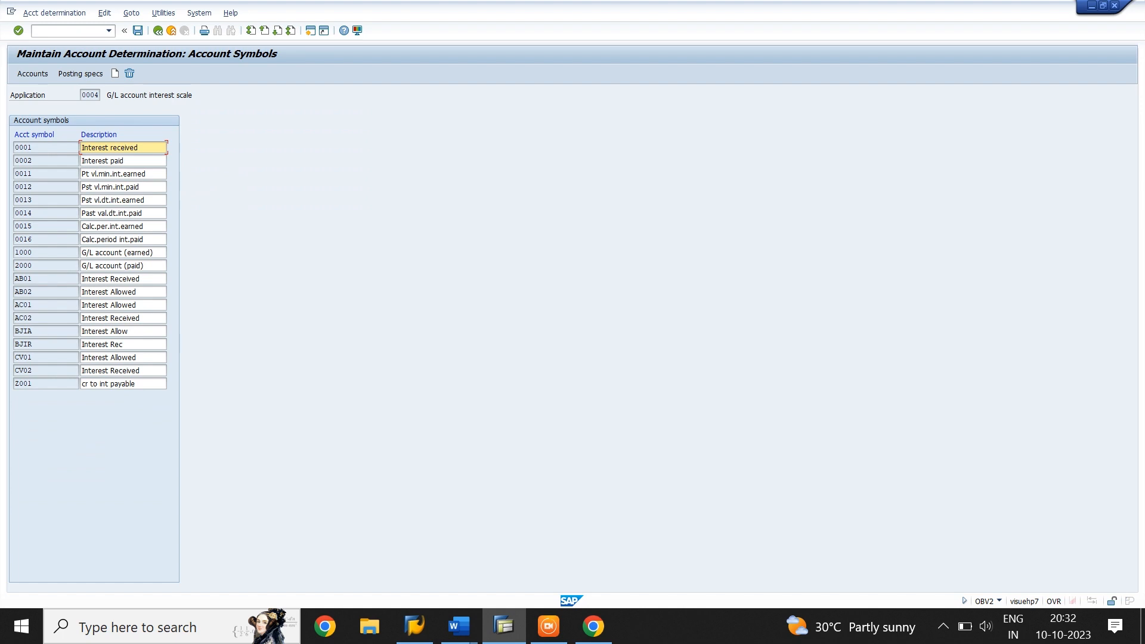
click(125, 160)
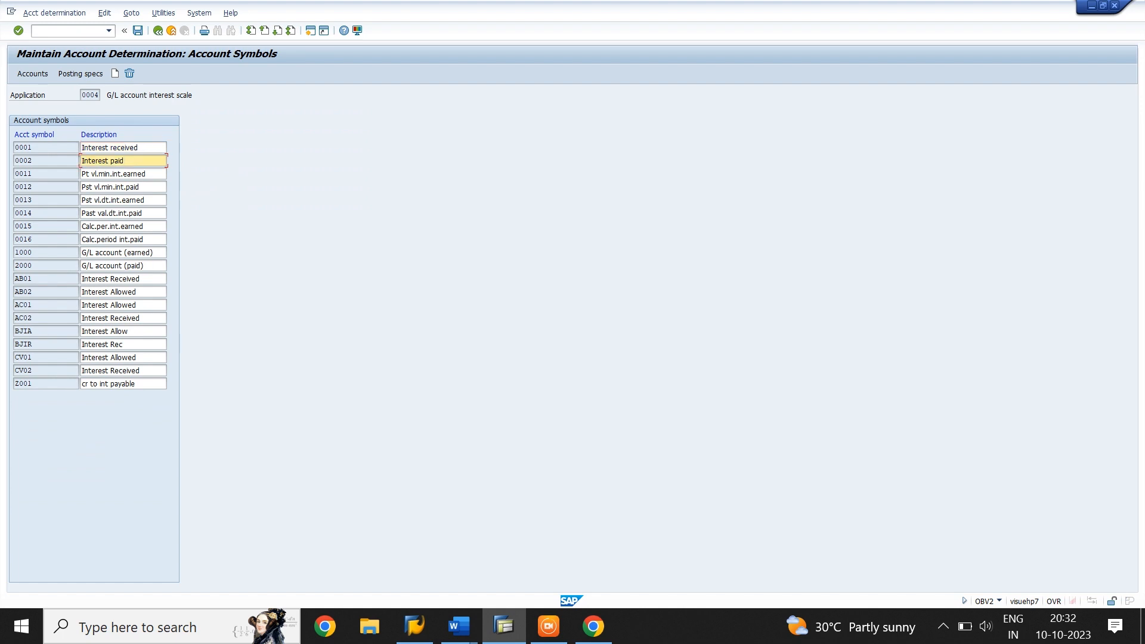
click(144, 266)
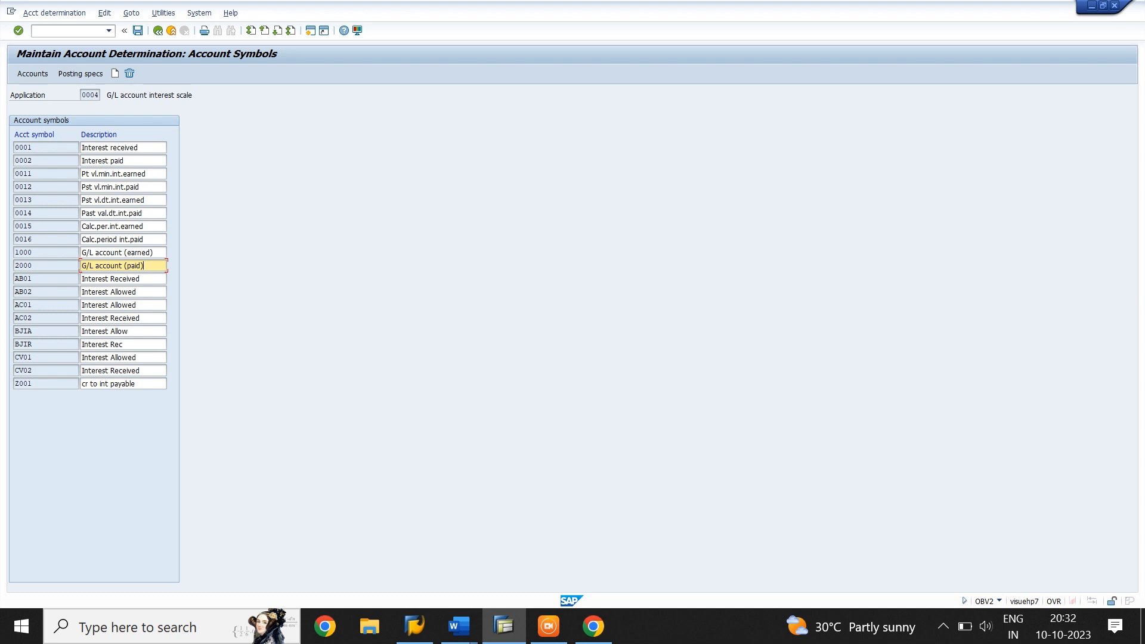
click(38, 73)
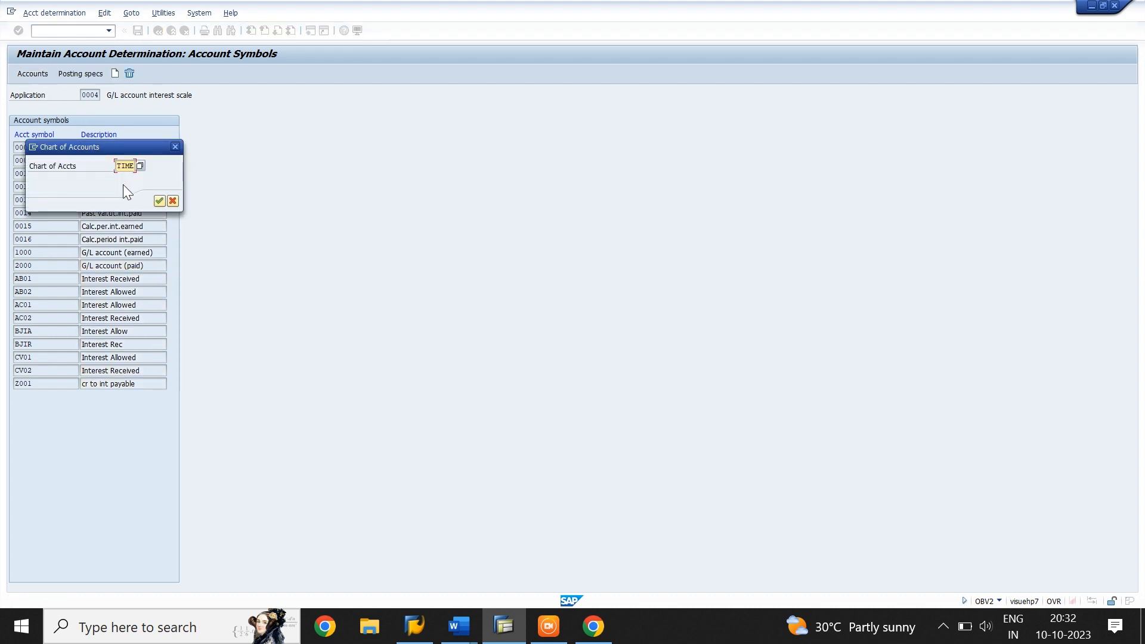
click(159, 201)
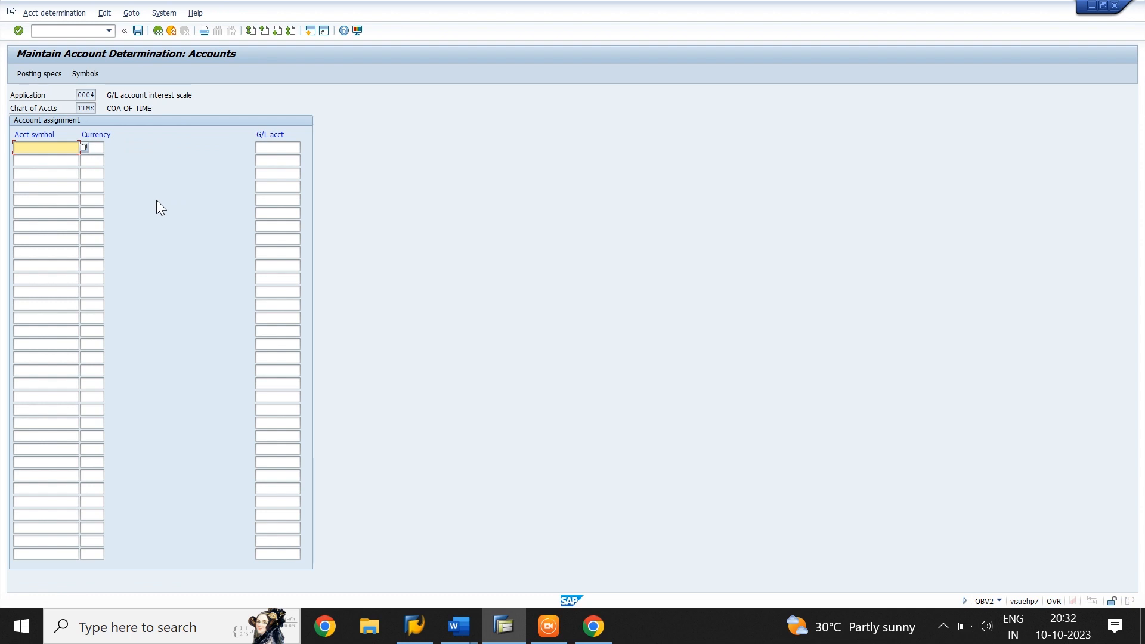
Assign G/L account 4501 to account symbol 0002 (Interest paid) in currency INR
click(84, 148)
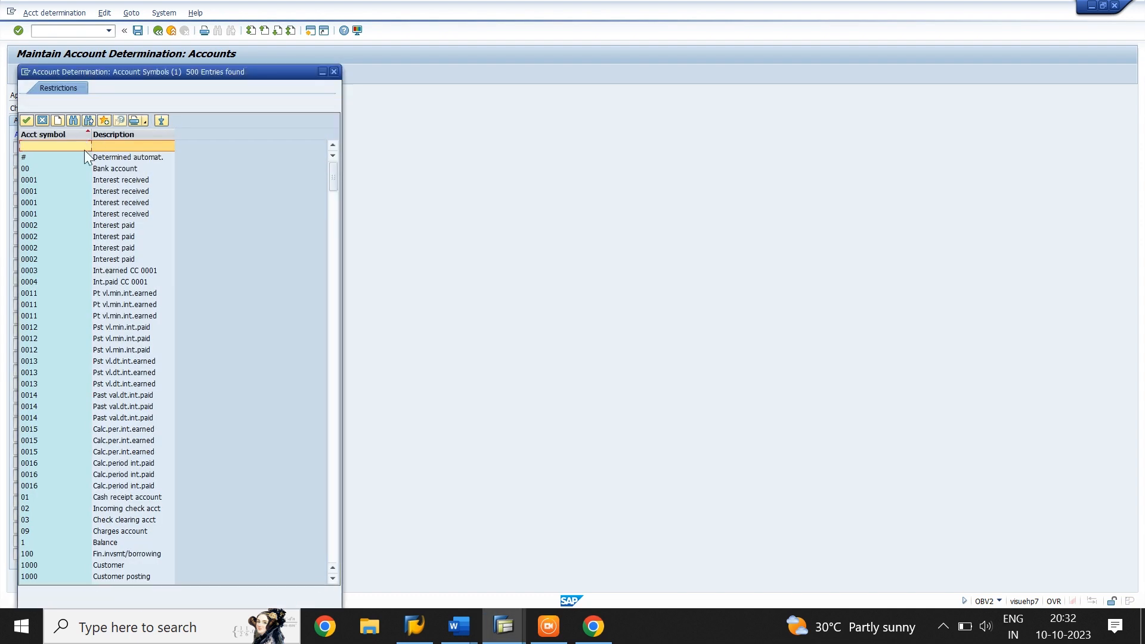
click(99, 224)
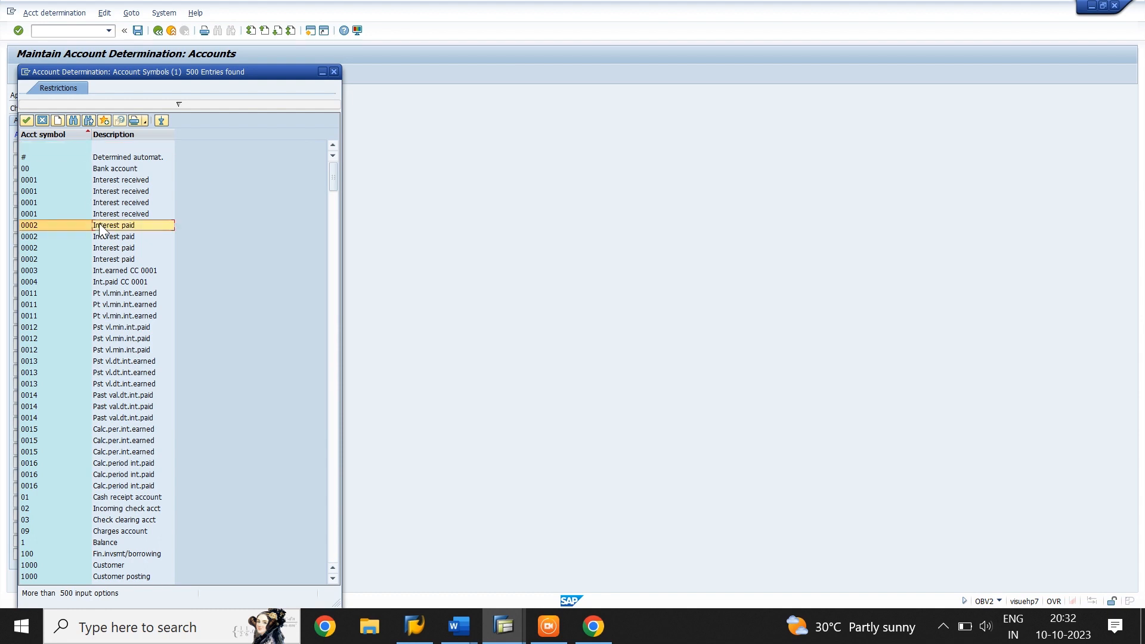
click(26, 120)
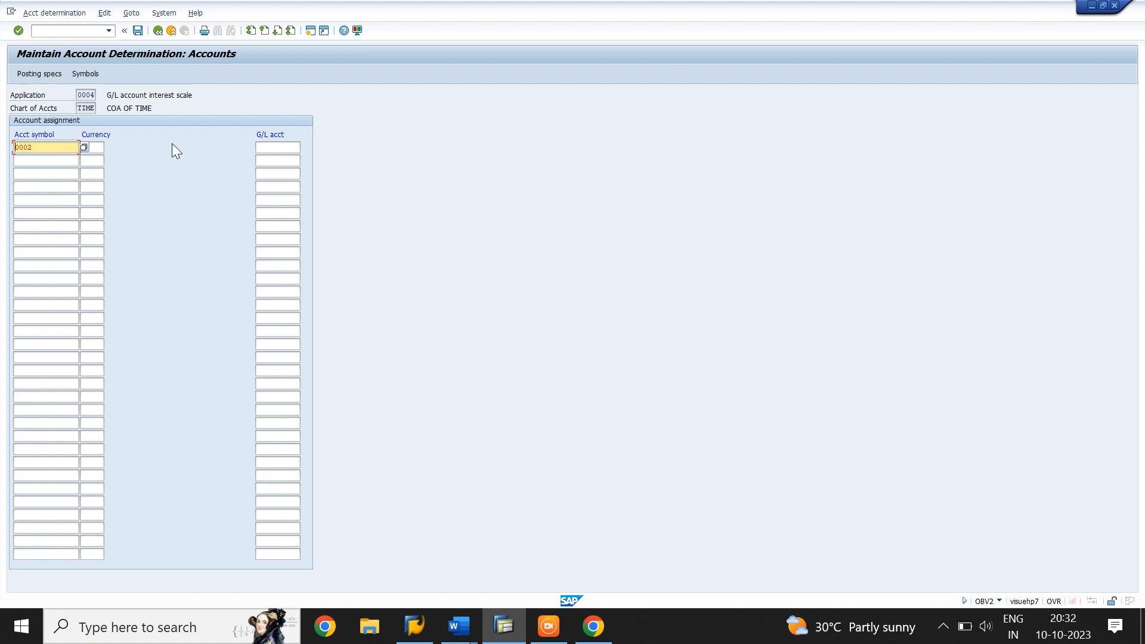
click(92, 148)
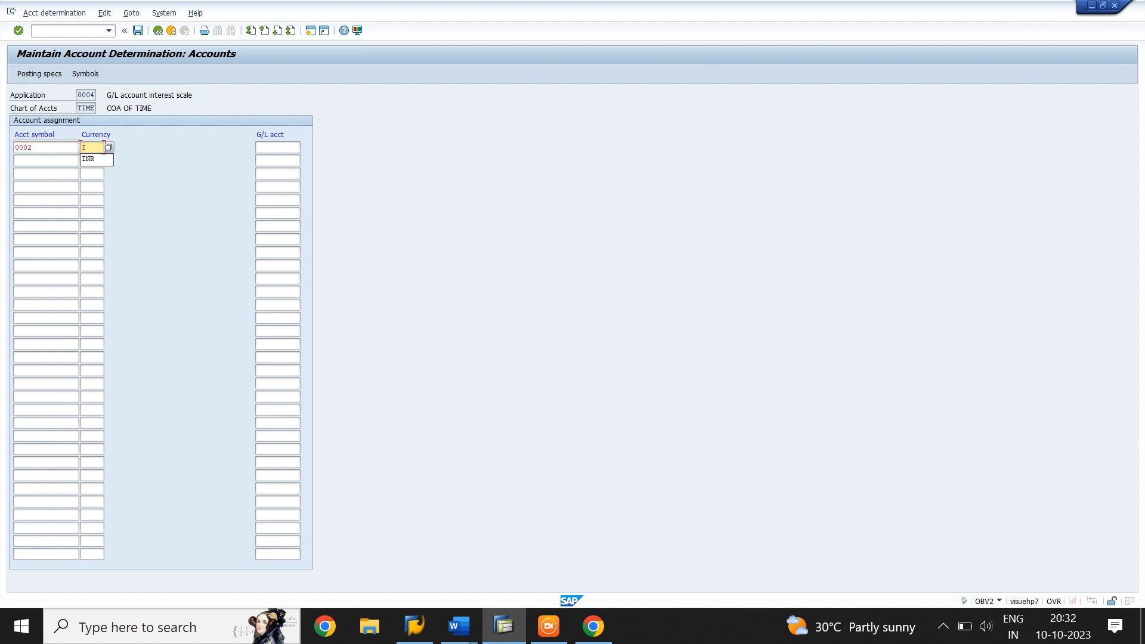
text(INR)
key(Tab)
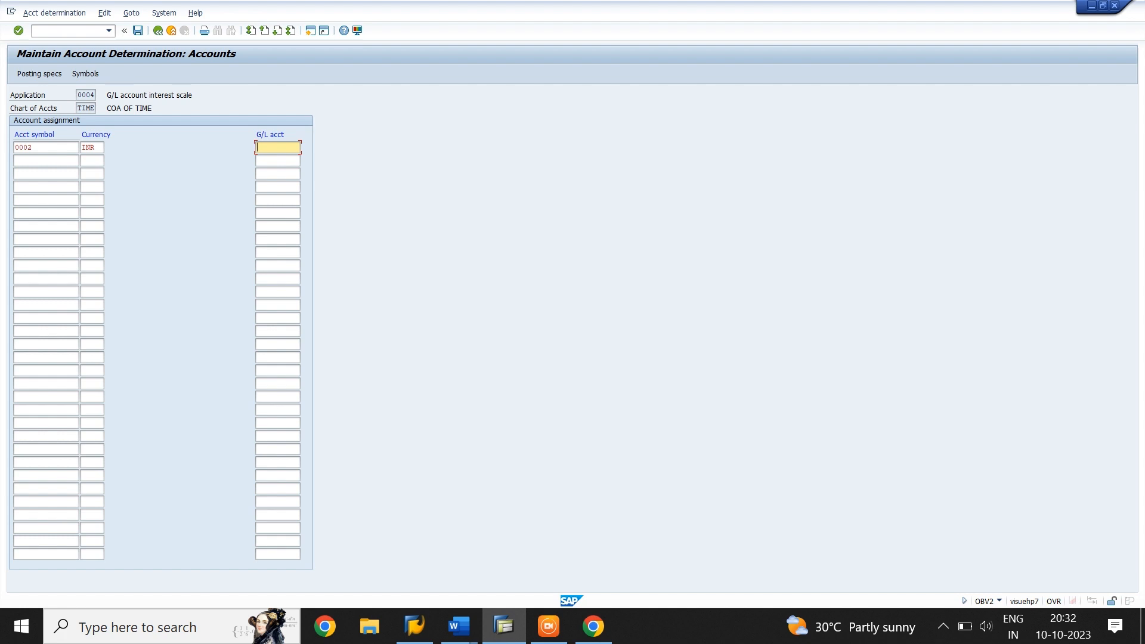
text(4501)
key(Tab)
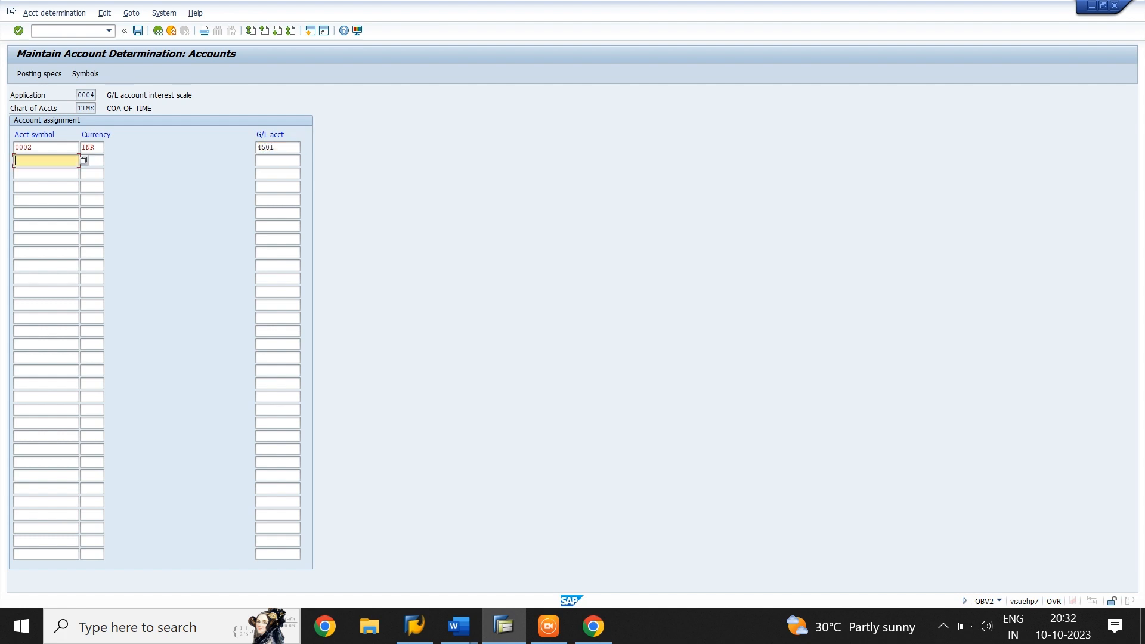
Assign the masked G/L account ++++++++++ to symbol 2000, G/L account (paid), in INR, and save the assignments to the TIME CO LTD customizing request
click(82, 161)
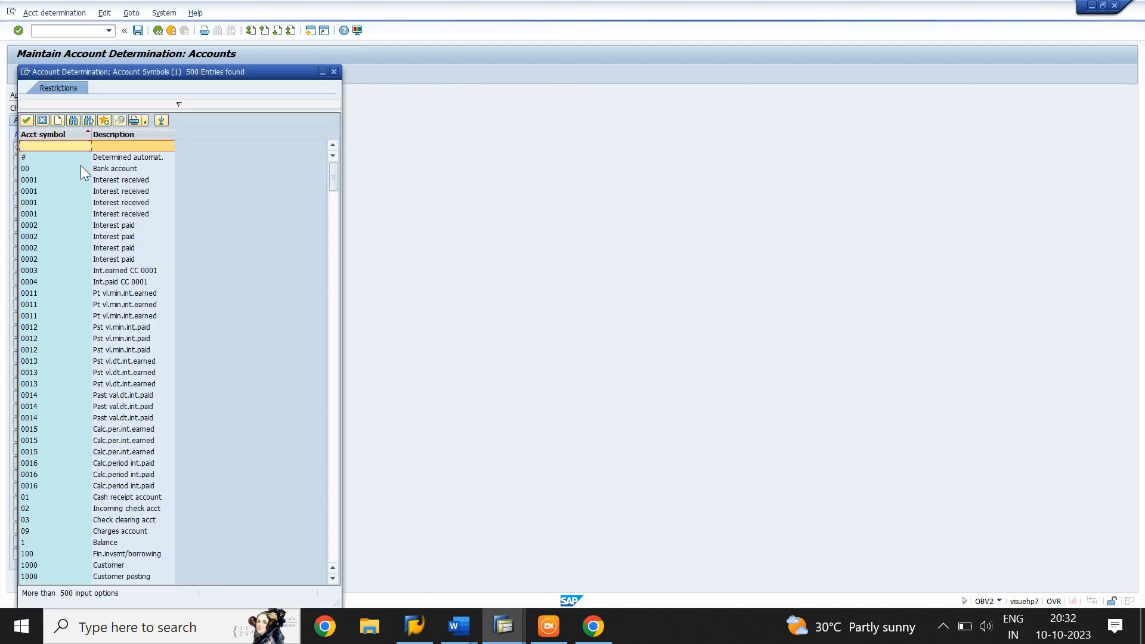
scroll(74, 303, down, 8)
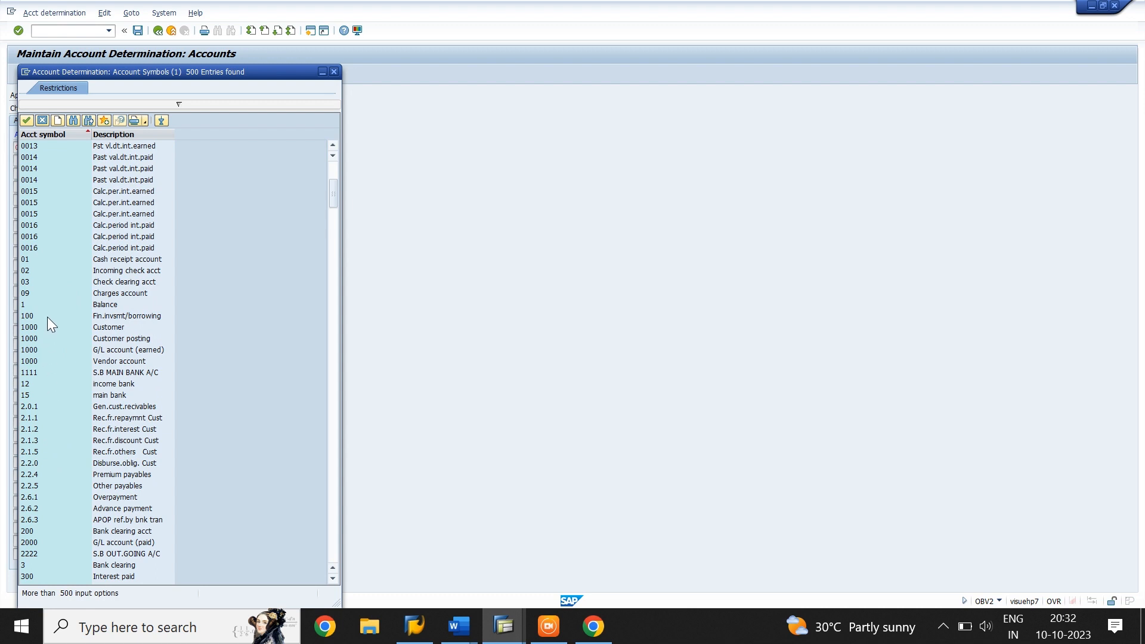
scroll(48, 318, down, 4)
click(35, 409)
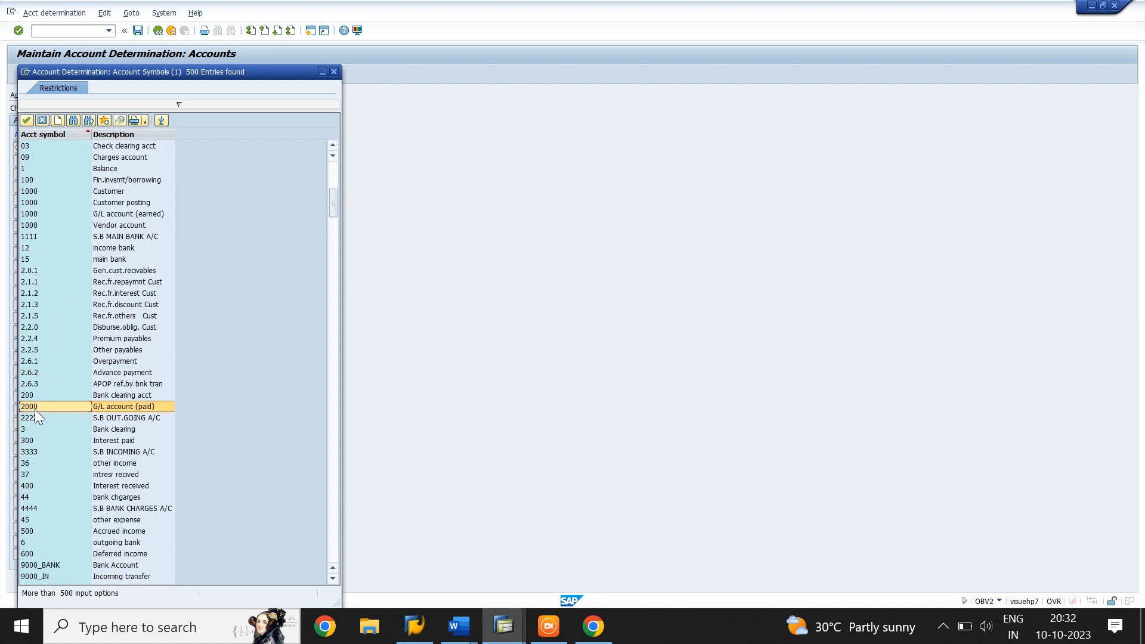
click(27, 119)
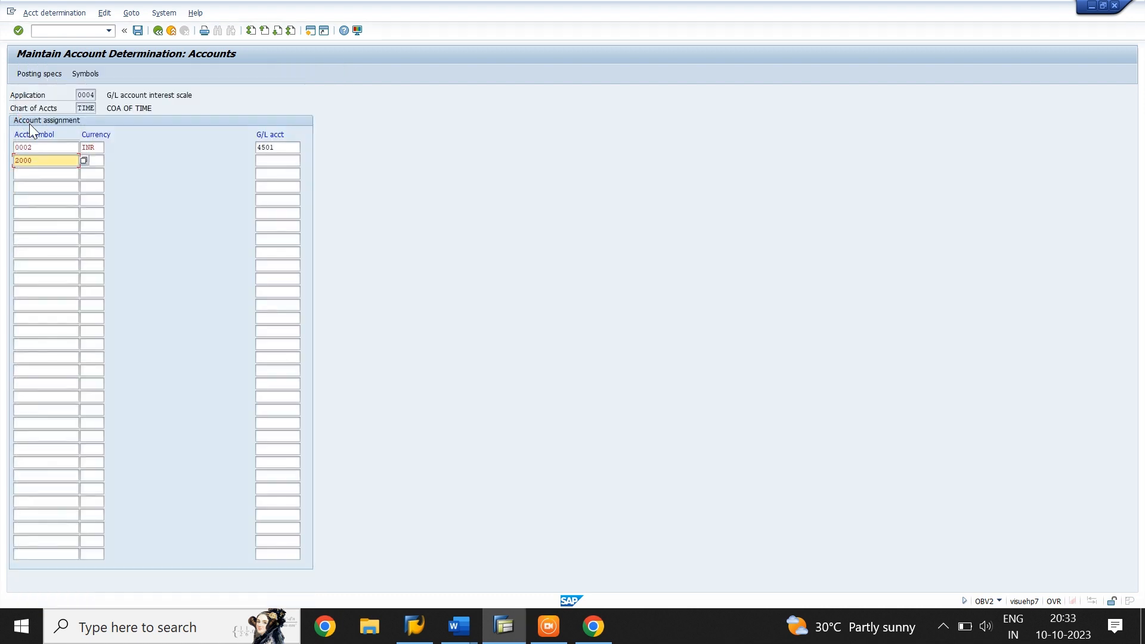
key(Tab)
text(INR)
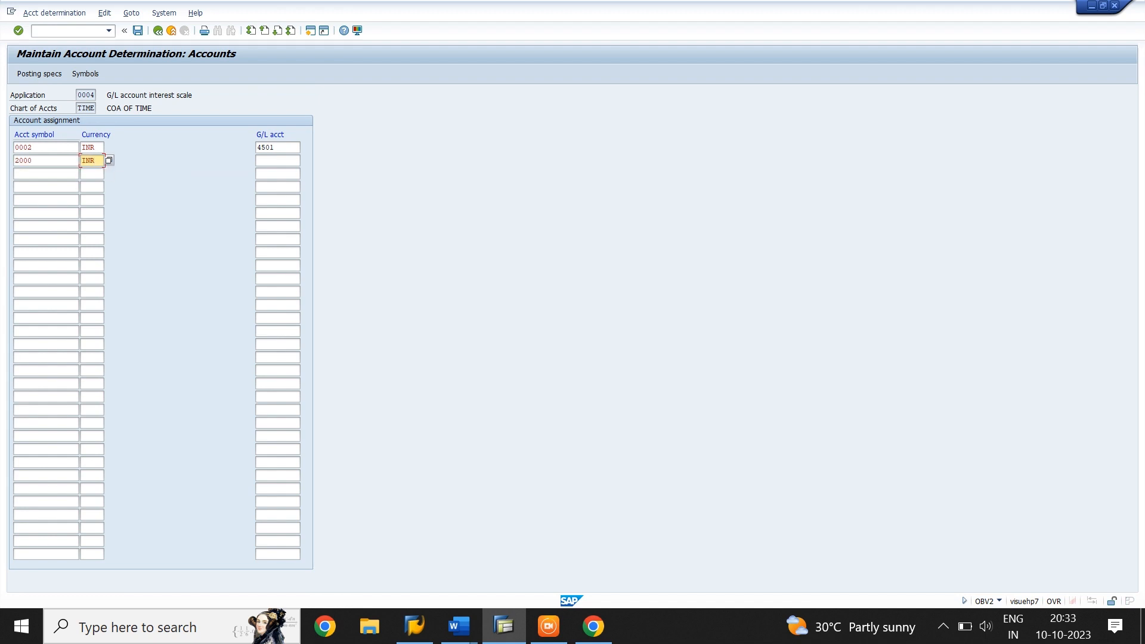
key(Tab)
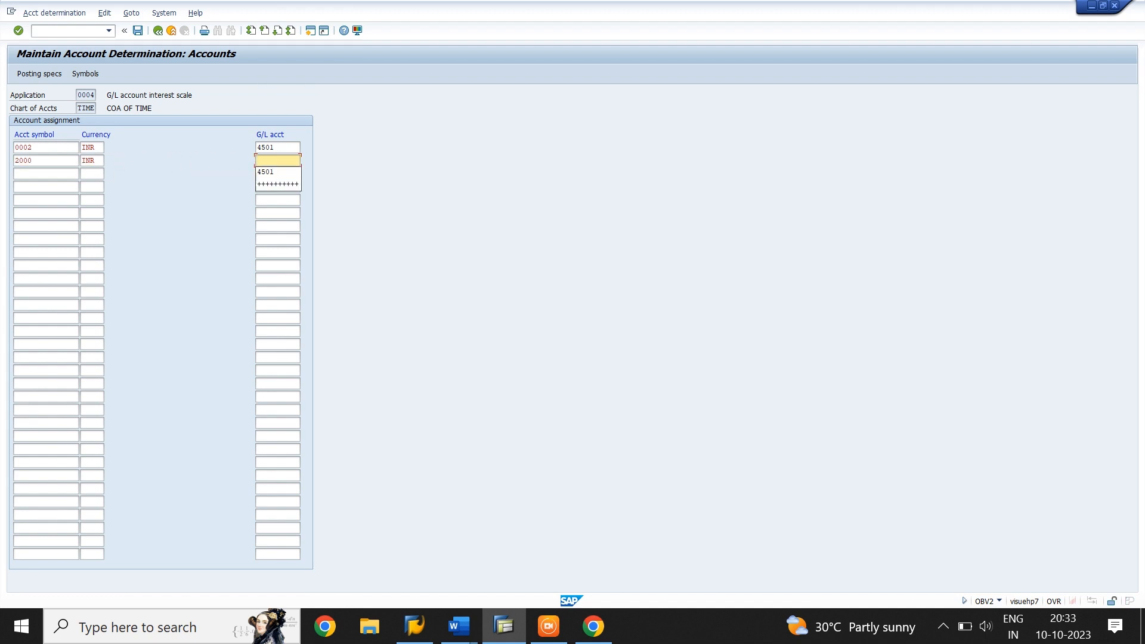
click(275, 185)
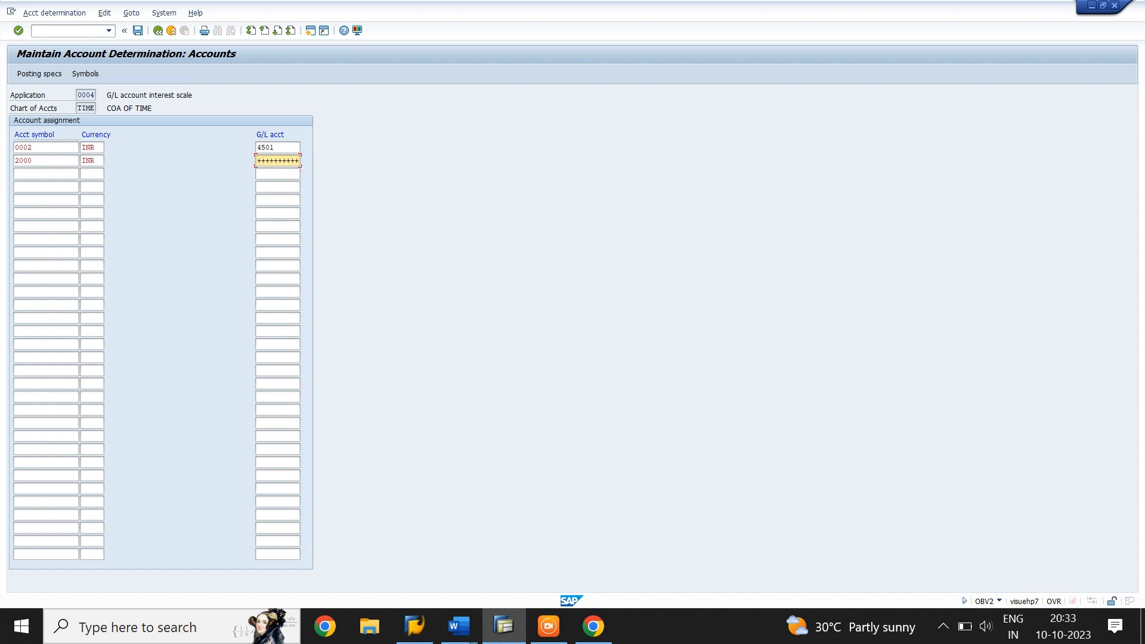
click(139, 32)
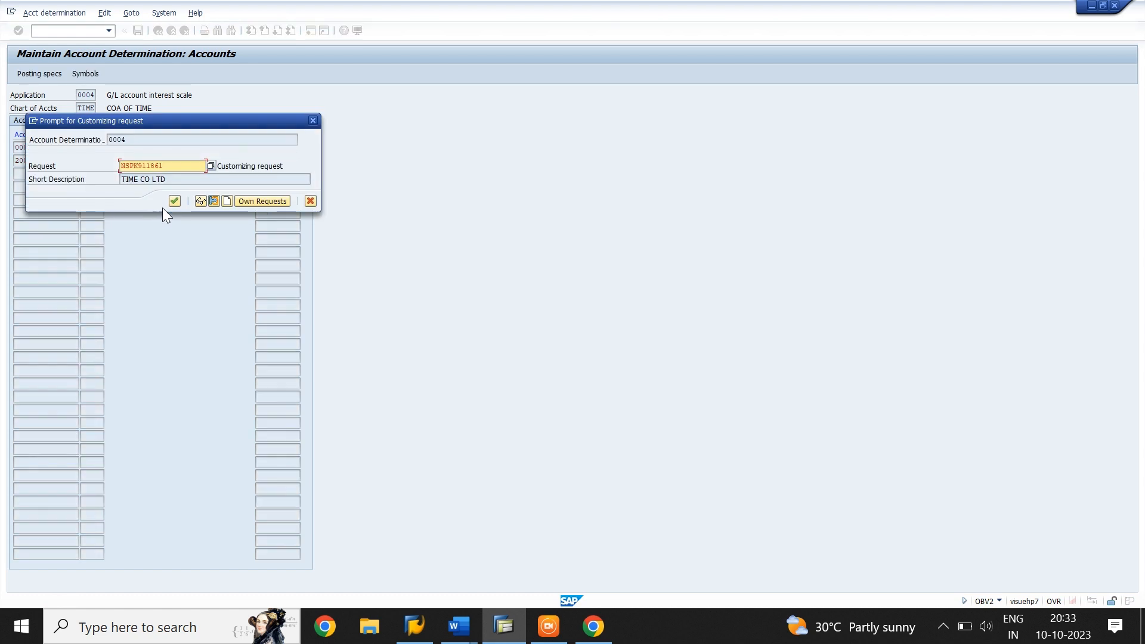
click(178, 199)
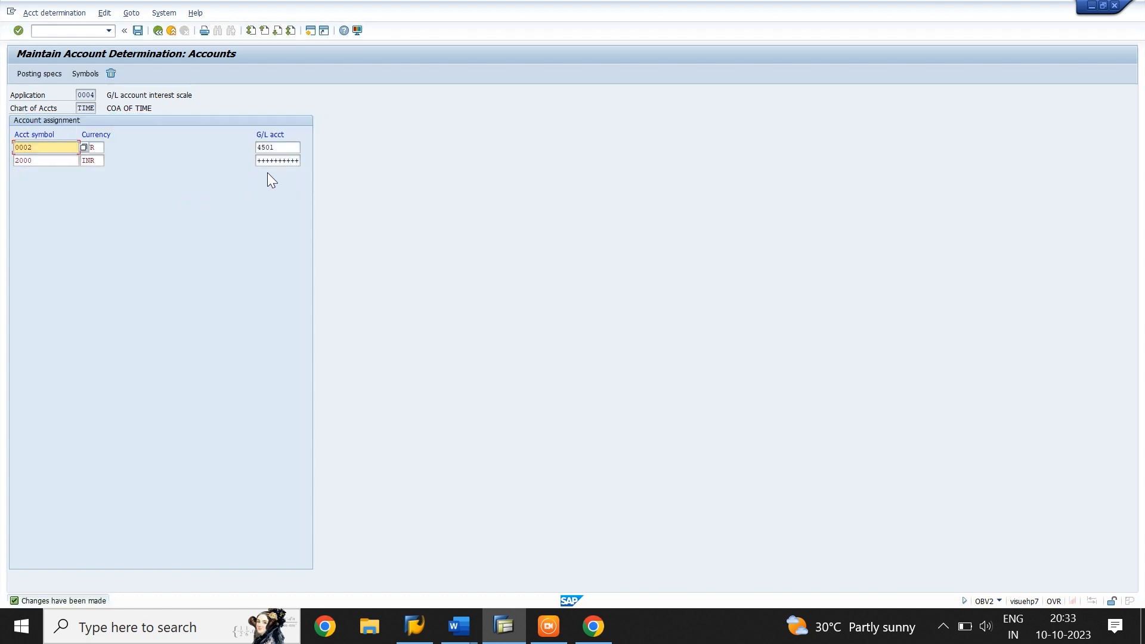
click(94, 161)
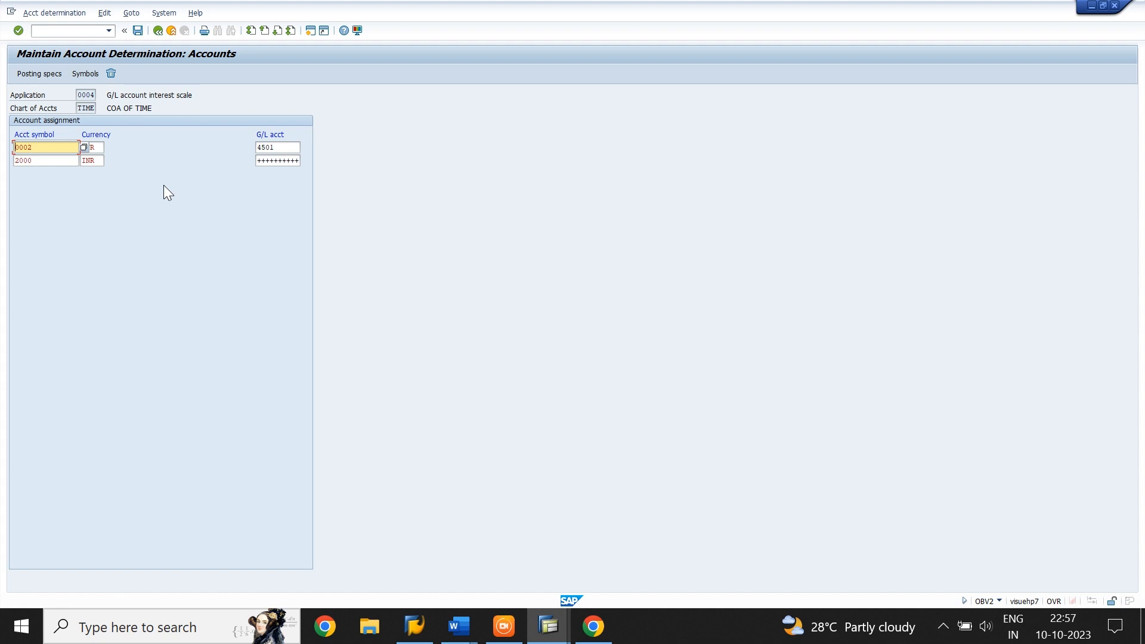
Open transaction FS00 and display the bank and interest data of the secured loan account HDFC TERM LOAN
click(65, 31)
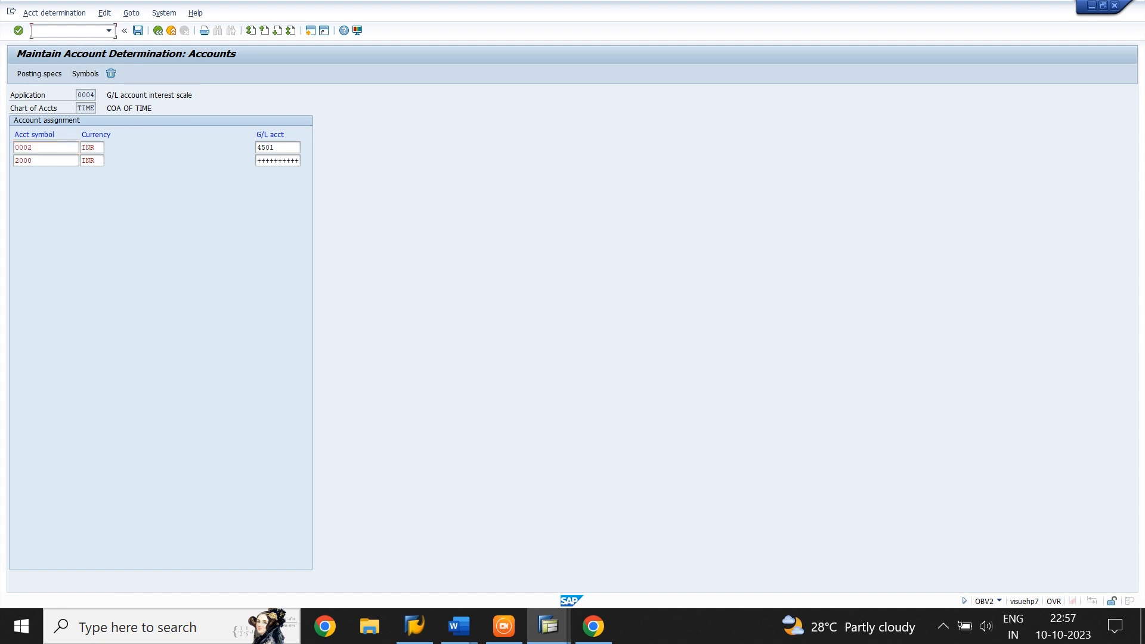
text(/NFS00)
key(Return)
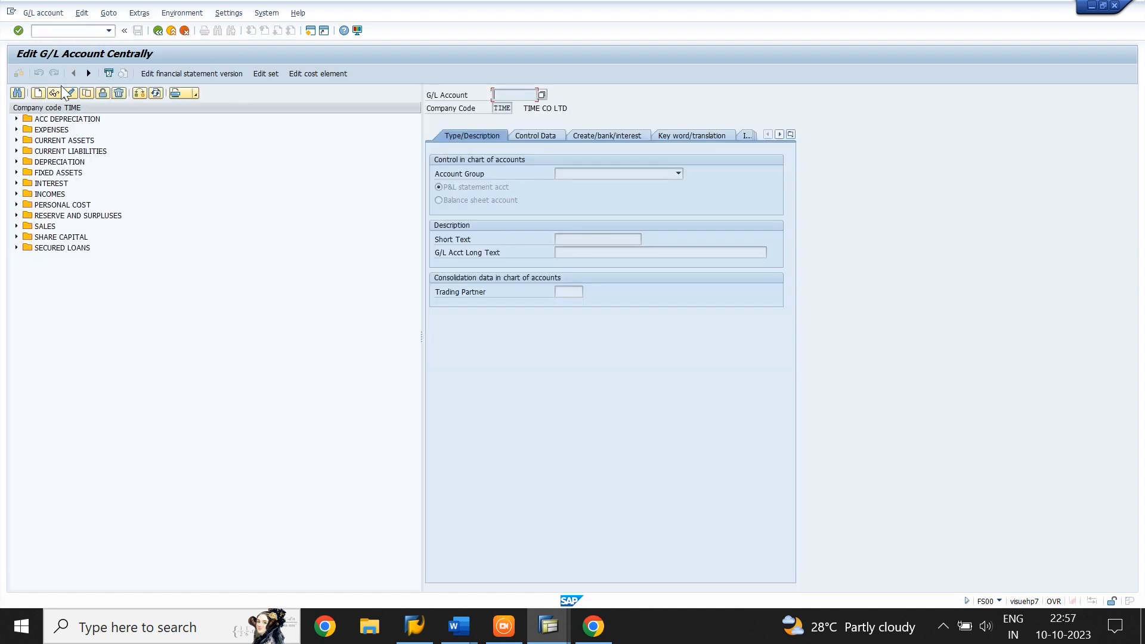
click(17, 248)
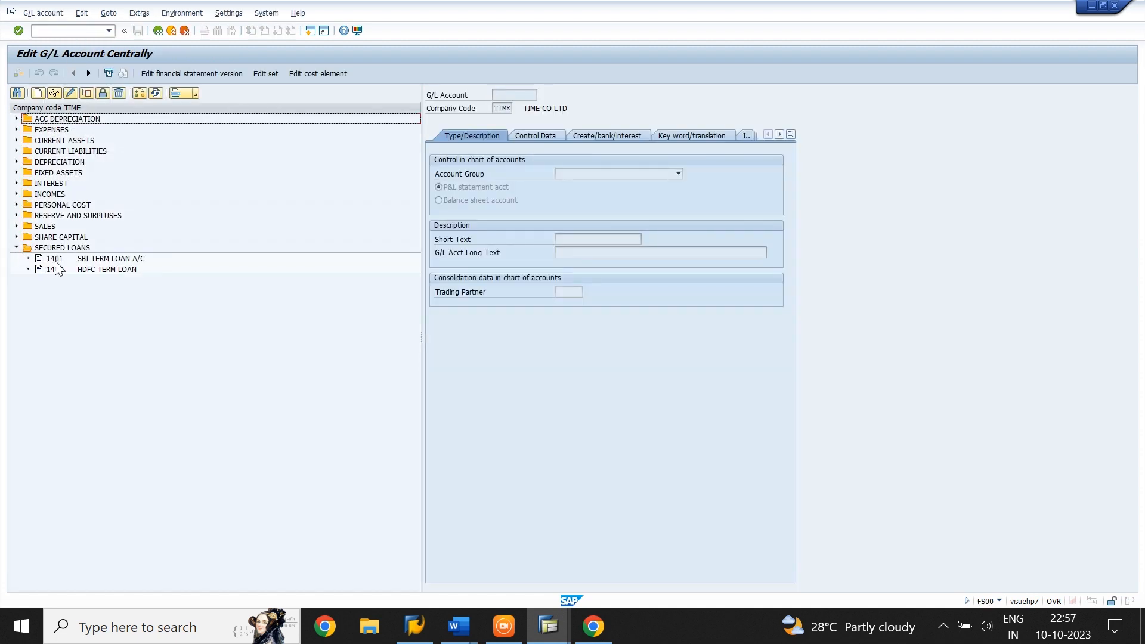
double_click(95, 268)
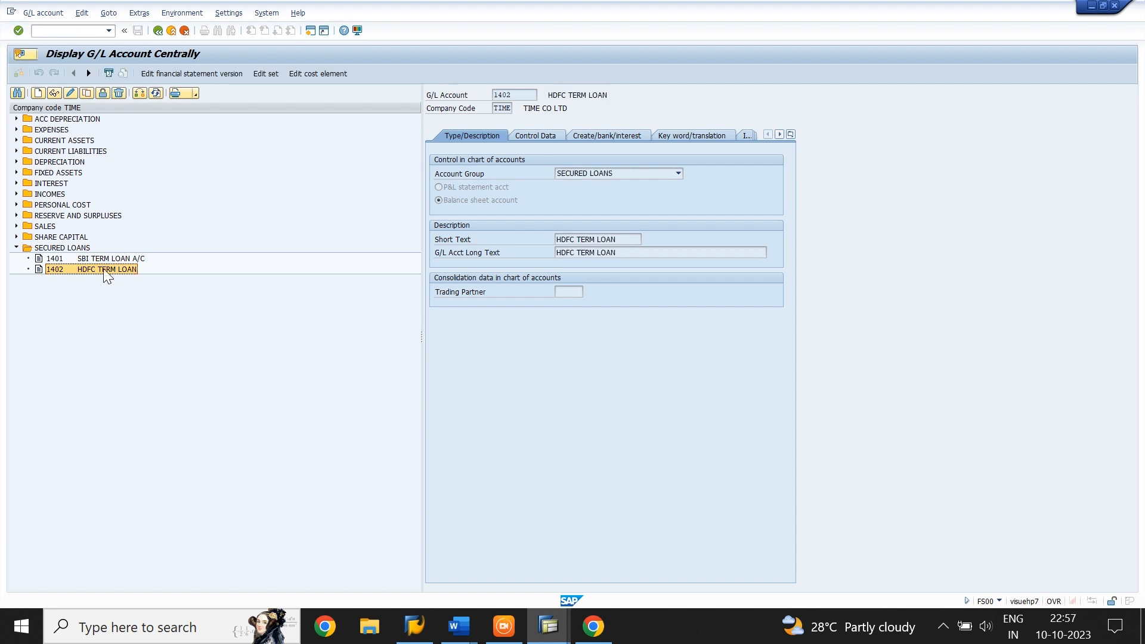
click(587, 139)
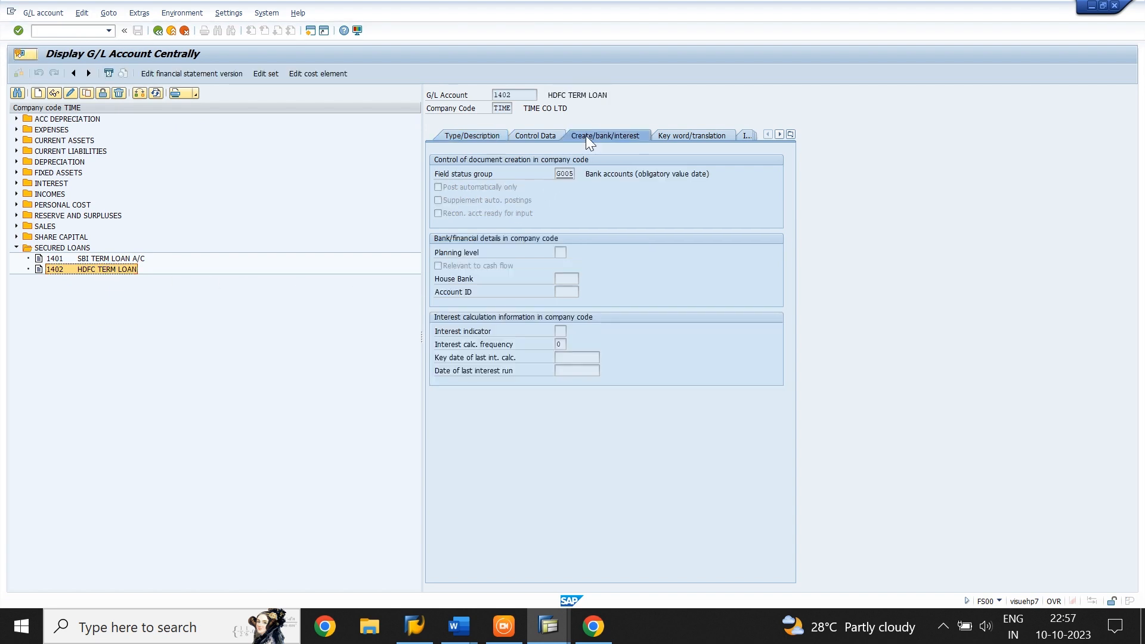
Set the interest indicator of the HDFC TERM LOAN account to TM and save the account
click(71, 93)
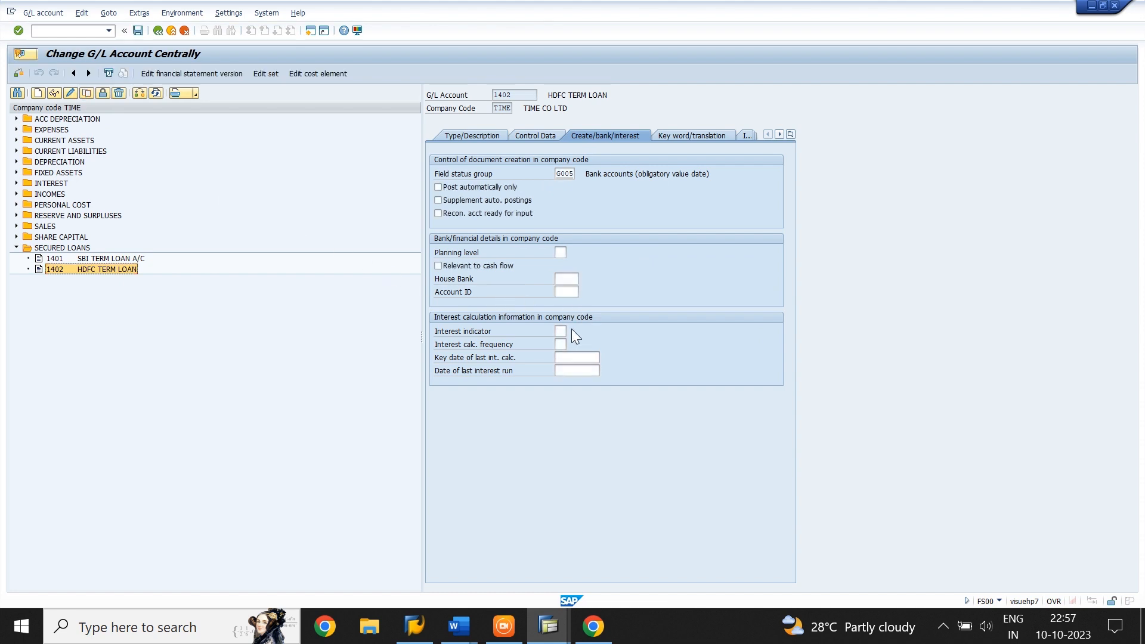
click(559, 332)
text(TM)
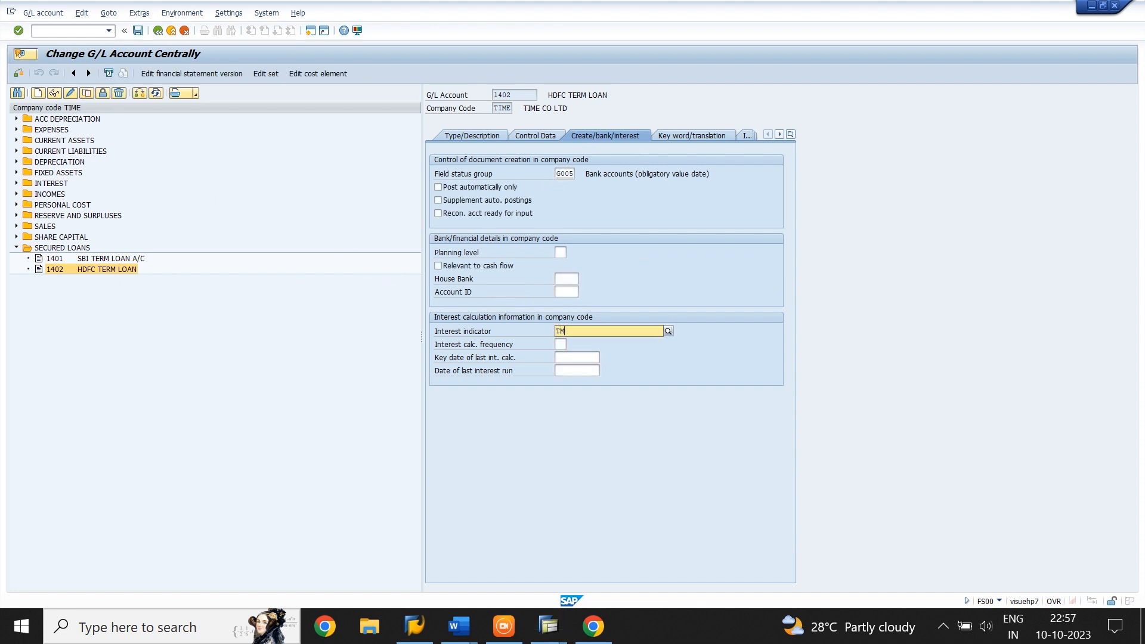
key(Down)
key(Tab)
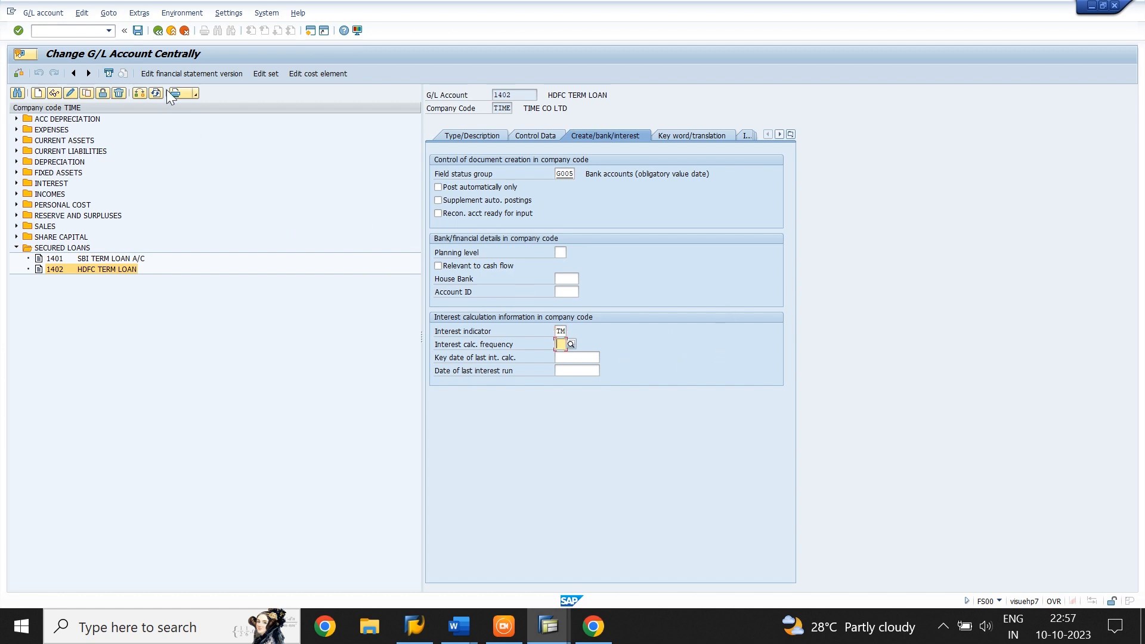
click(138, 28)
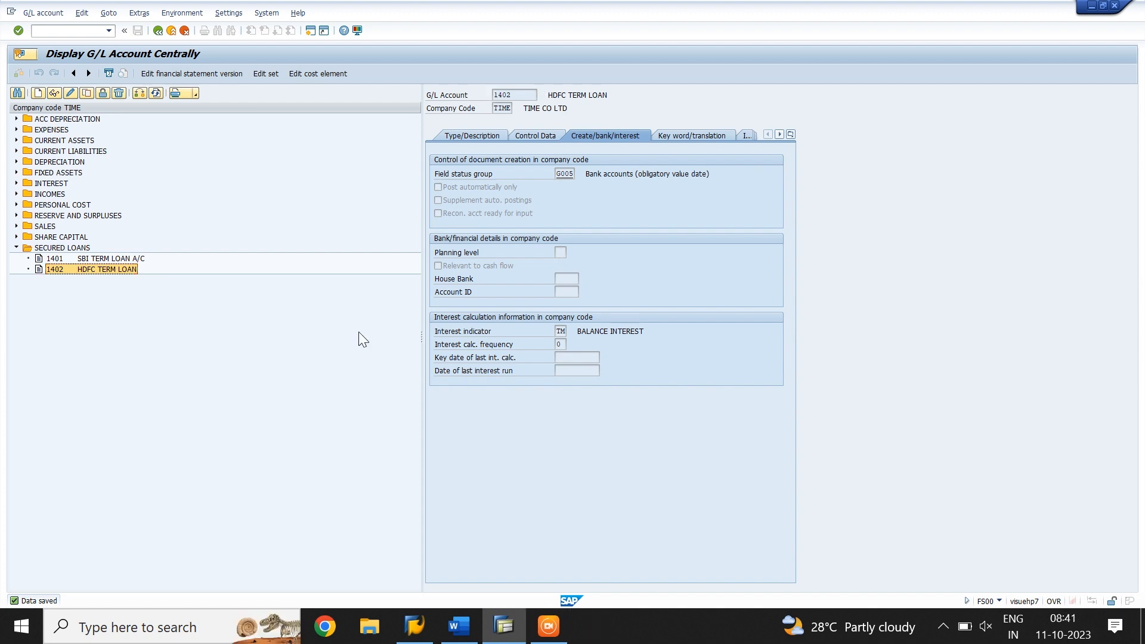
Open transaction F-02 and enter the document date 01.05.2023 in the G/L posting header
click(58, 30)
text(/NF-02)
key(Return)
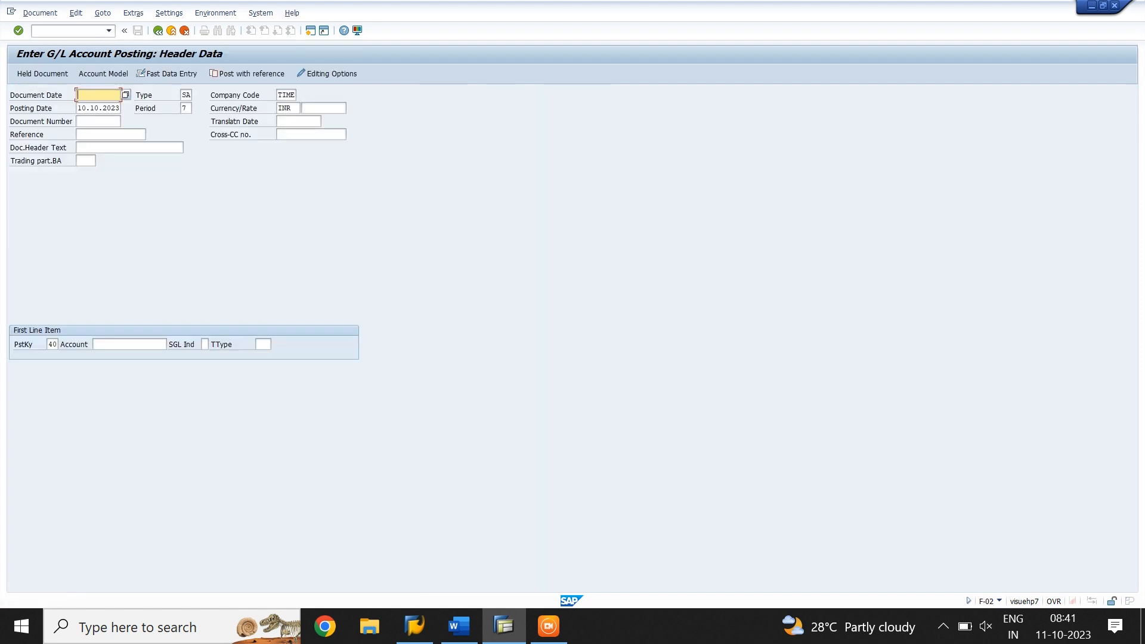
text(01.)
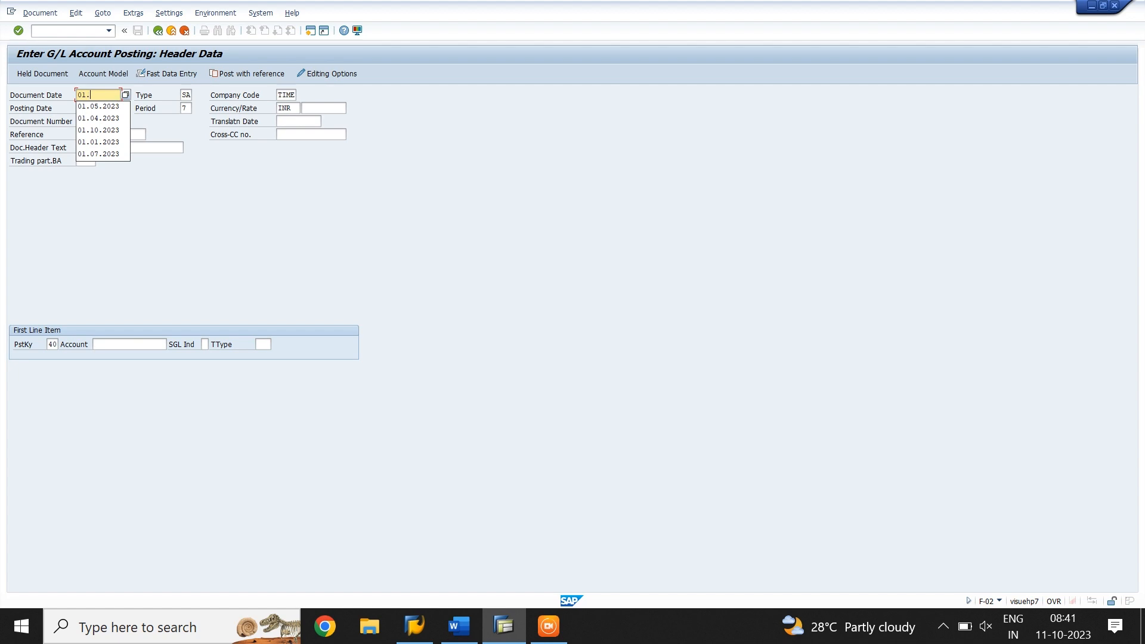
text(05.2023)
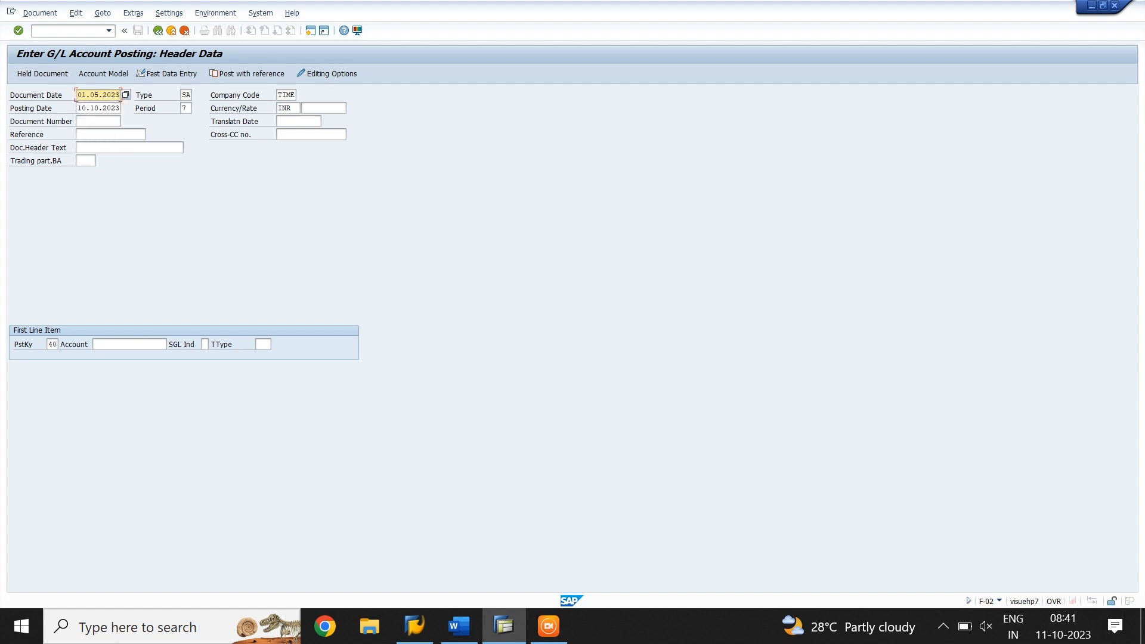
Set the posting date to 01.05.2023 and the posting period to 2 in the document header
key(ctrl+a)
key(ctrl+c)
click(120, 95)
drag(77, 108, 215, 130)
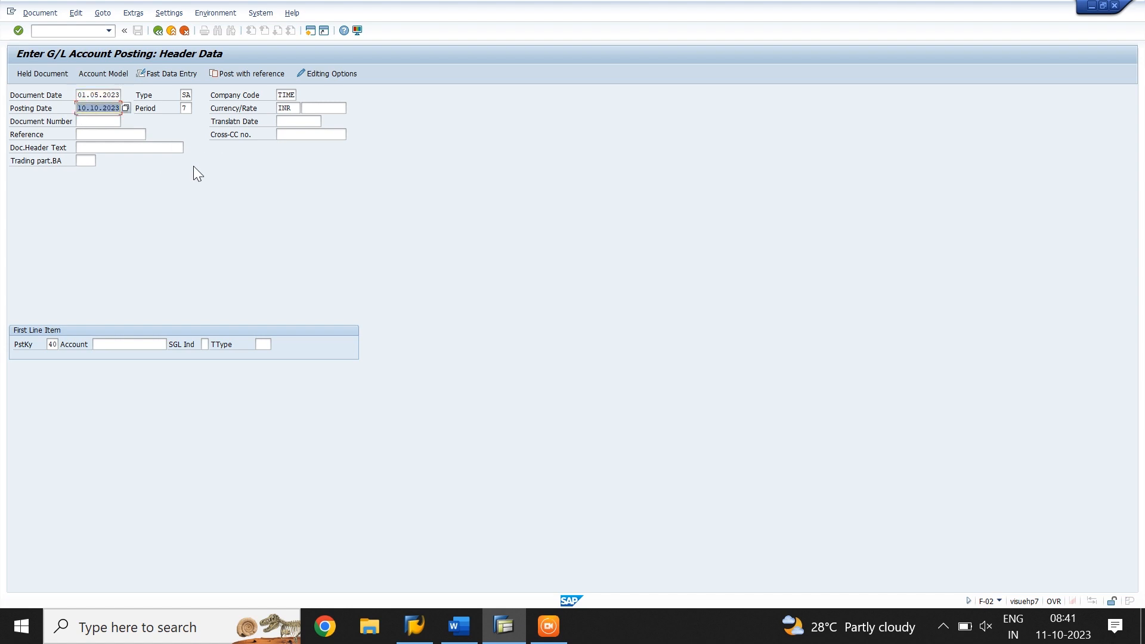
key(ctrl+v)
click(187, 108)
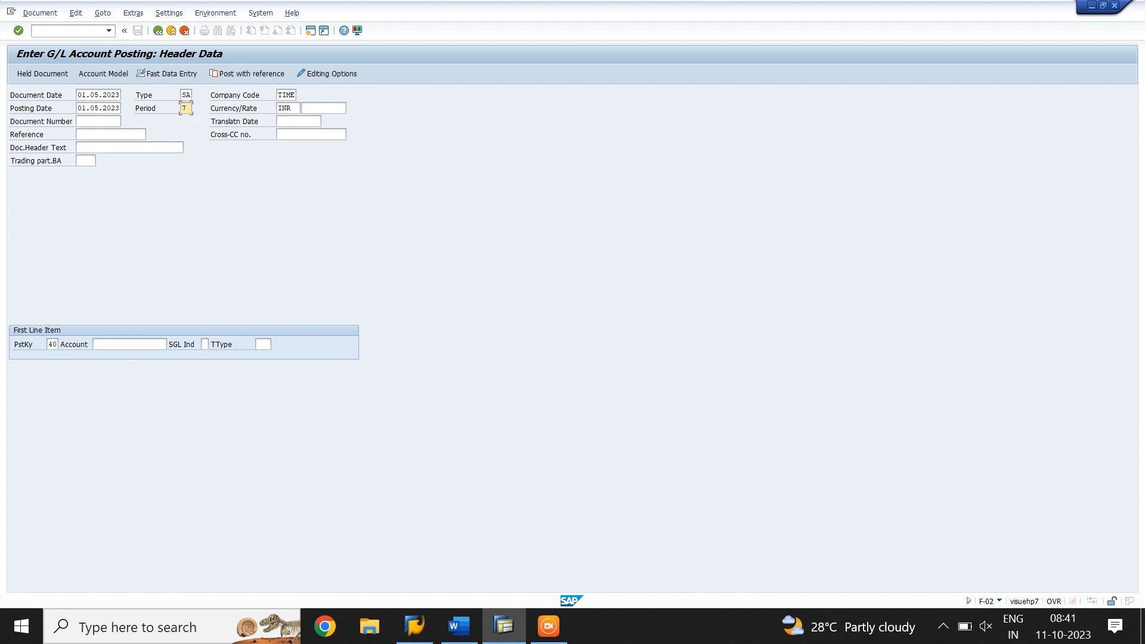
key(BackSpace)
text(2)
key(Tab)
Add a debit line item with posting key 40 for G/L account 2203 and set its amount to 500000 INR
click(130, 344)
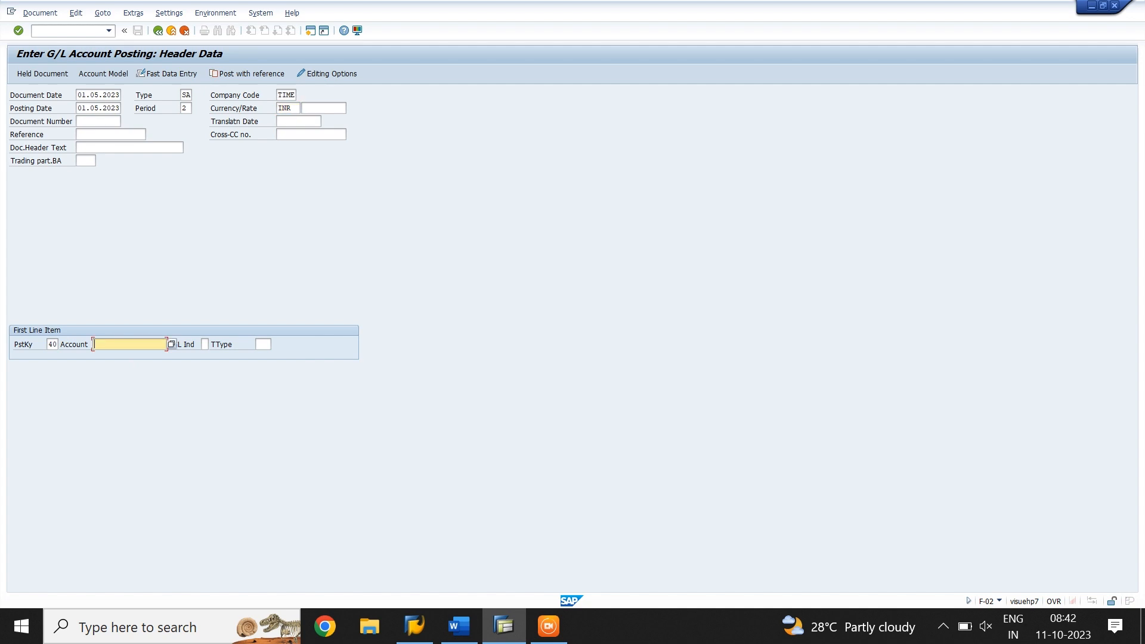
text(2203)
key(Return)
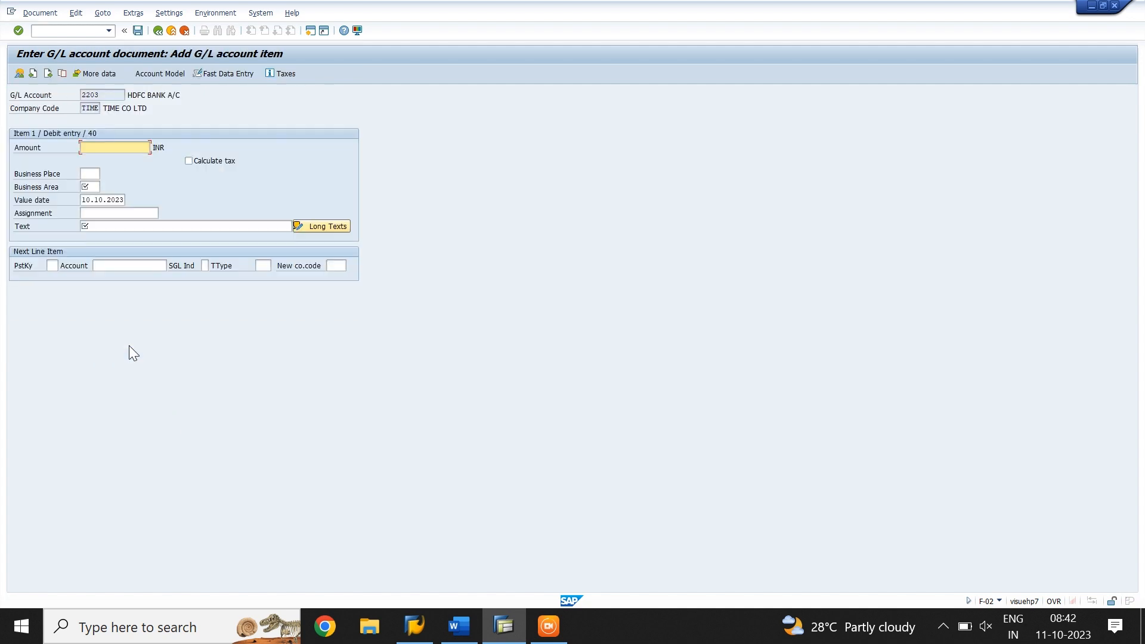
text(500000)
key(Tab)
key(Tab)
key(Tab)
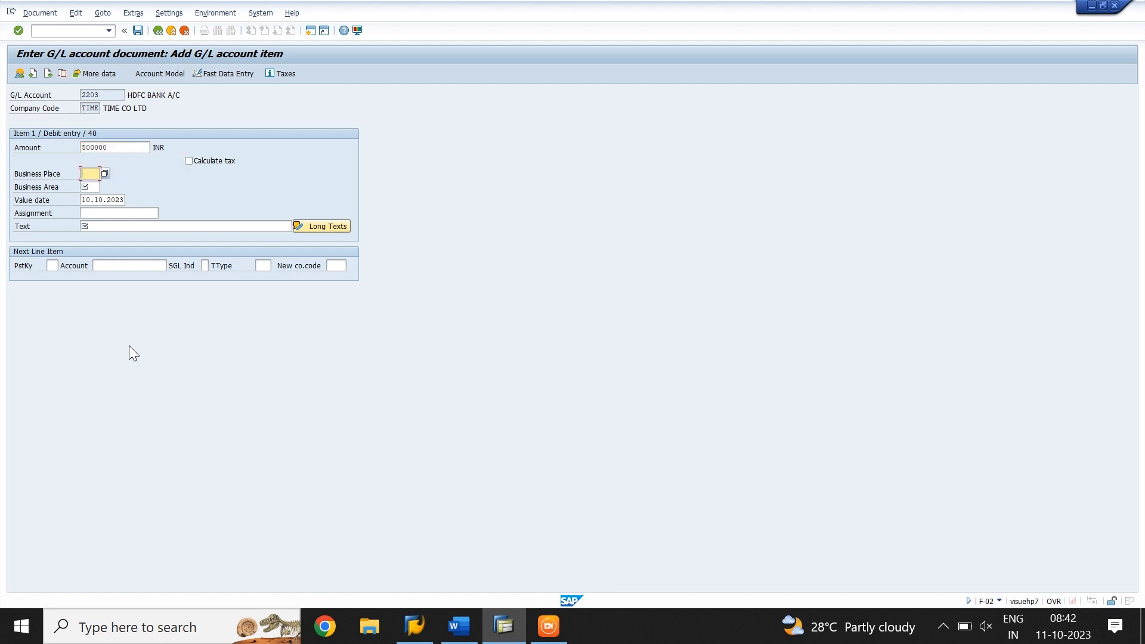
Complete the debit item with business area TIME, value date 01.05.2023 and the text LOAN AMOUNT DISBURSED
text(TIME)
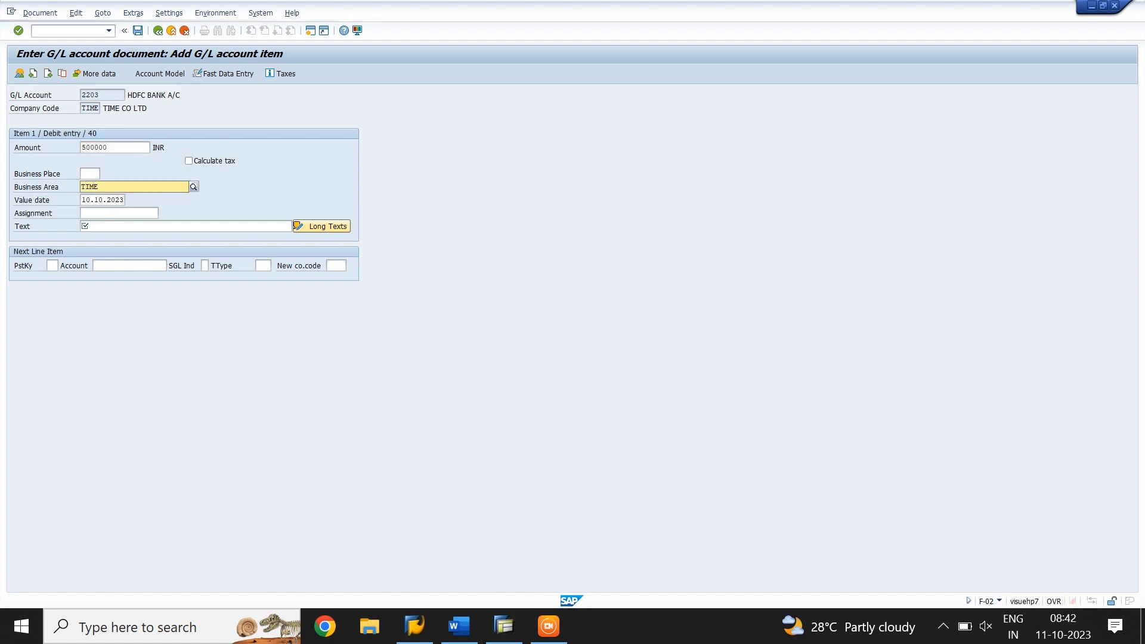
key(Tab)
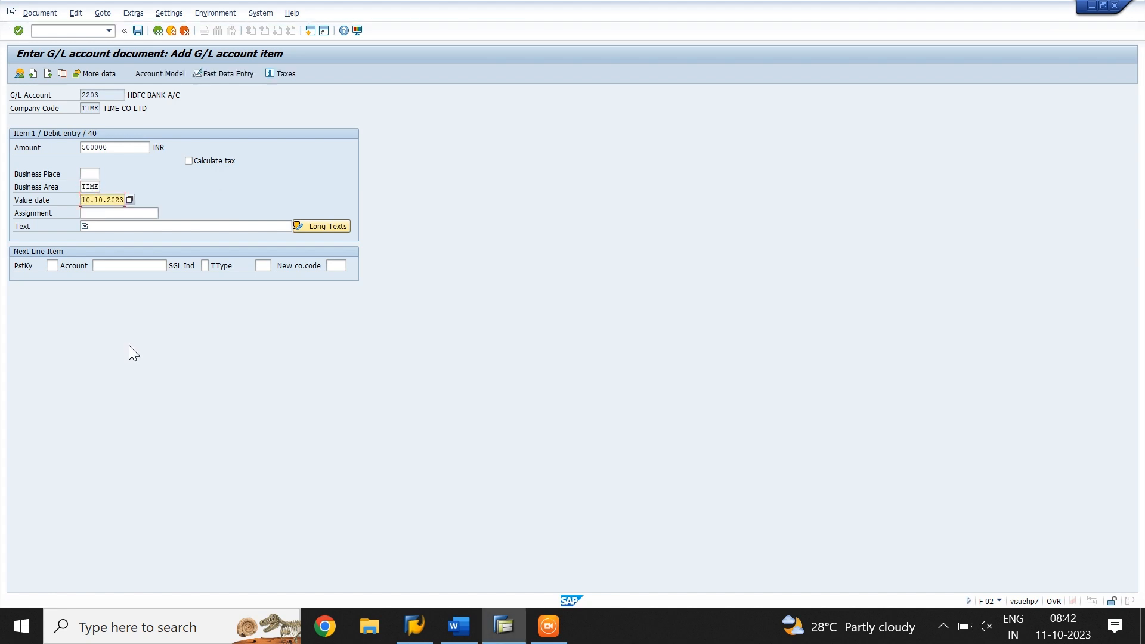
text(01.05.2023)
key(Tab)
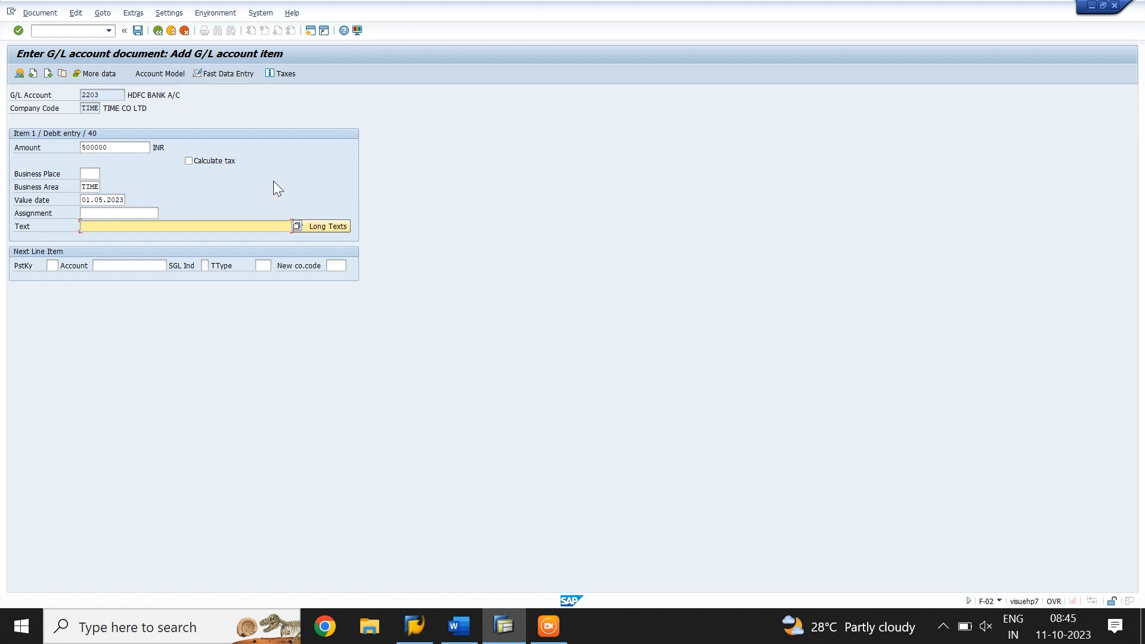
text(LOAN)
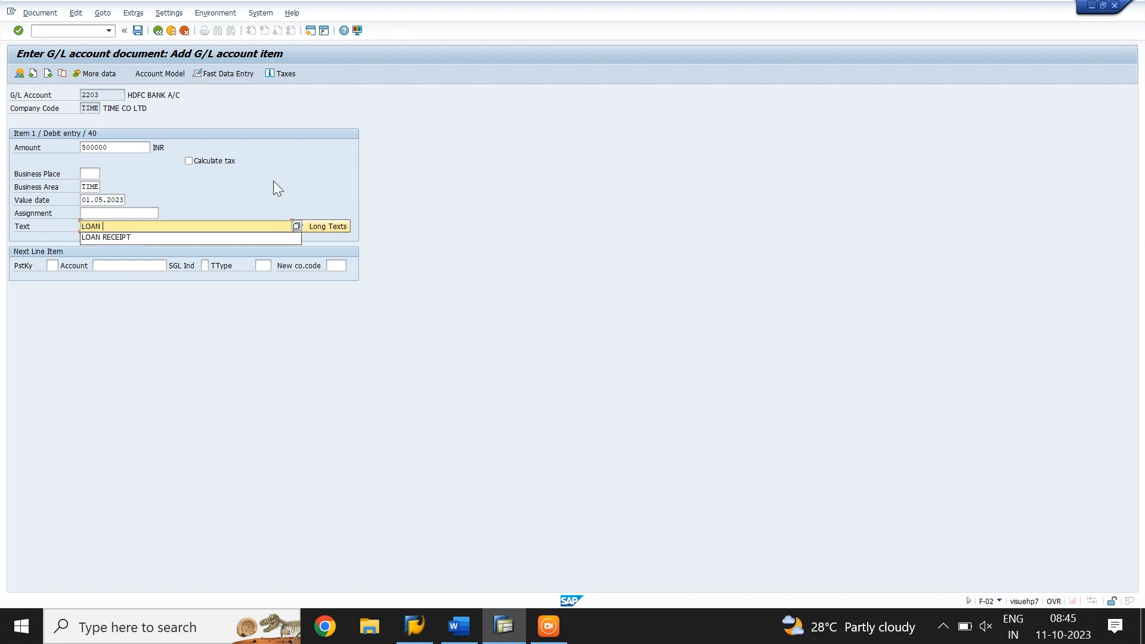
text( AMOUNT)
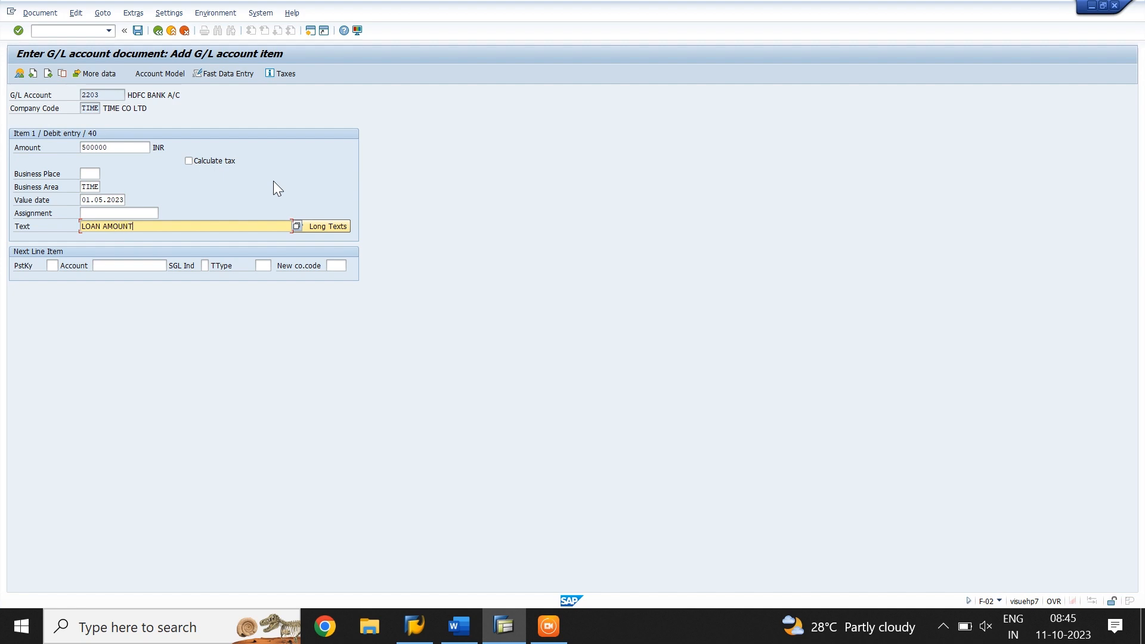
text( DISBURSED)
key(Tab)
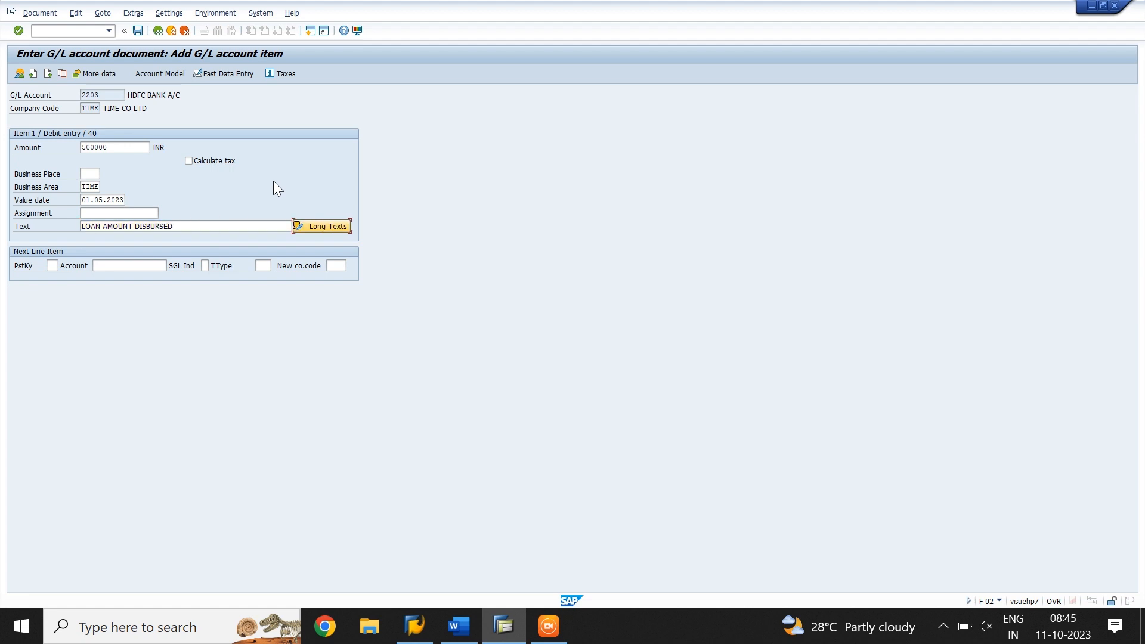
Add a credit line item with posting key 50 for G/L account 1402
key(Tab)
text(50)
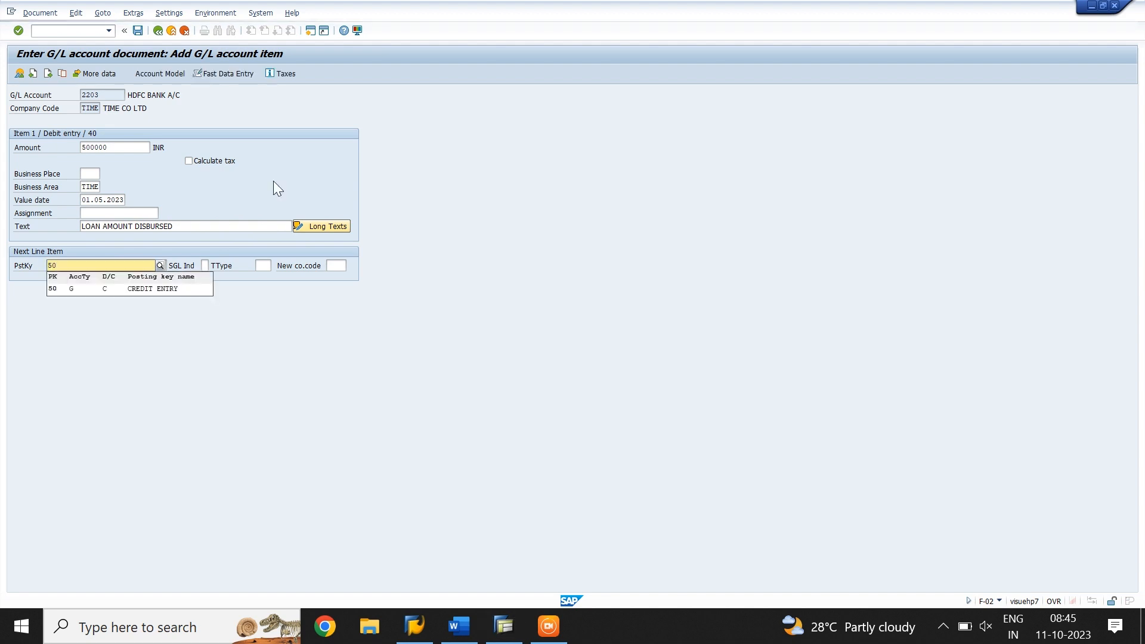
key(Tab)
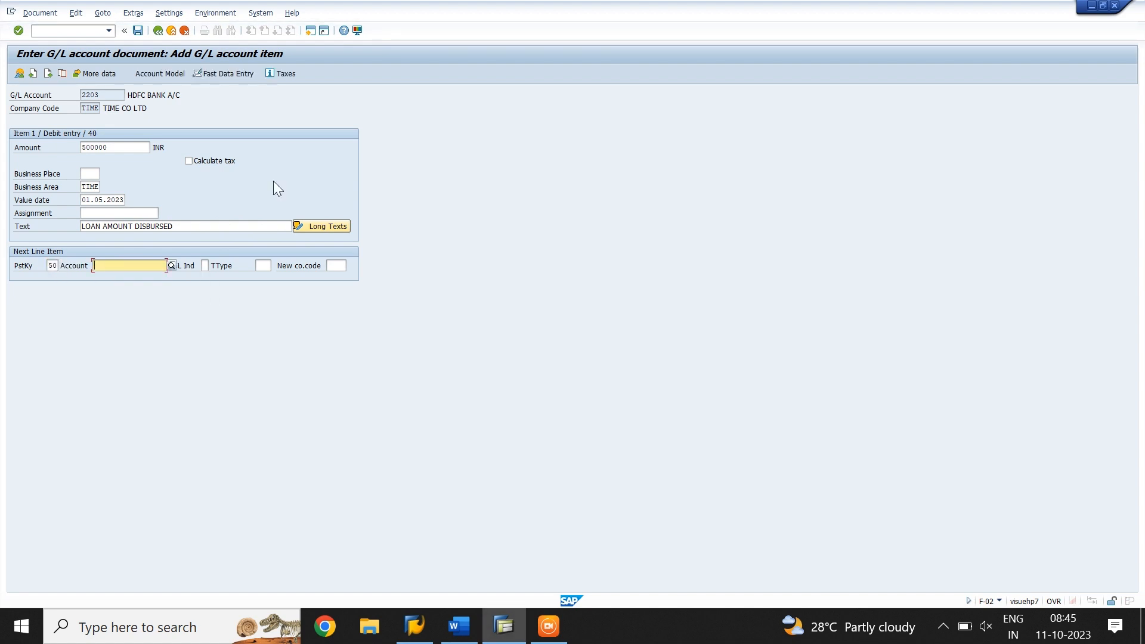
text(1402)
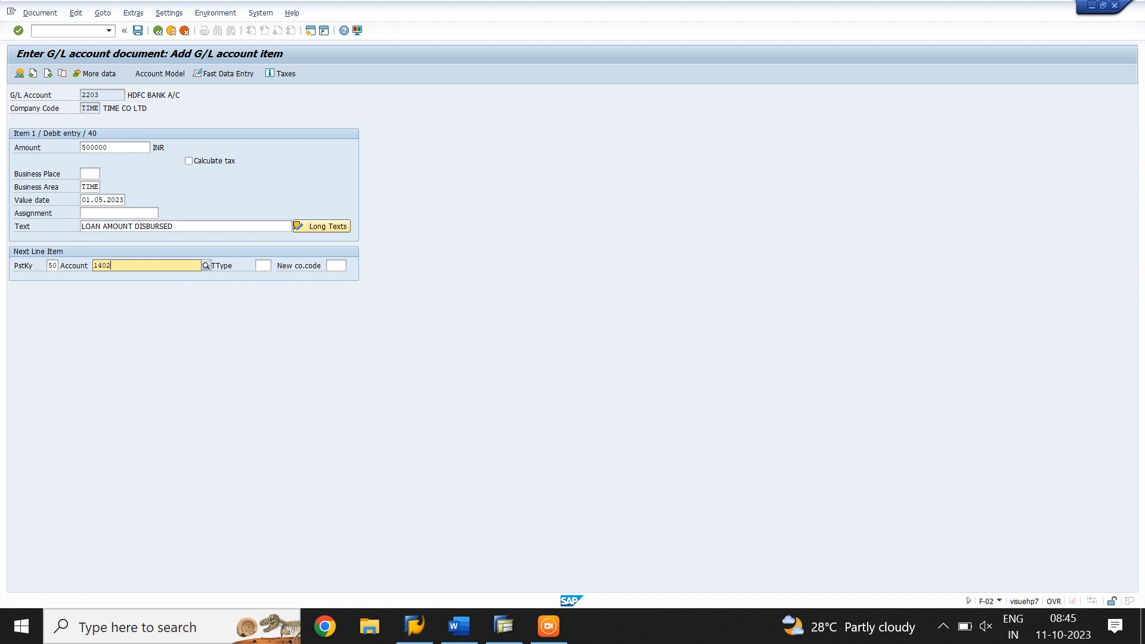
key(Down)
key(Tab)
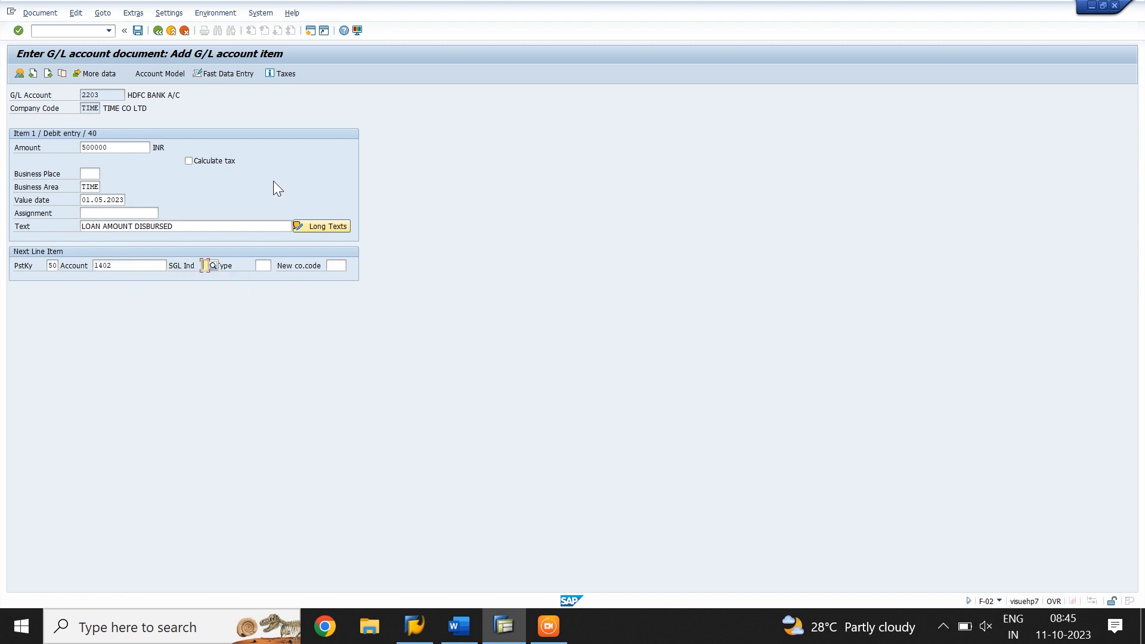
key(Return)
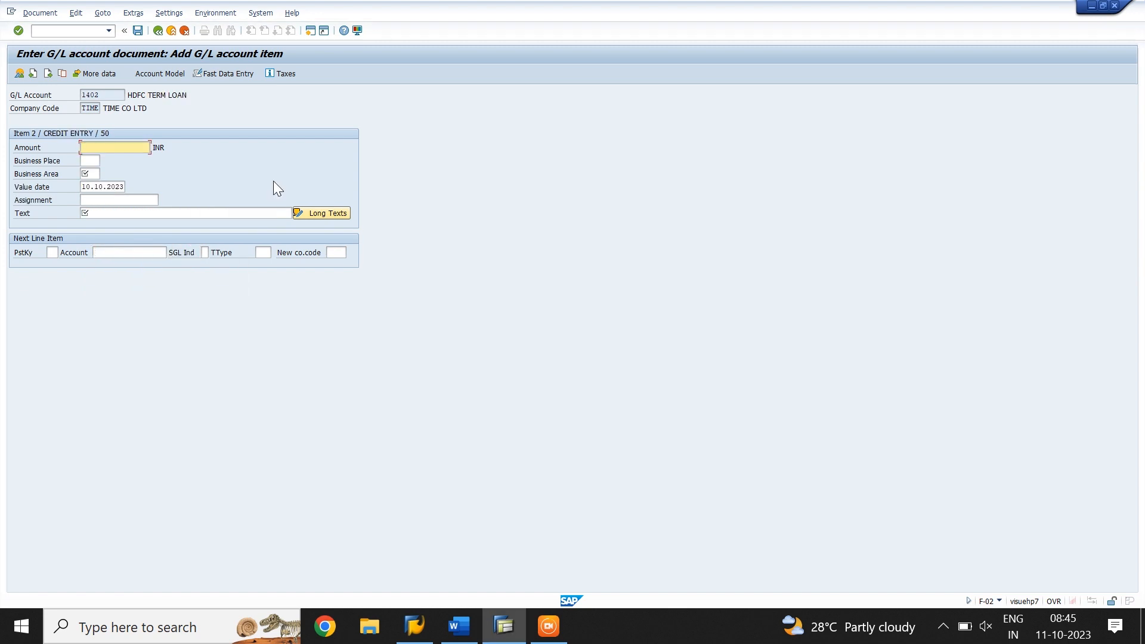
Fill the credit item with * for the balancing amount, business area TIME and + to copy the previous item's text
text(4)
key(Tab)
key(Tab)
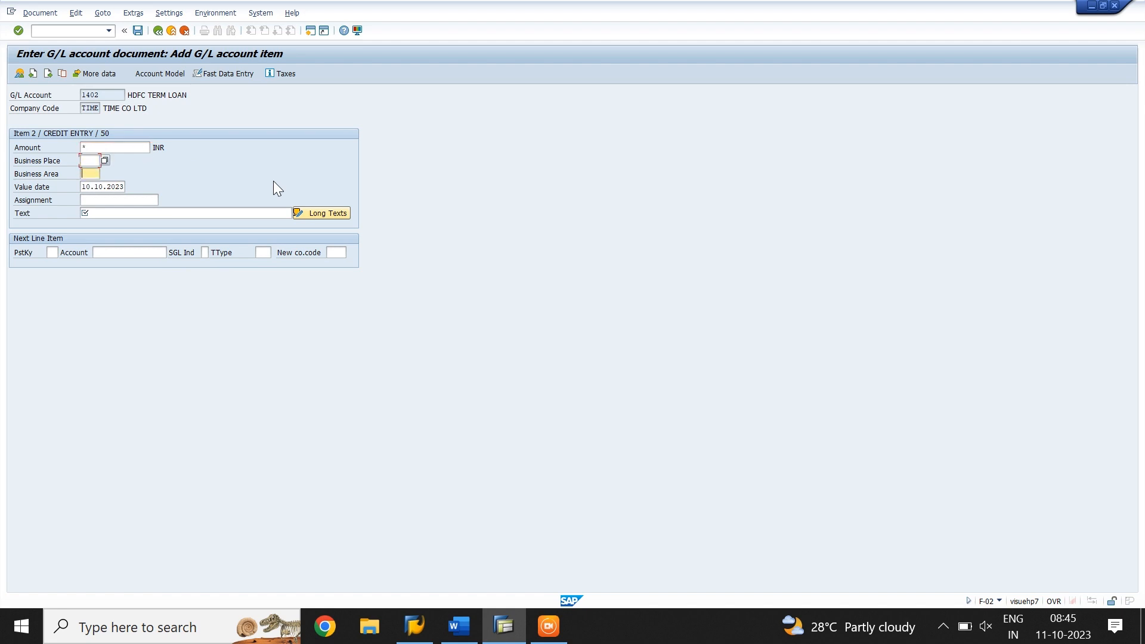
text(TIME)
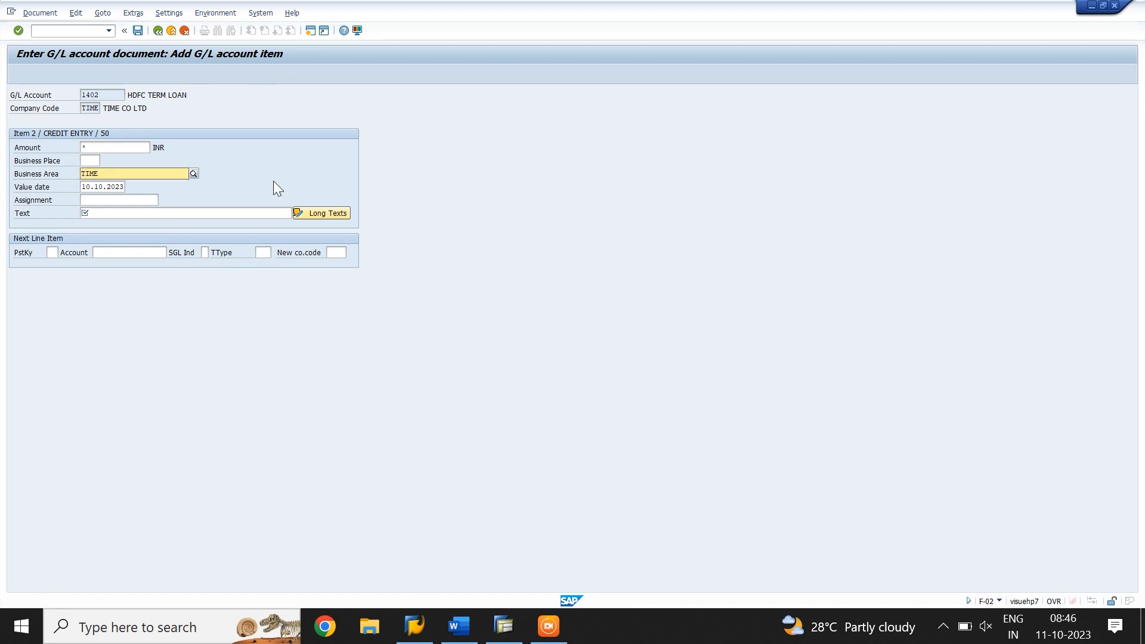
key(Tab)
key(Tab)
key(Tab)
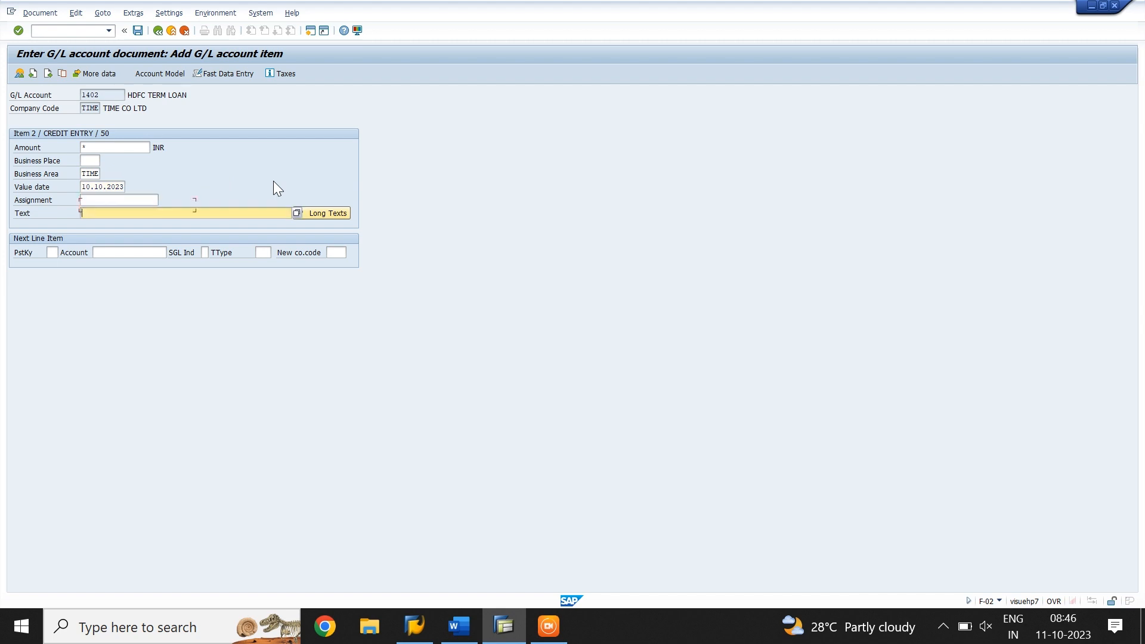
text(+)
key(Return)
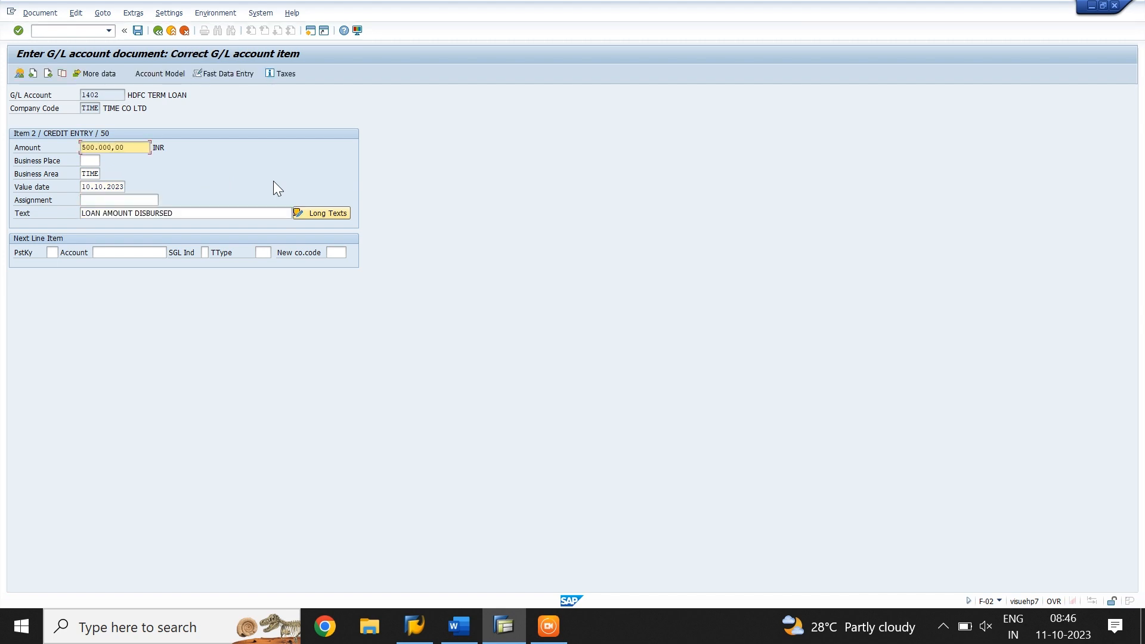
Set the credit item's value date to 01.05.2023 and post the document
key(Tab)
key(Tab)
key(Tab)
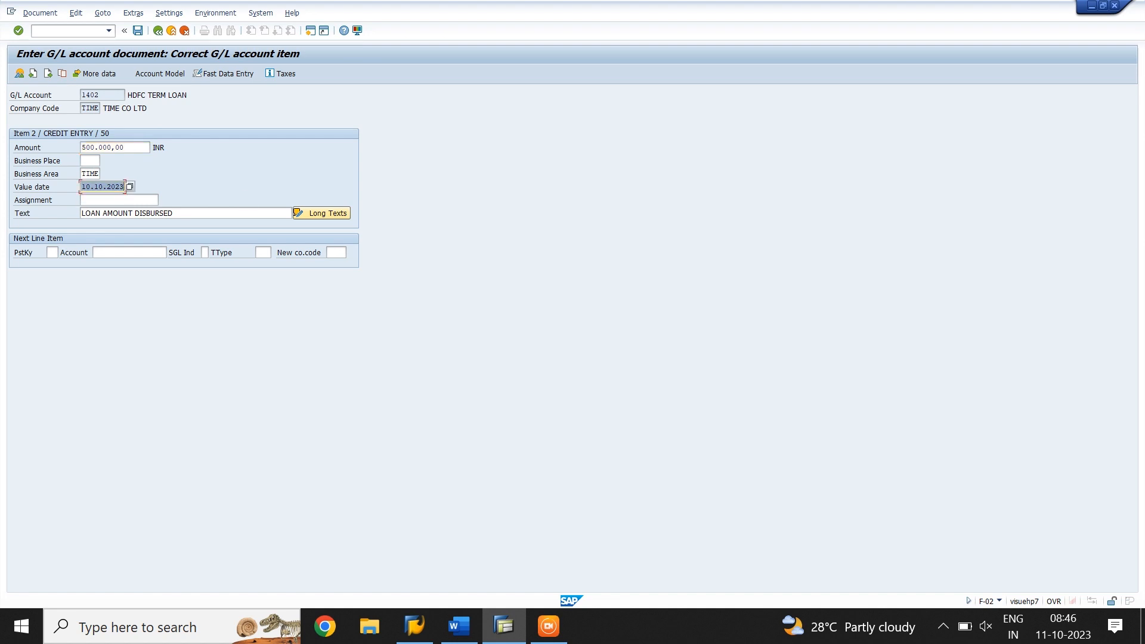
text(01.05.2023)
click(138, 32)
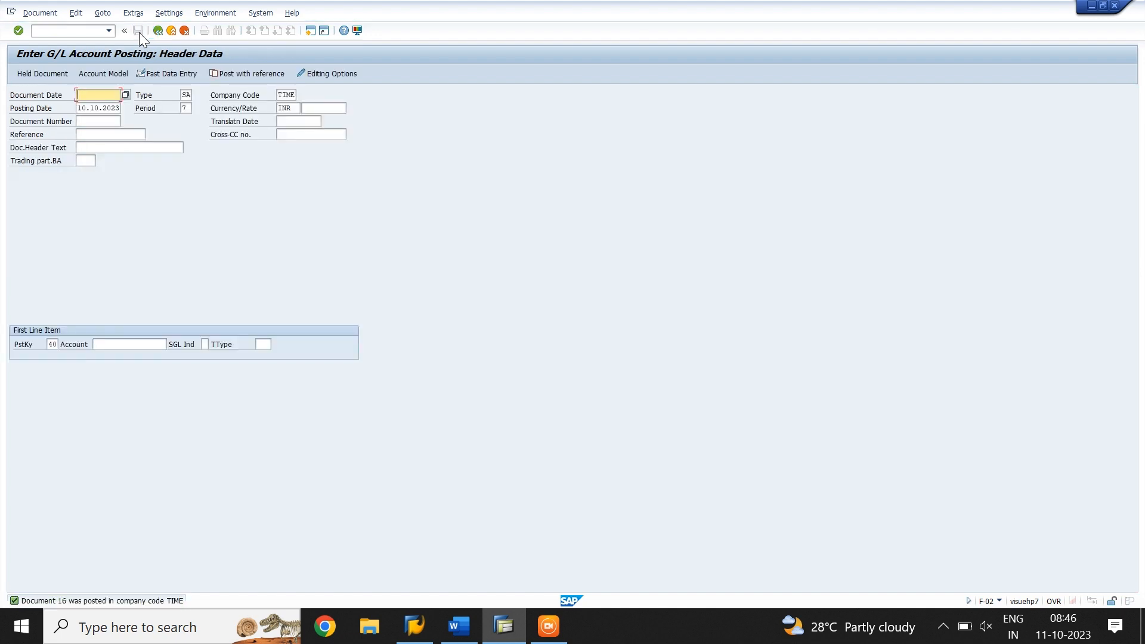
Display the posted loan document and open transaction F.52 for the G/L account interest scale
click(50, 13)
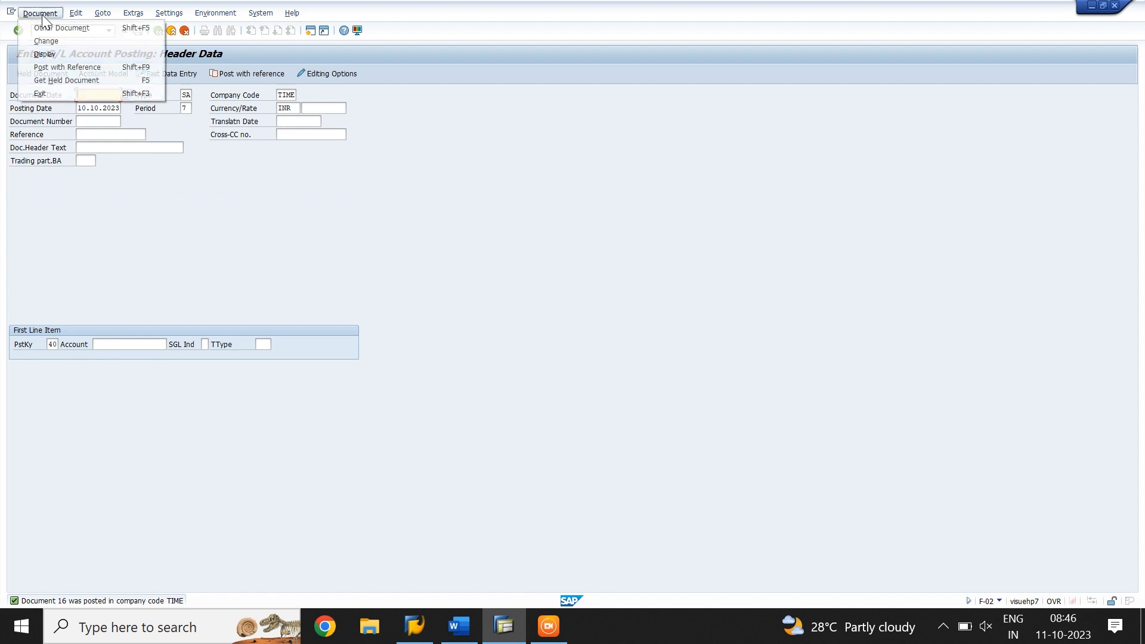
click(48, 53)
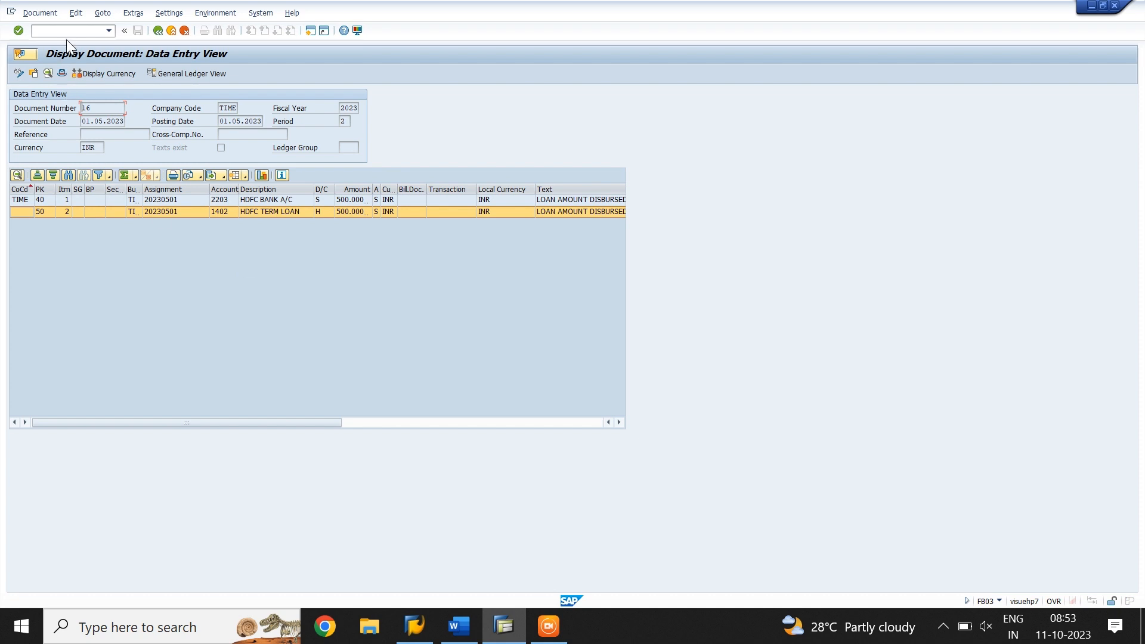
text(/NF.52)
key(Return)
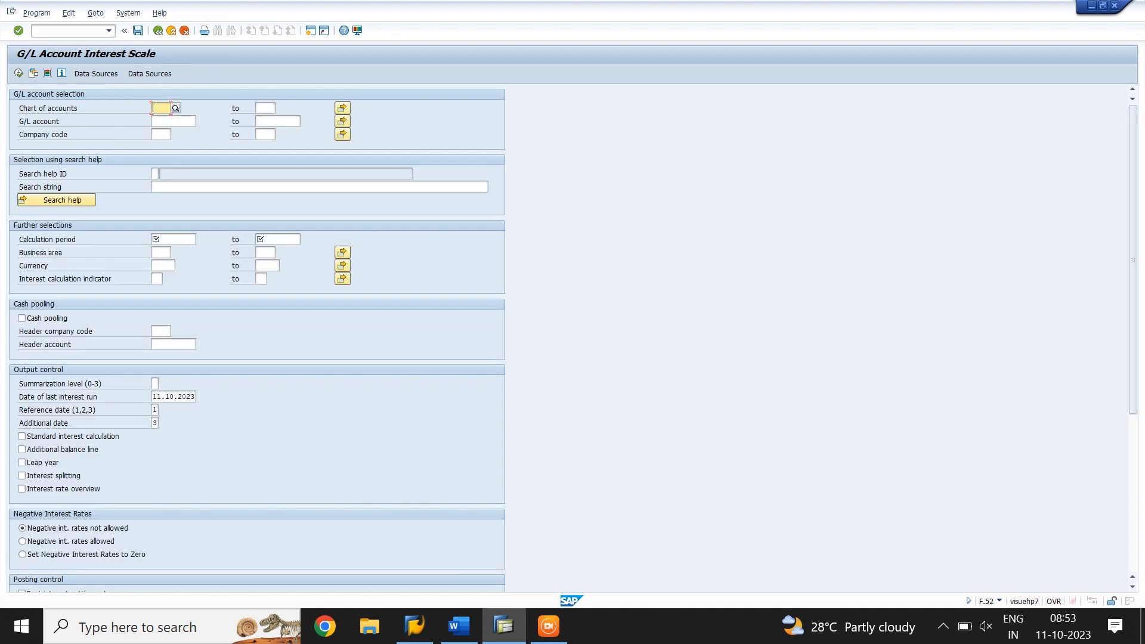
Restrict the interest run to chart of accounts TIME, G/L account 1402 and company code TIME
text(TIME)
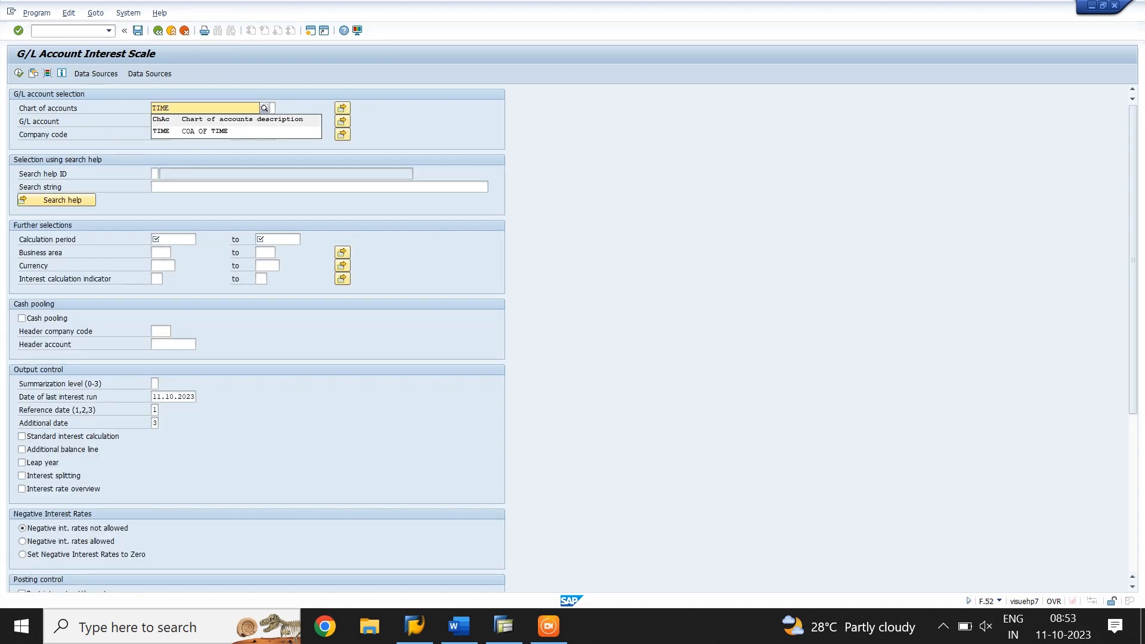
key(Tab)
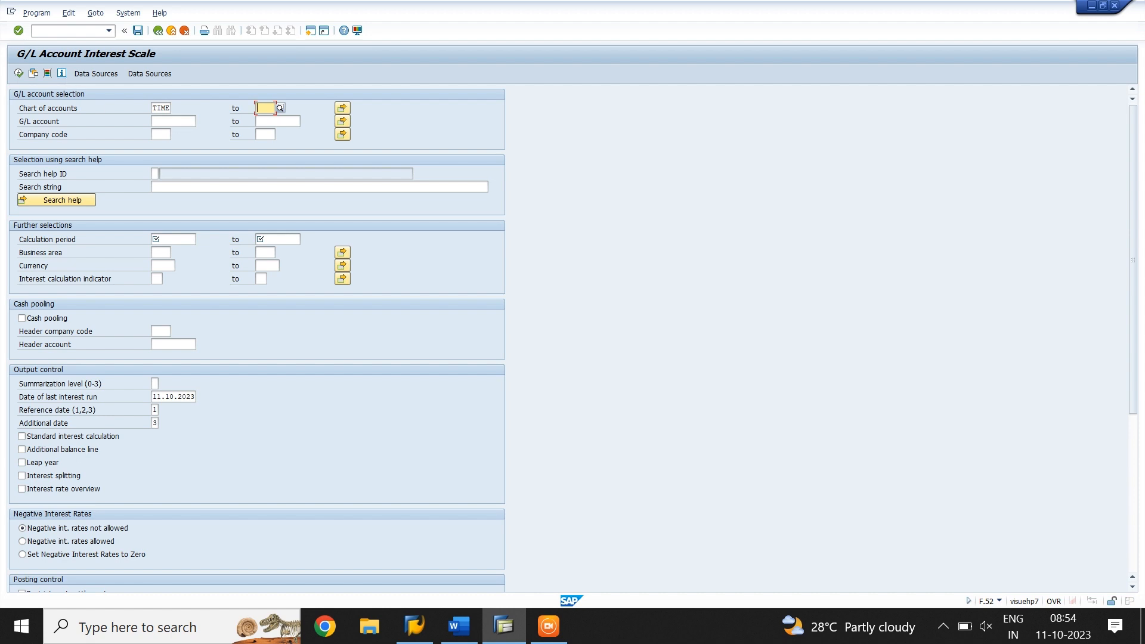
click(166, 121)
text(1402)
click(161, 135)
text(TIME)
Set the interest calculation period from 01.05.2023 to 31.05.2023
click(173, 239)
text(01)
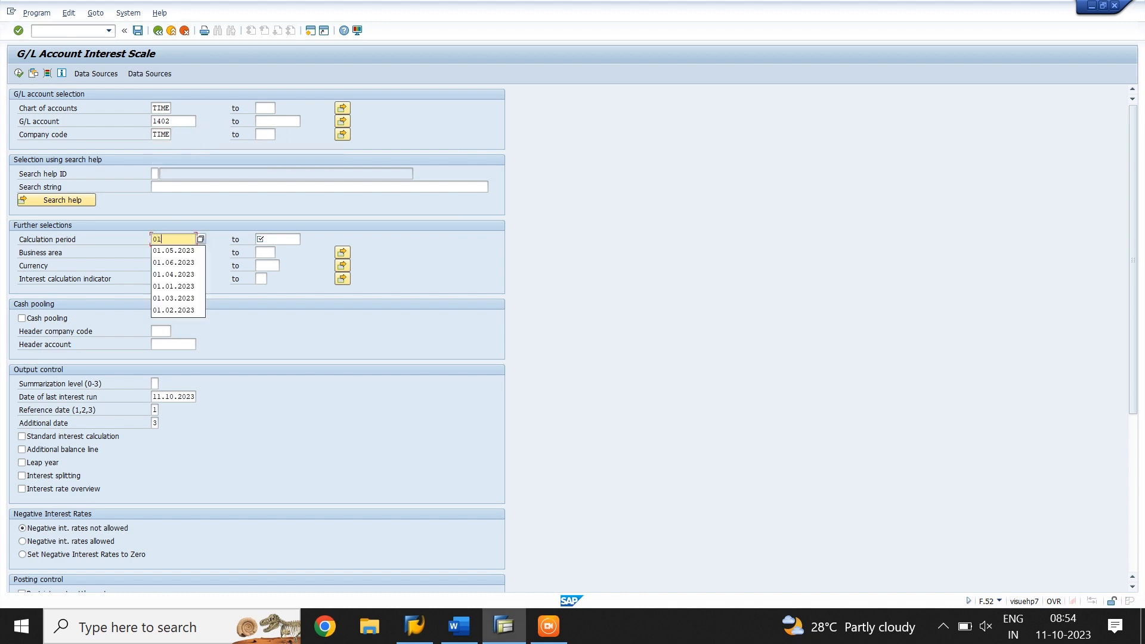
text(.05.2023)
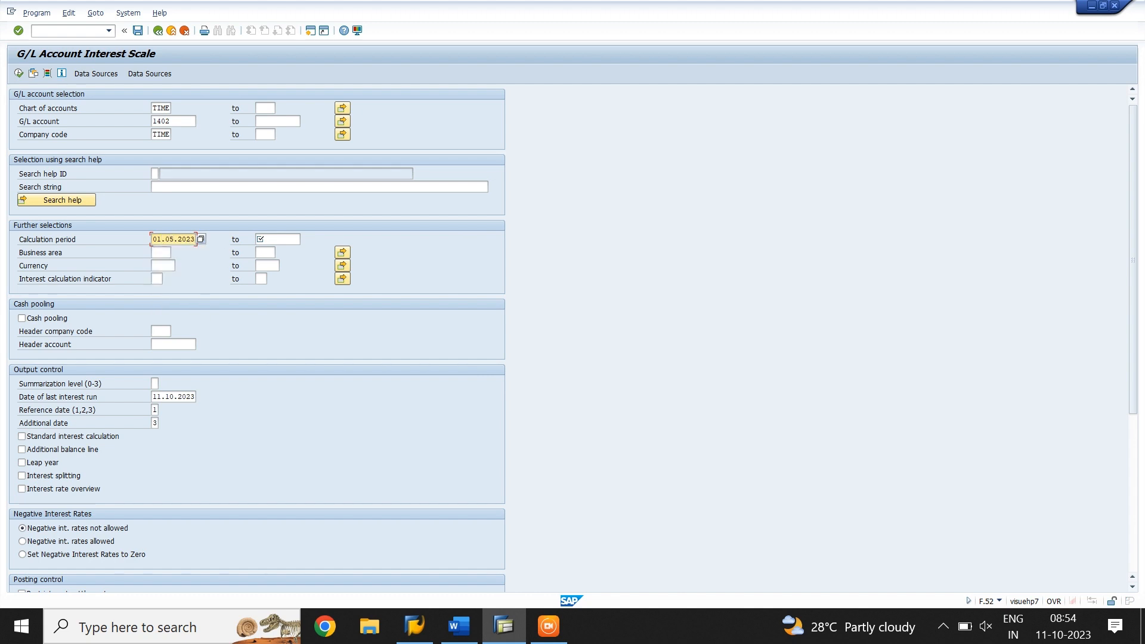
click(277, 239)
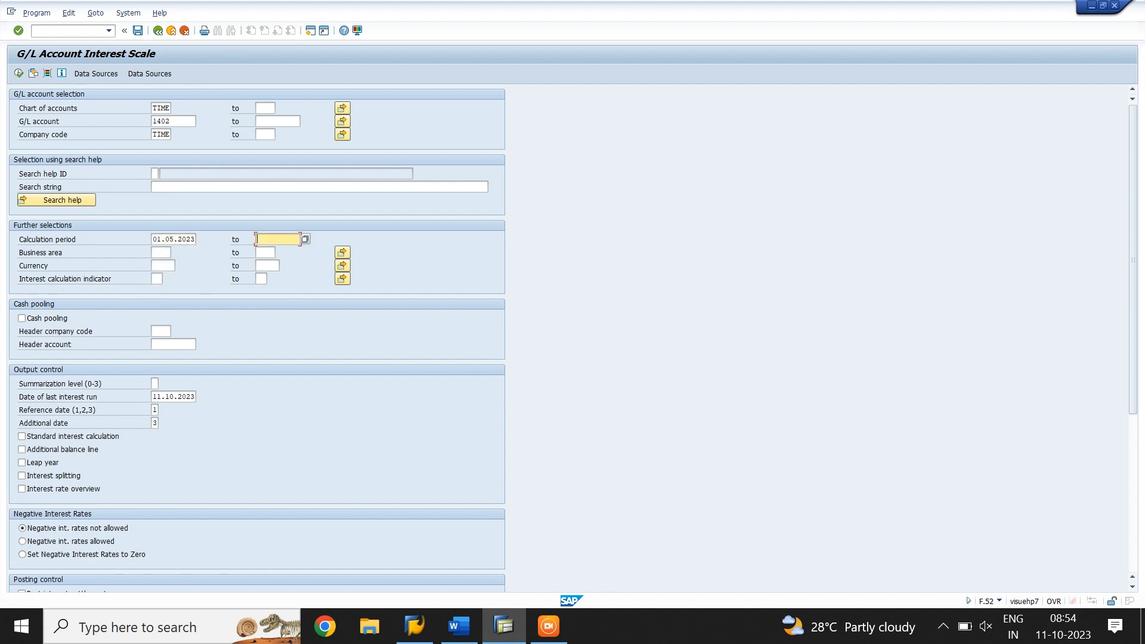
text(31.05.2023)
Enable posting of interest settlements with session name TIME04 and execute the interest run
scroll(278, 356, down, 4)
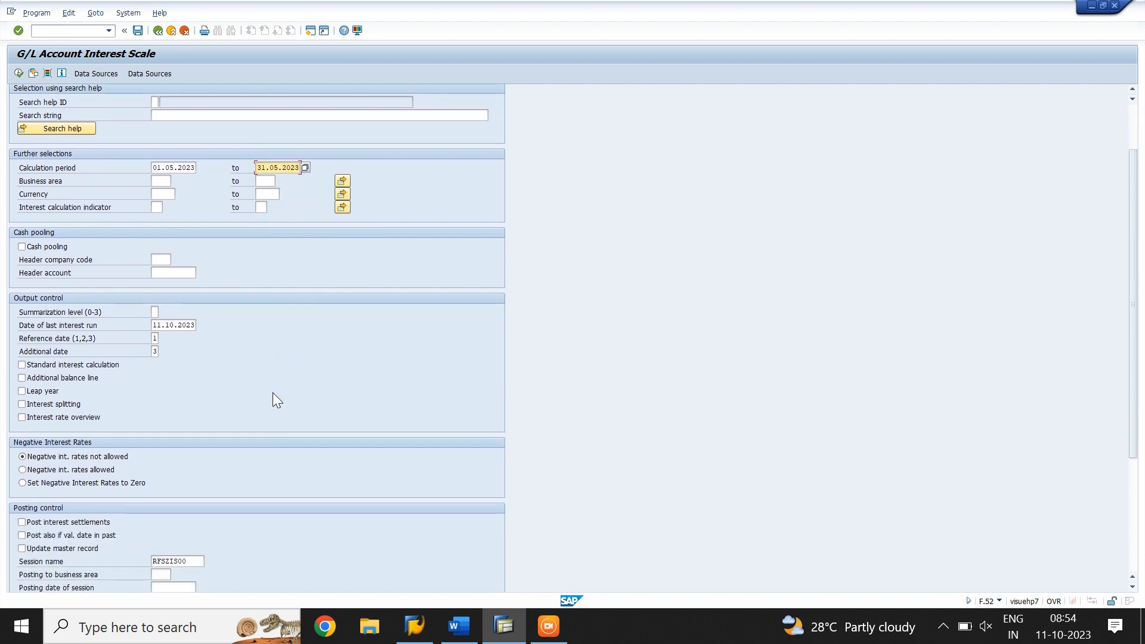
click(22, 469)
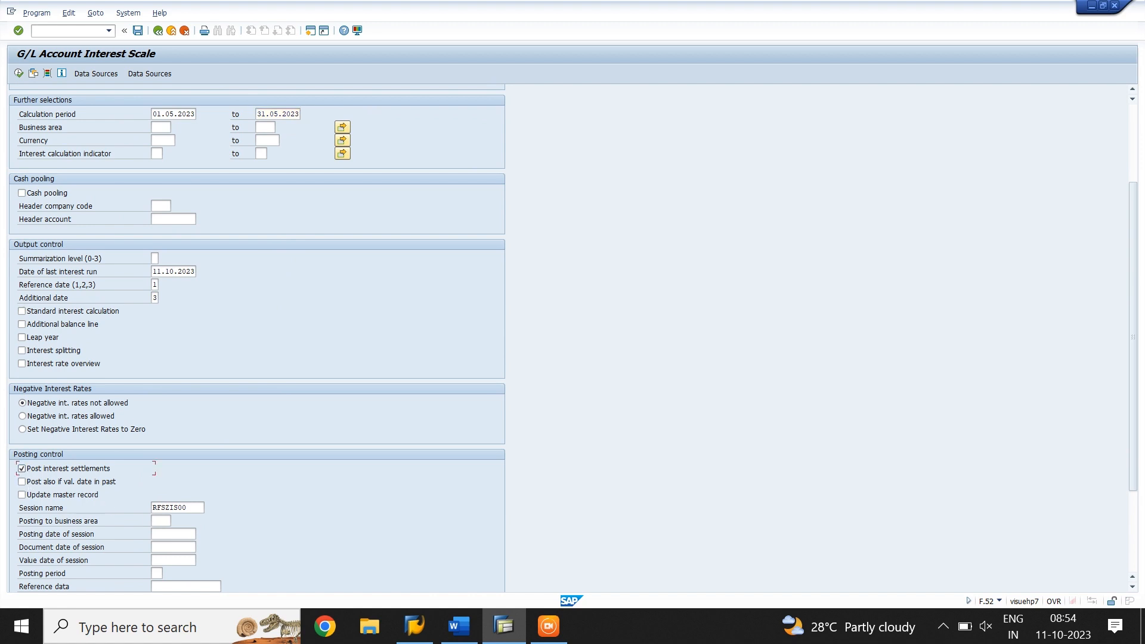
drag(153, 507, 227, 485)
text(TIME04)
scroll(360, 359, up, 5)
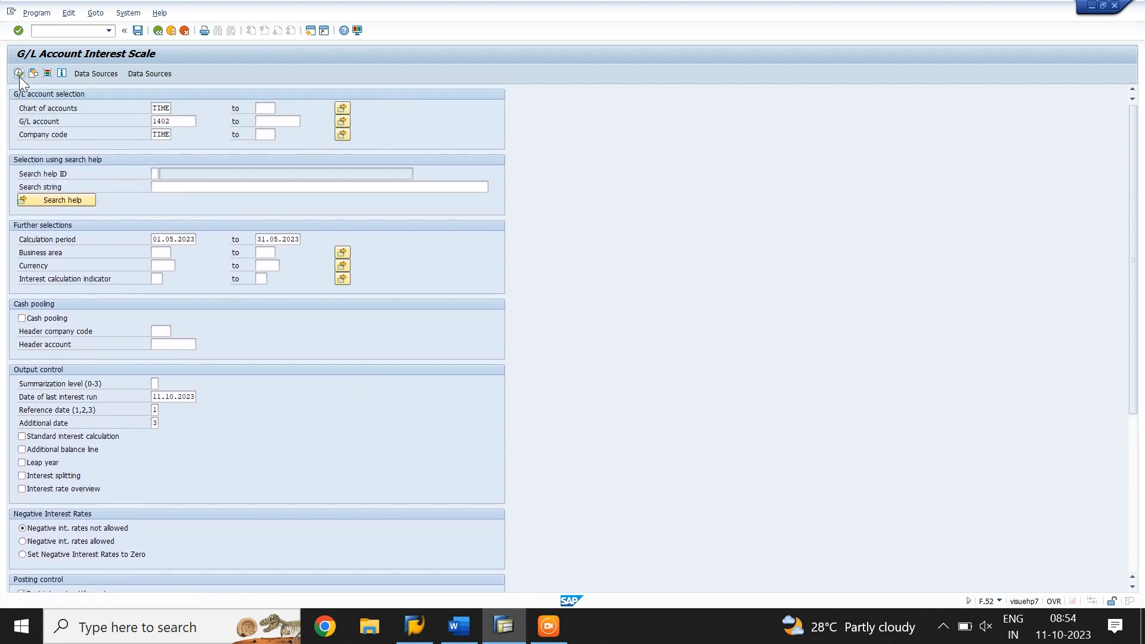
click(18, 74)
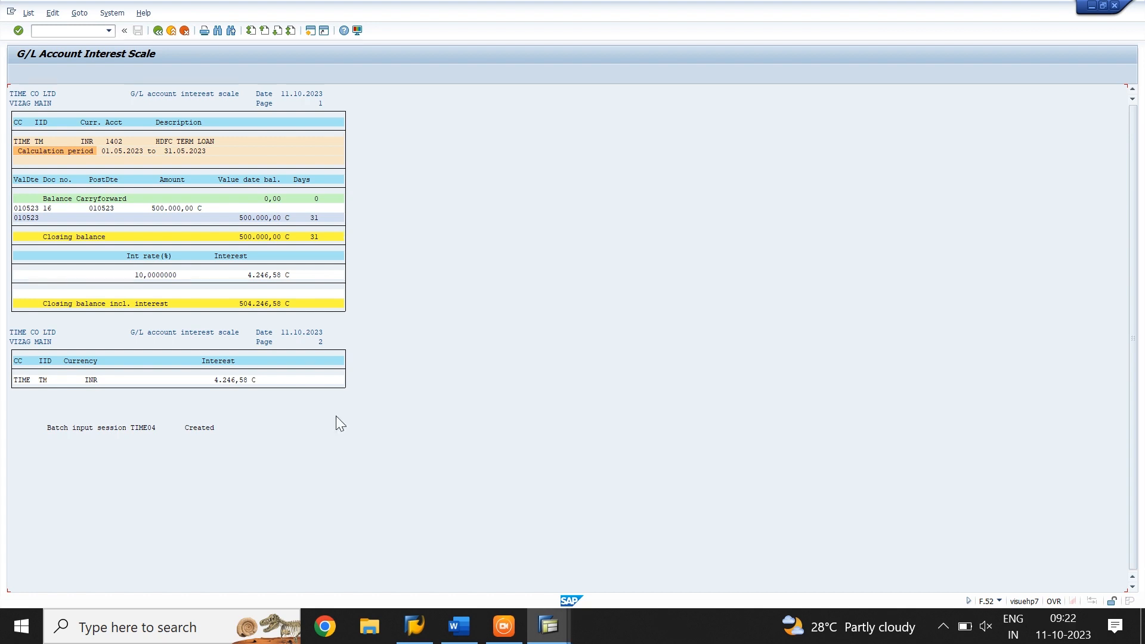
Open the batch input session overview from the interest scale results
click(121, 16)
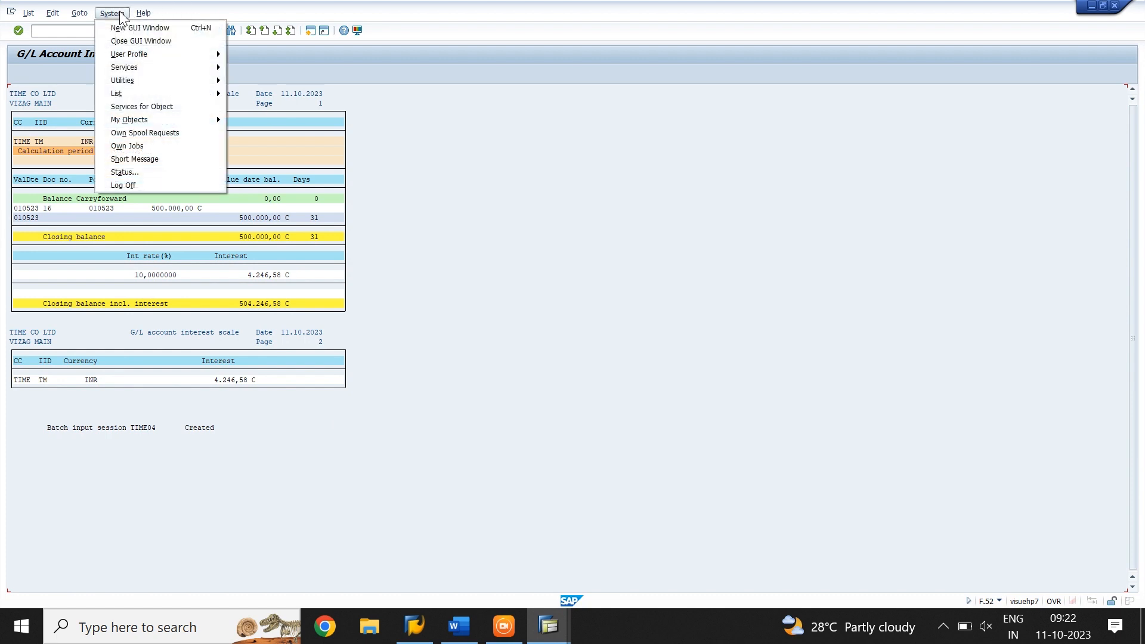
mouse_move(152, 70)
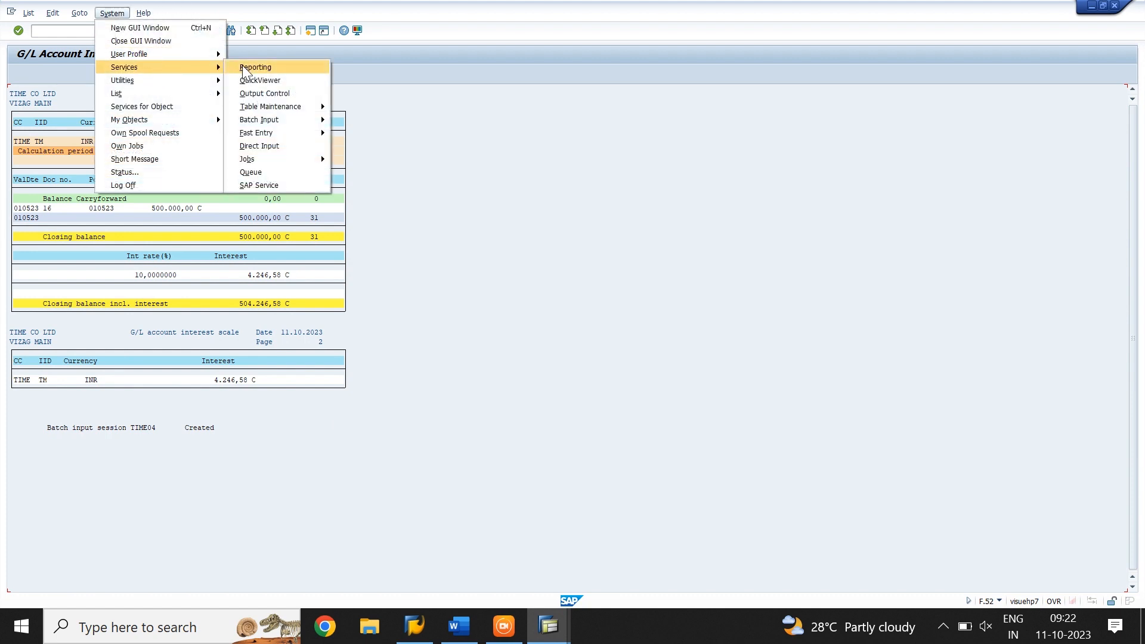
mouse_move(306, 120)
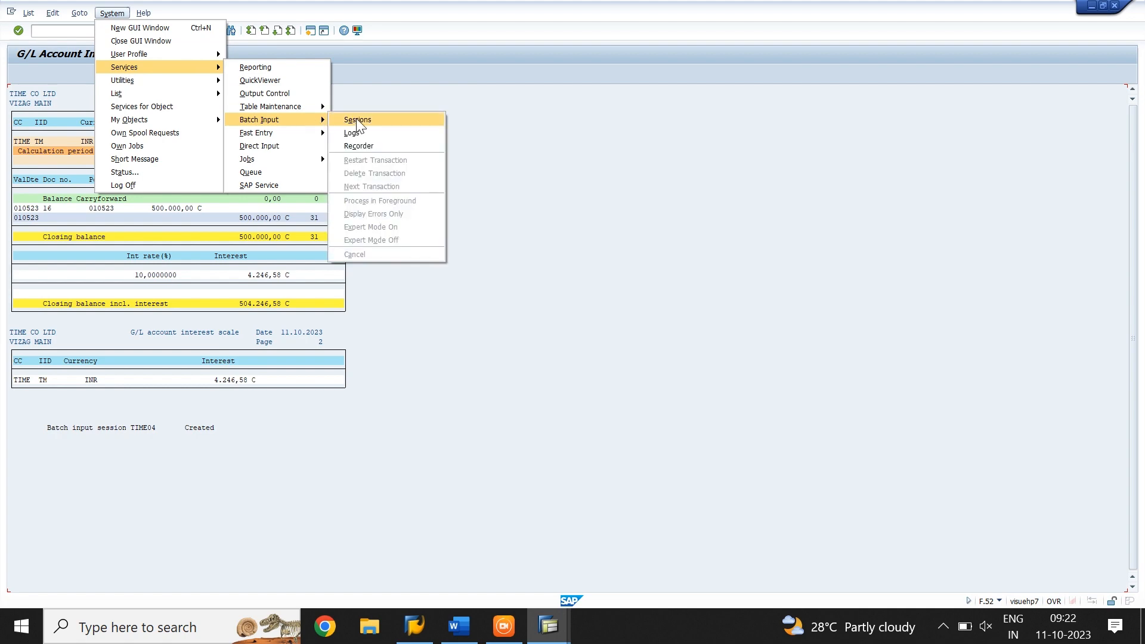
click(356, 118)
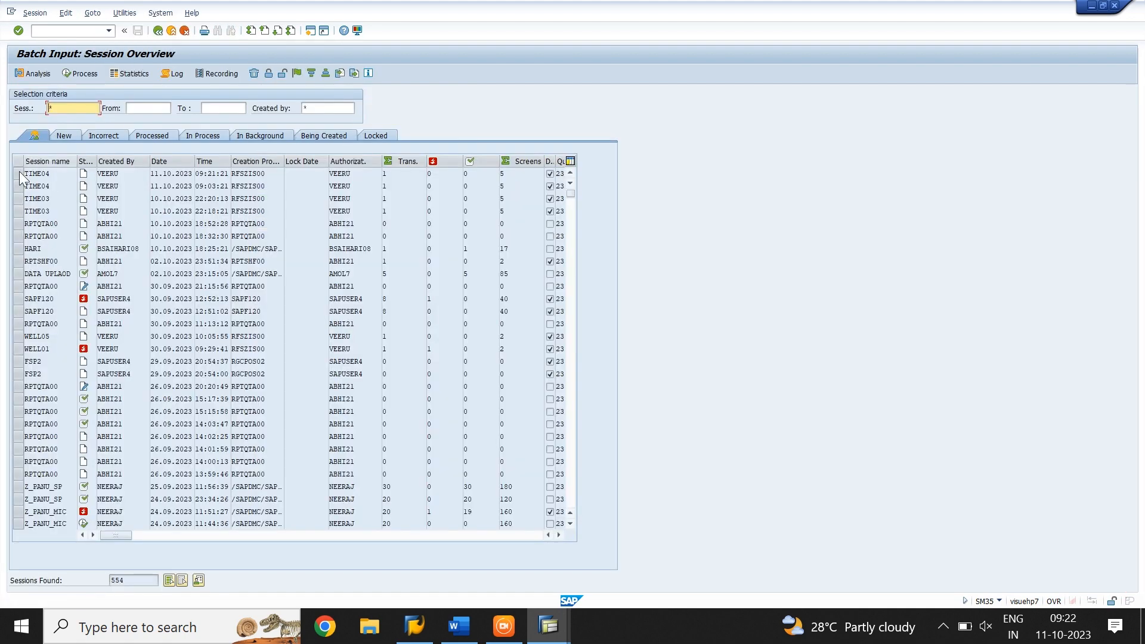
Process the newest TIME04 batch input session with only errors displayed, and exit batch input when it completes
click(16, 174)
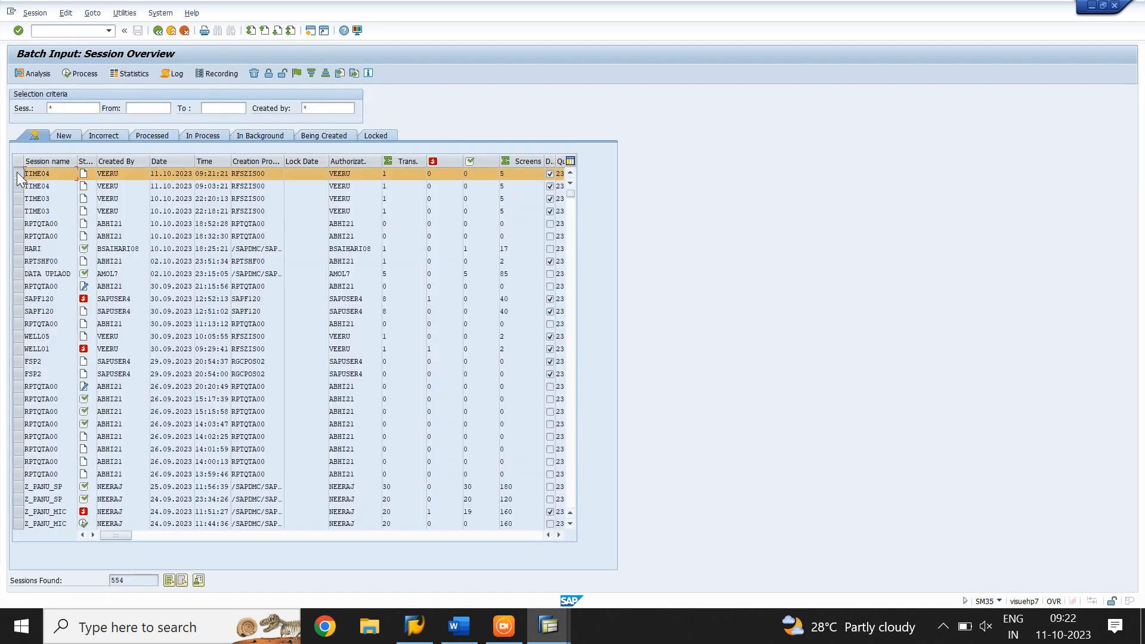
click(84, 74)
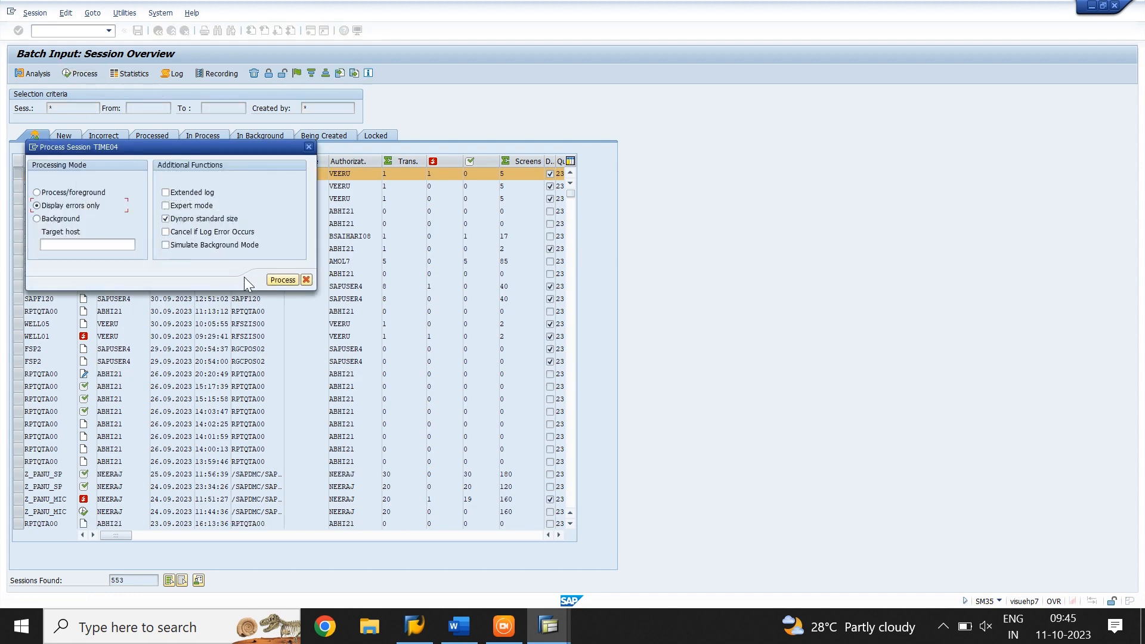
click(280, 279)
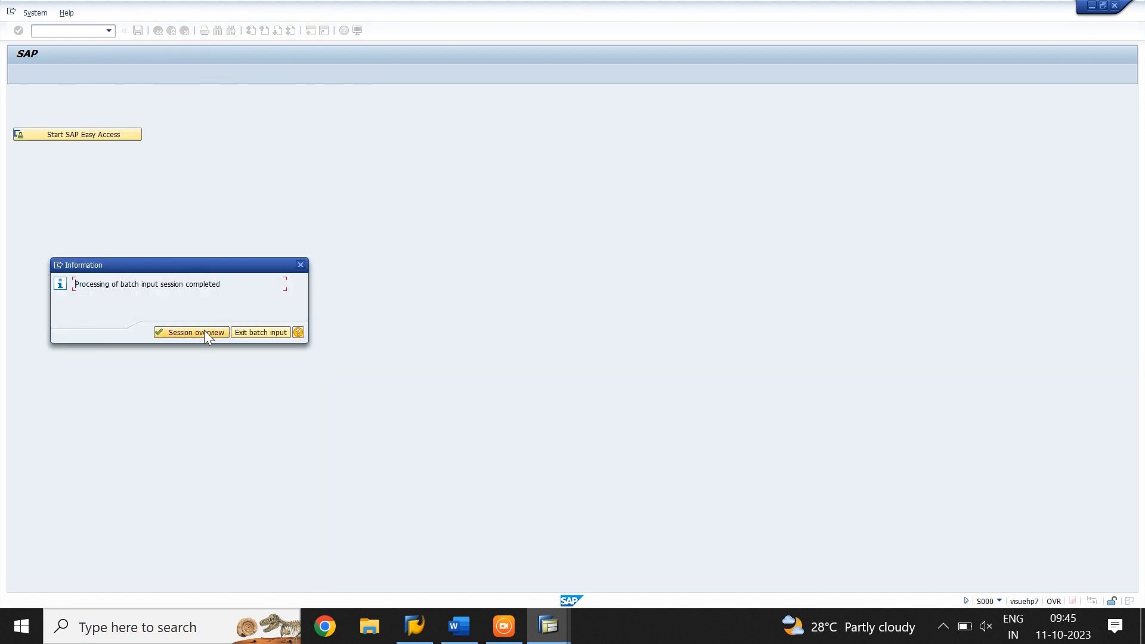
click(250, 334)
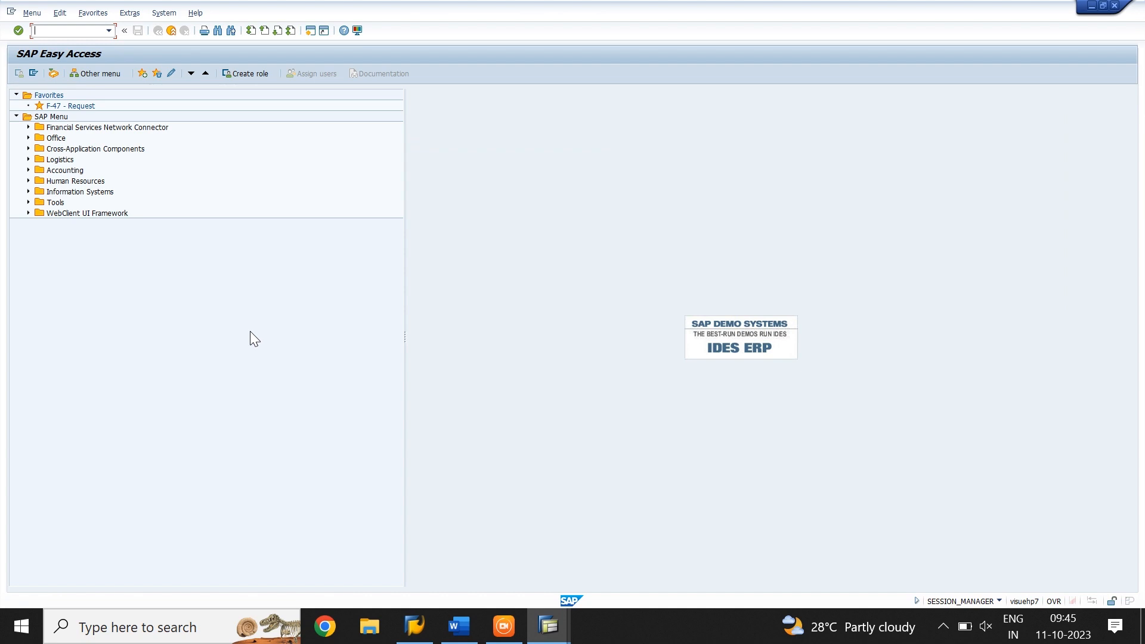
Open transaction FB03 and display document 18 of company code TIME for fiscal year 2023
text(f-47)
key(Return)
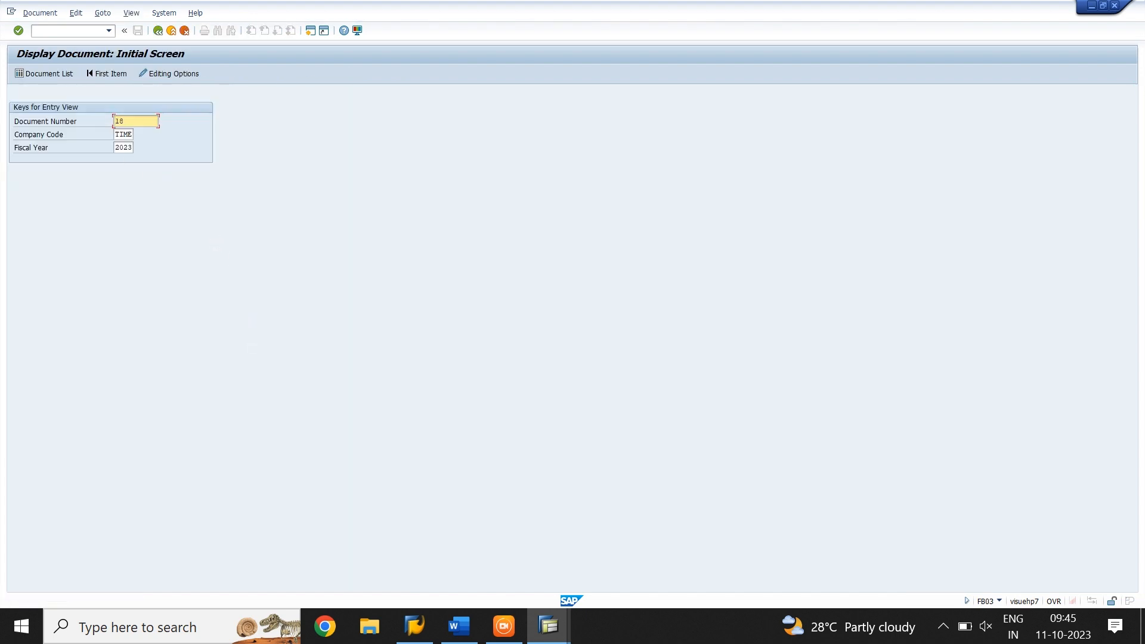
key(Return)
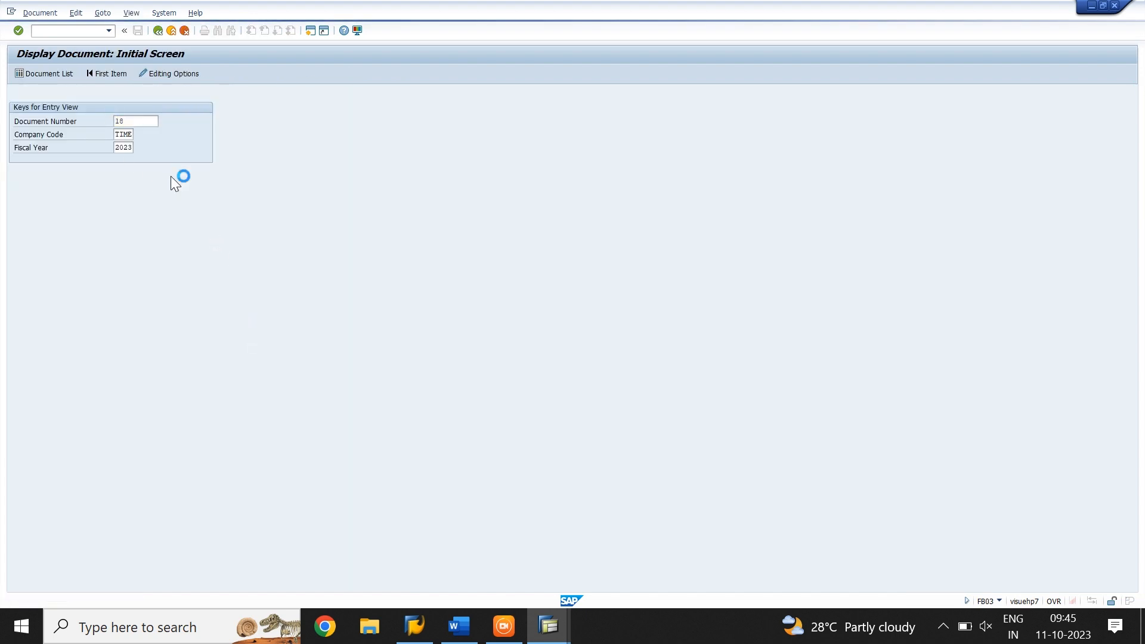